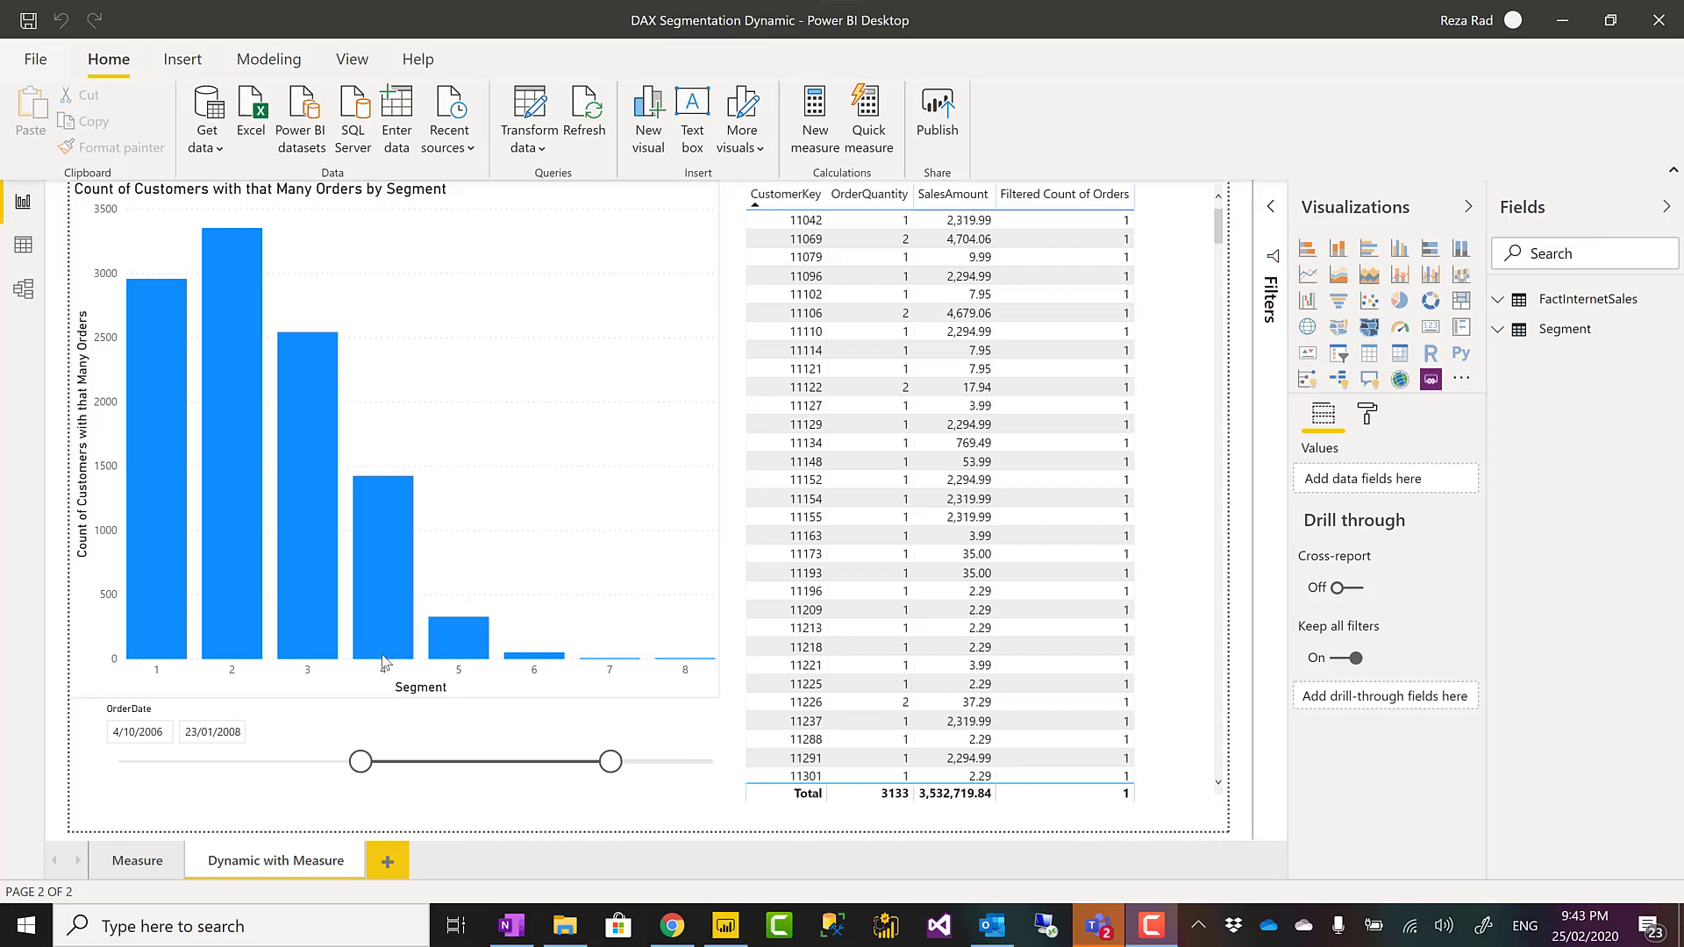
Step: Select the customer-count-by-segment bar chart on the Measure page
left_click(605, 575)
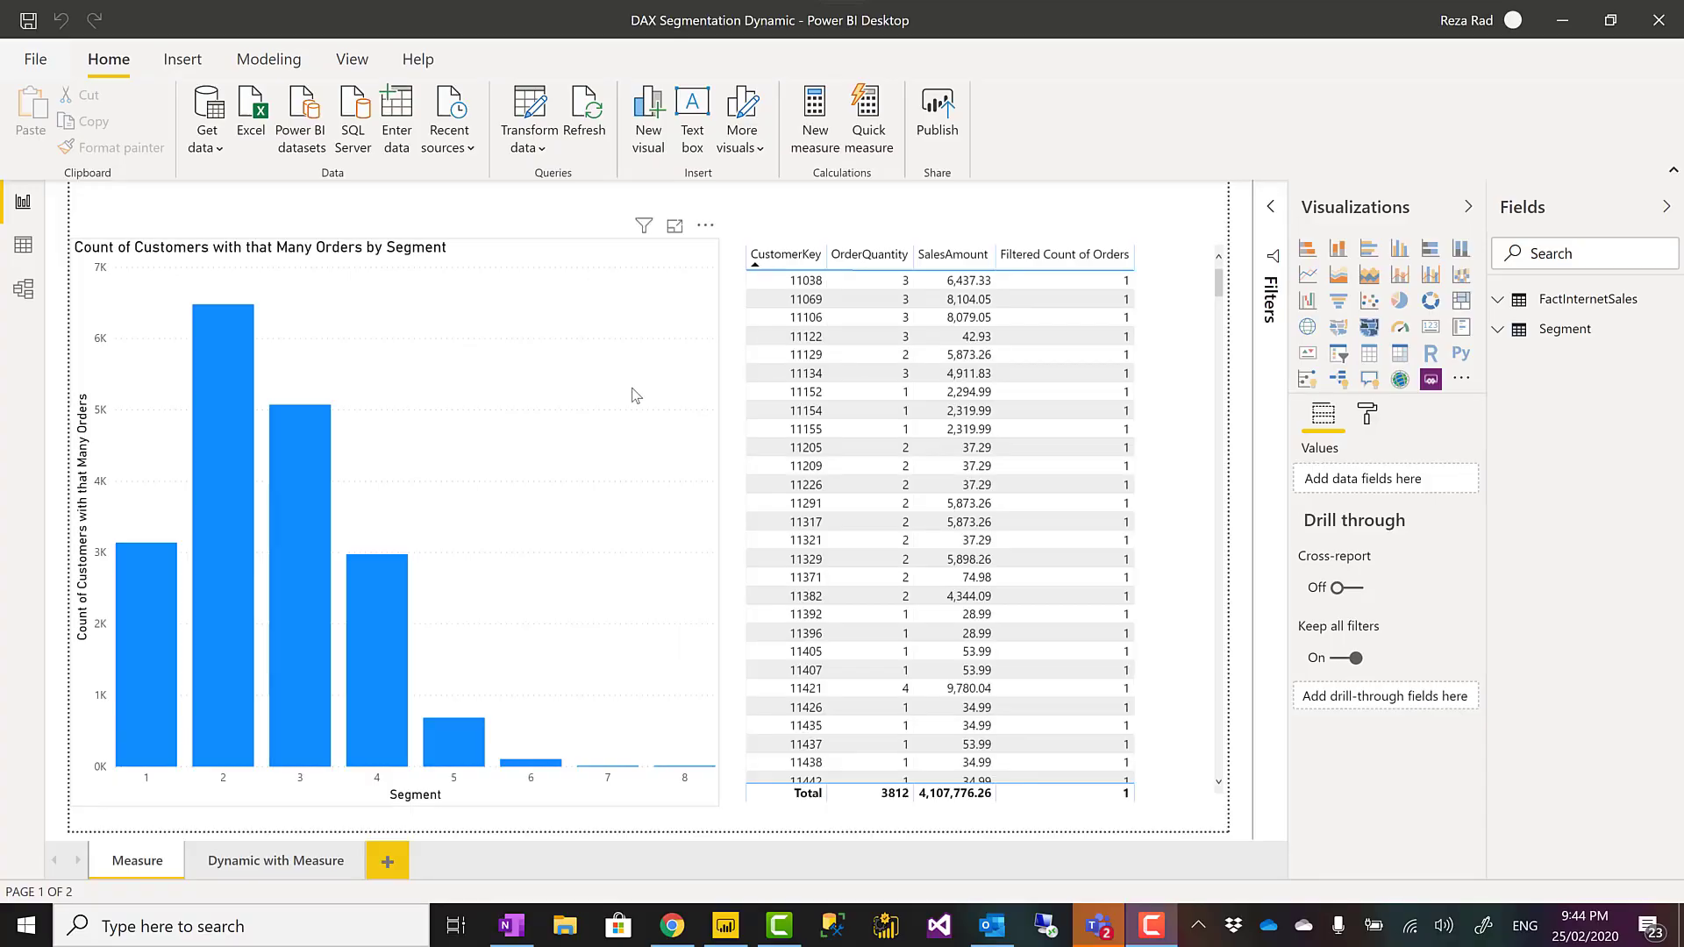
Step: Switch to Data view and scroll across the FactInternetSales columns (60,398 rows)
left_click(509, 447)
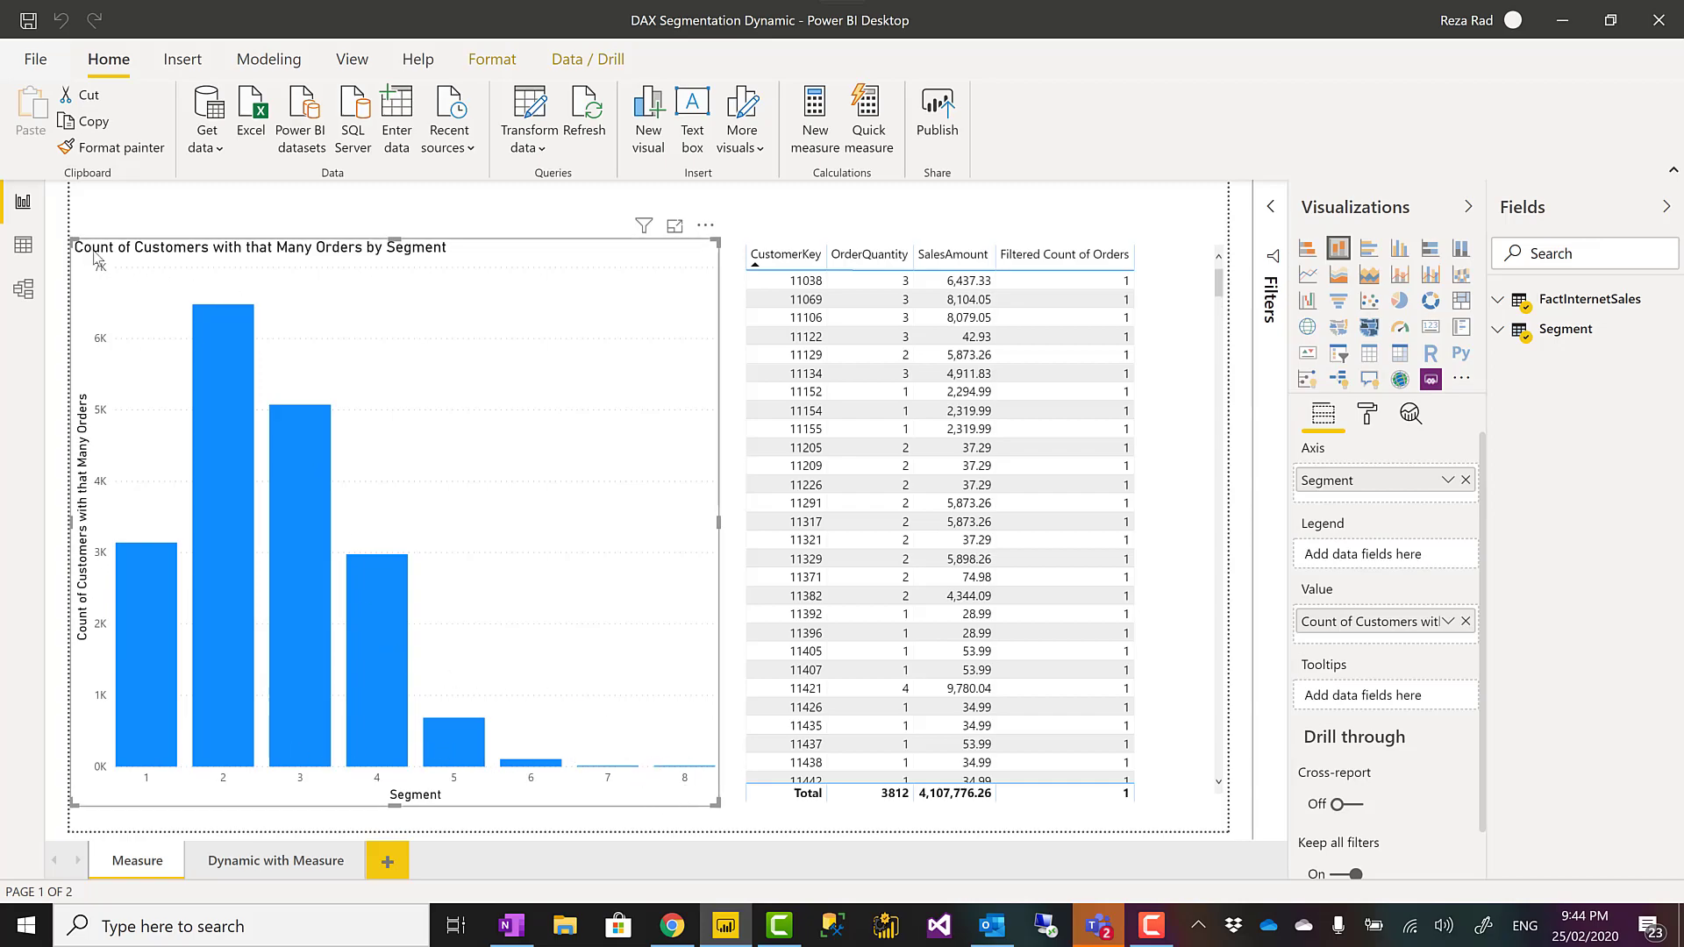
left_click(23, 252)
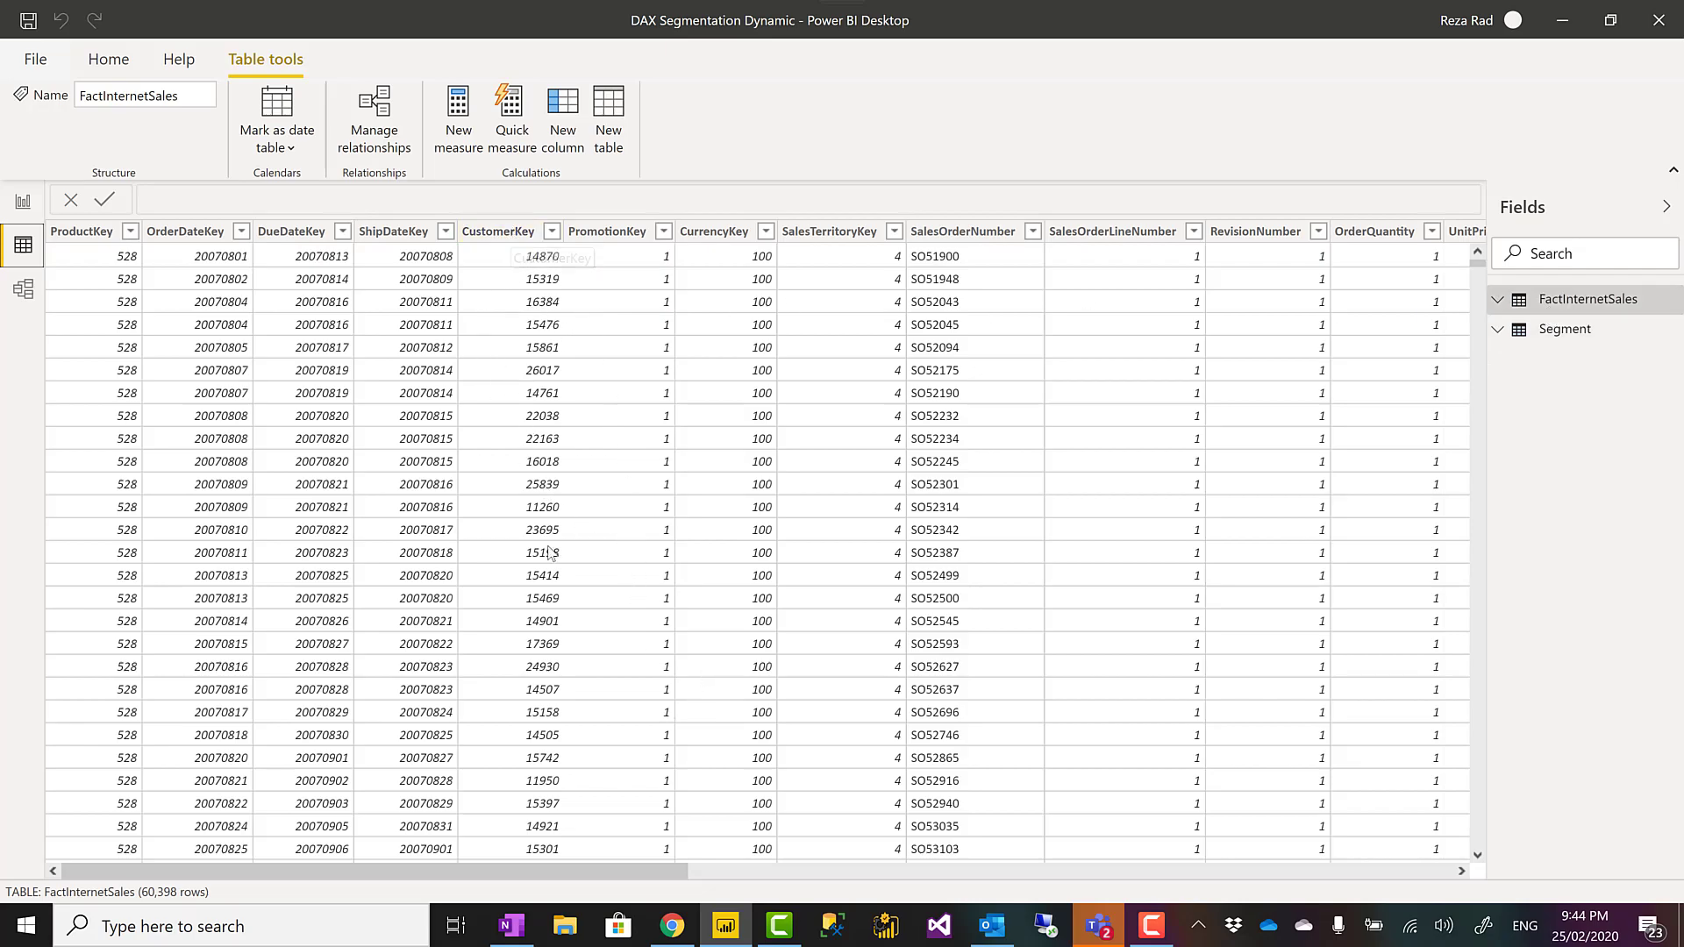
left_click_drag(628, 880, 726, 879)
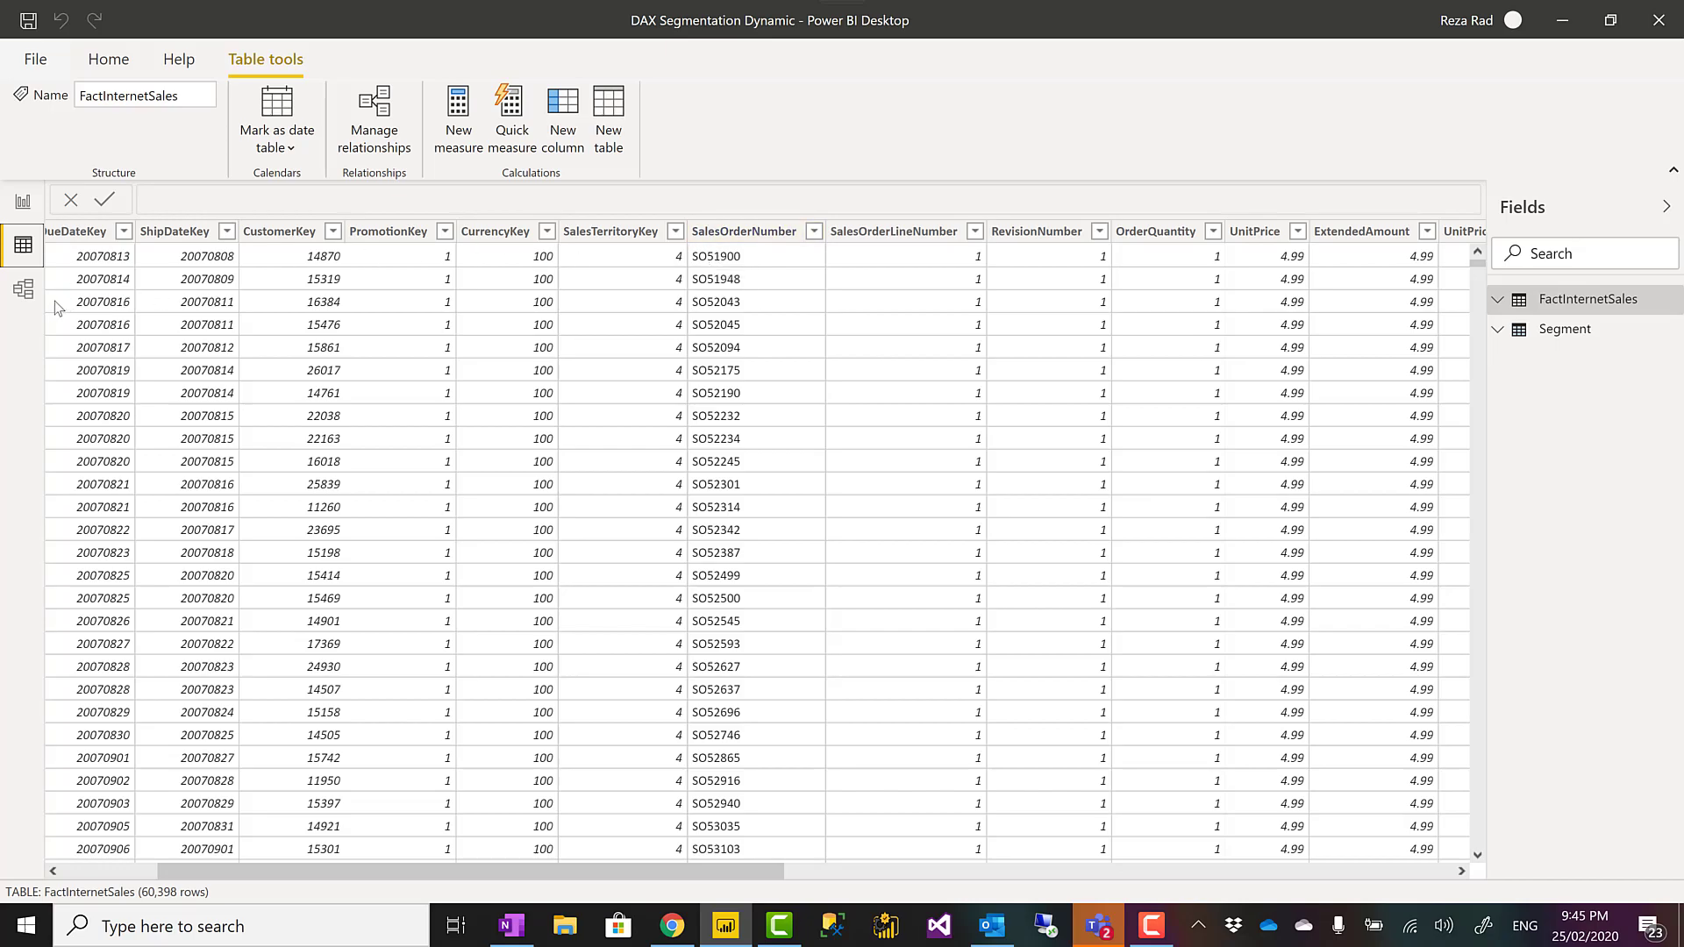
Step: Back on the report, cross-filter the table to segment 3, then clear it to total 3812
left_click(24, 206)
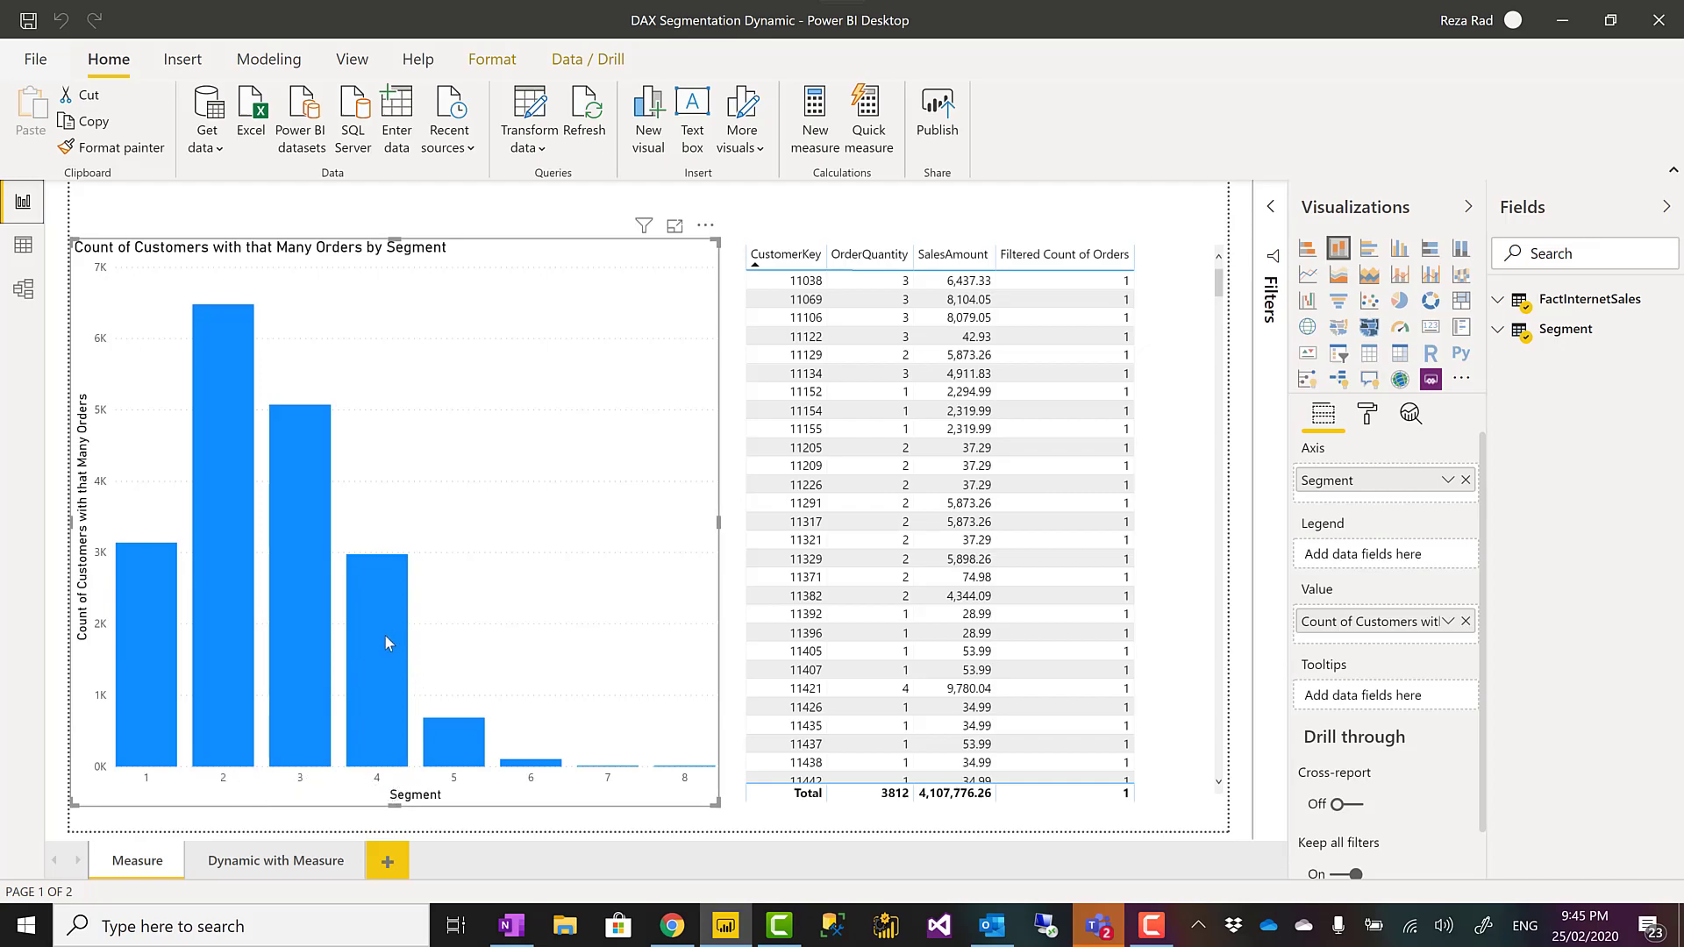
mouse_move(314, 623)
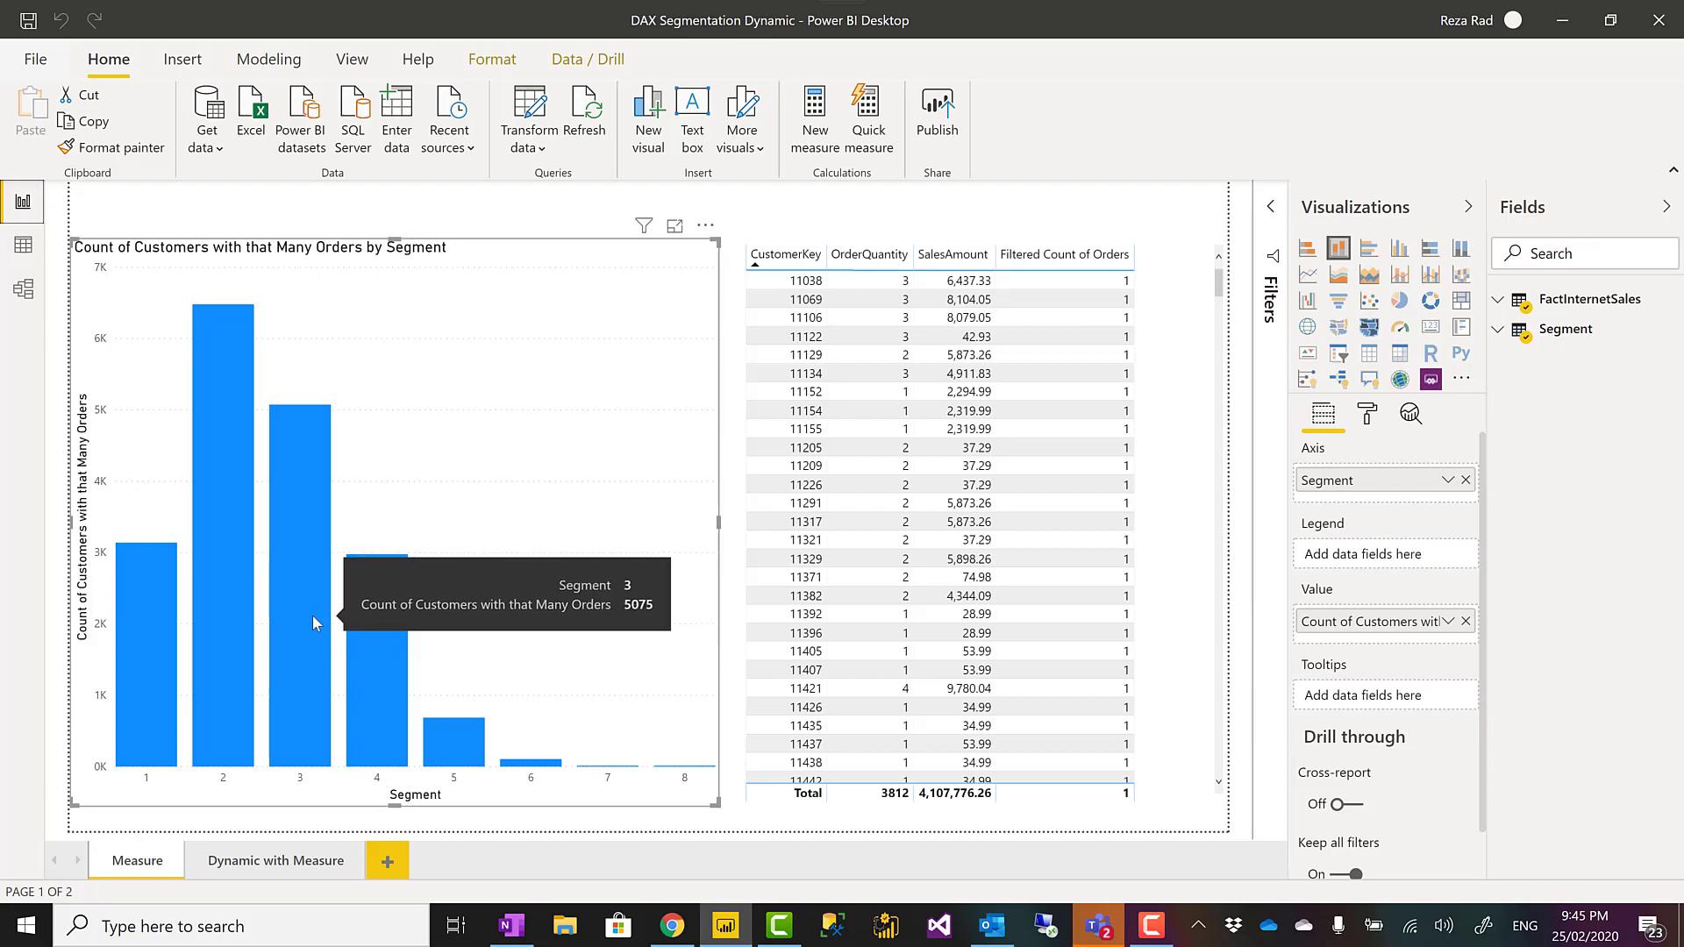
left_click(312, 614)
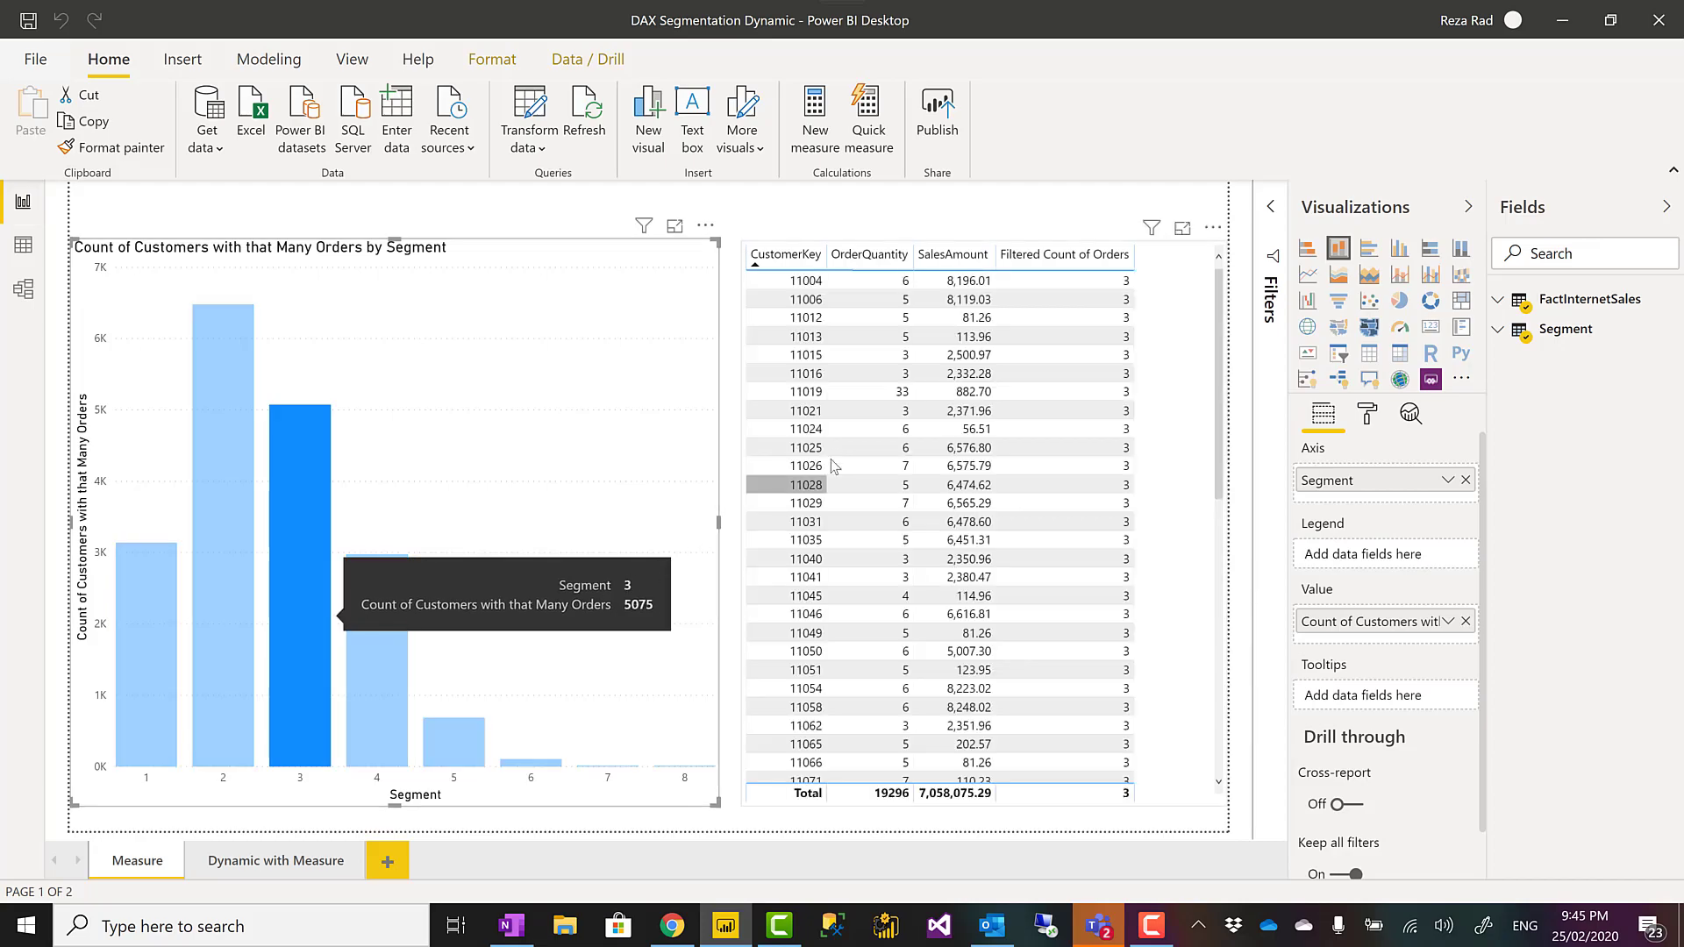
left_click(300, 710)
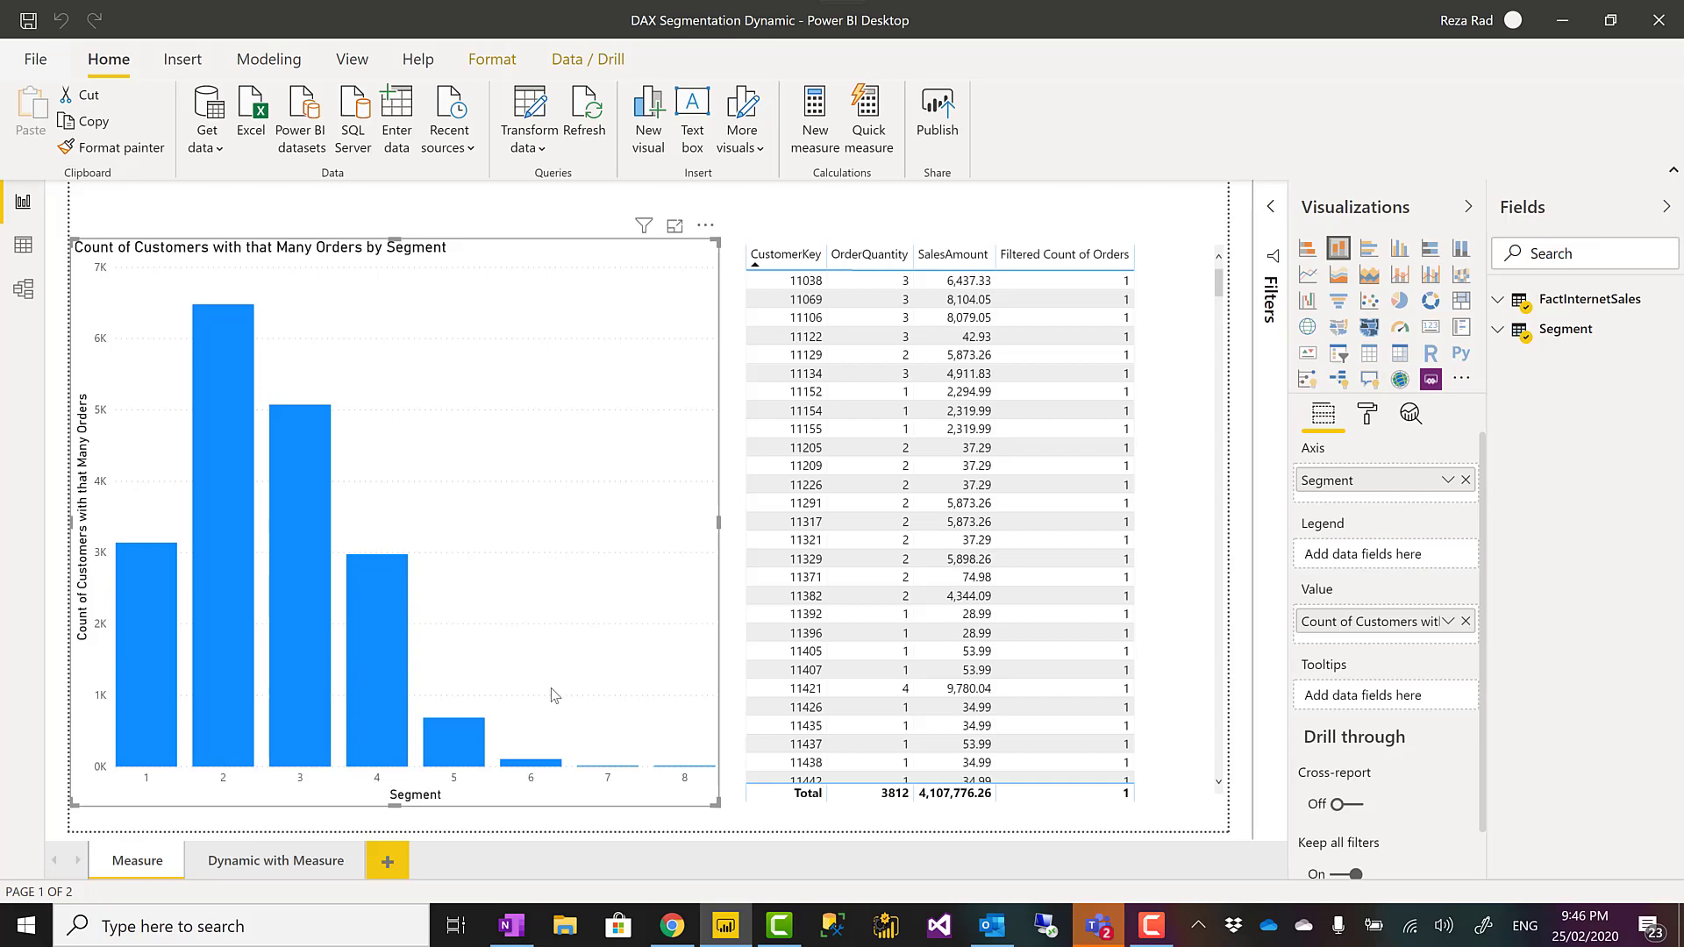
Step: On Dynamic with Measure, narrow the OrderDate slicer to 24/03/2007–17/08/2007, giving total 1186
left_click(277, 863)
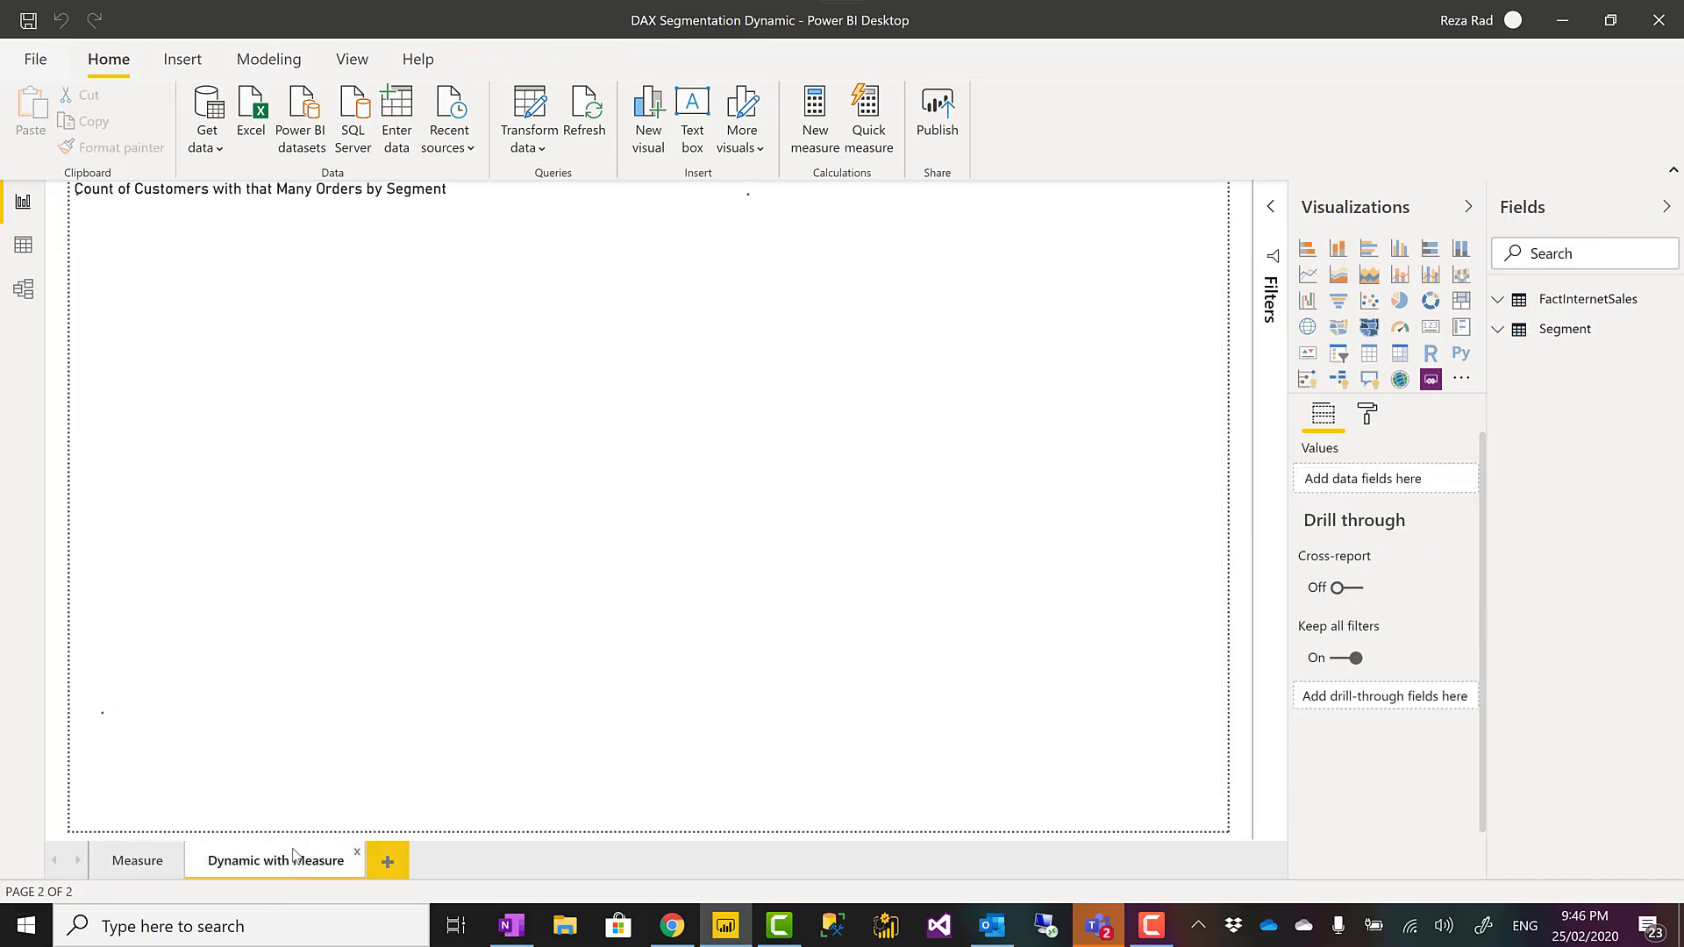
left_click(416, 735)
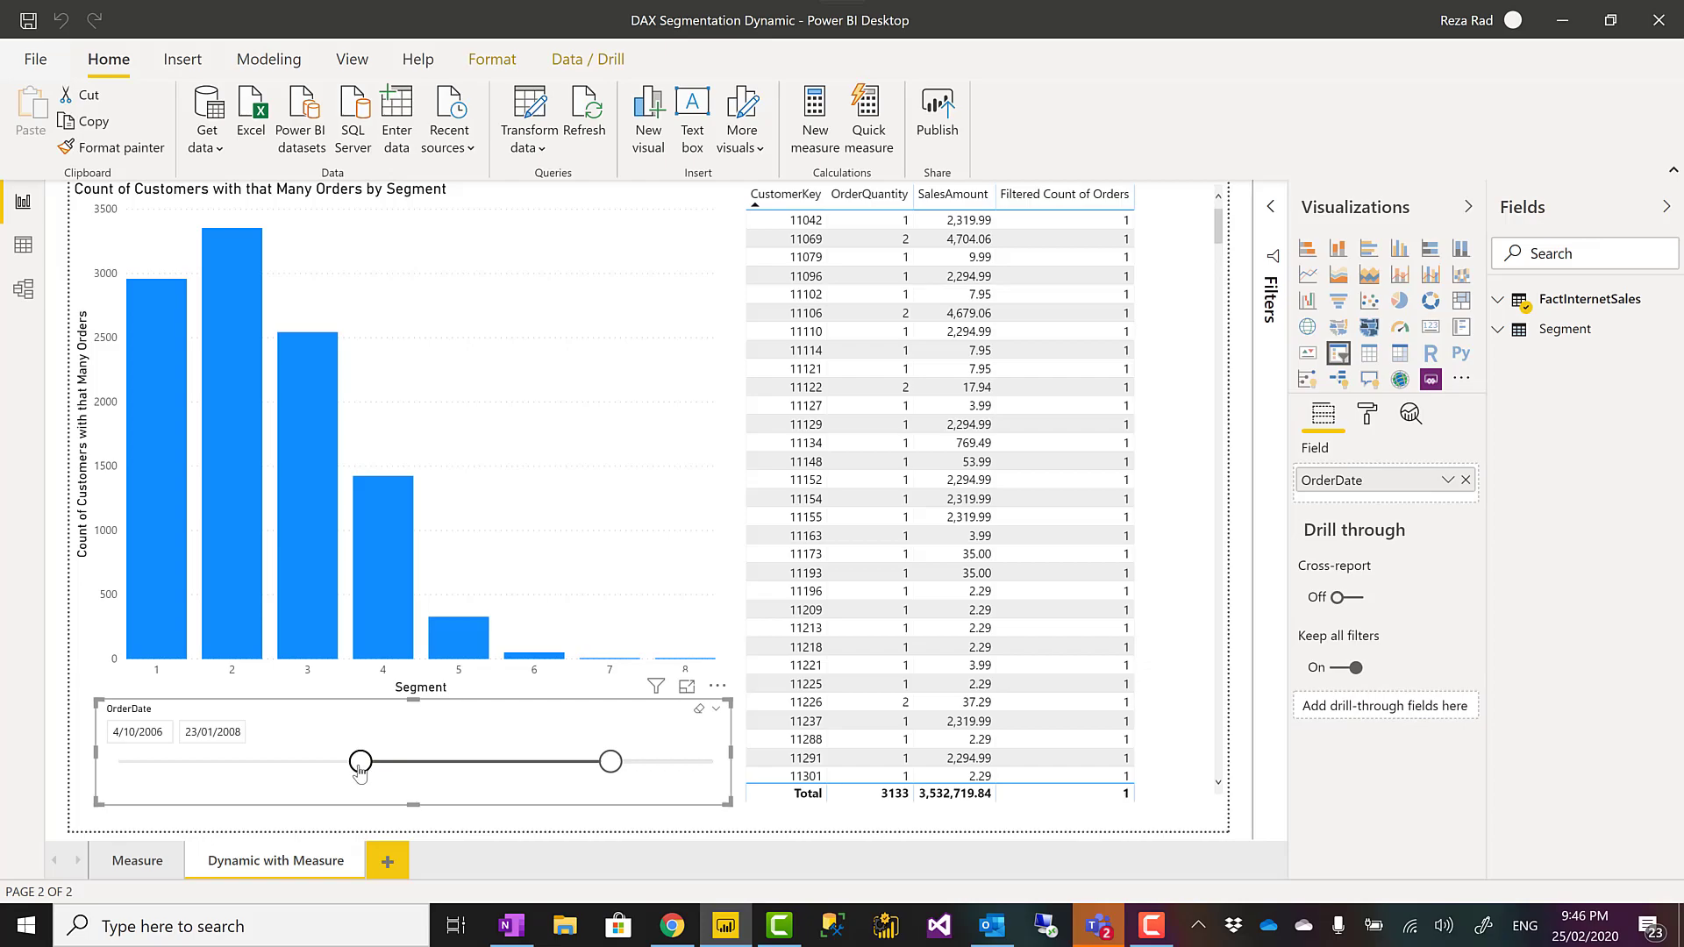
left_click_drag(360, 763, 450, 763)
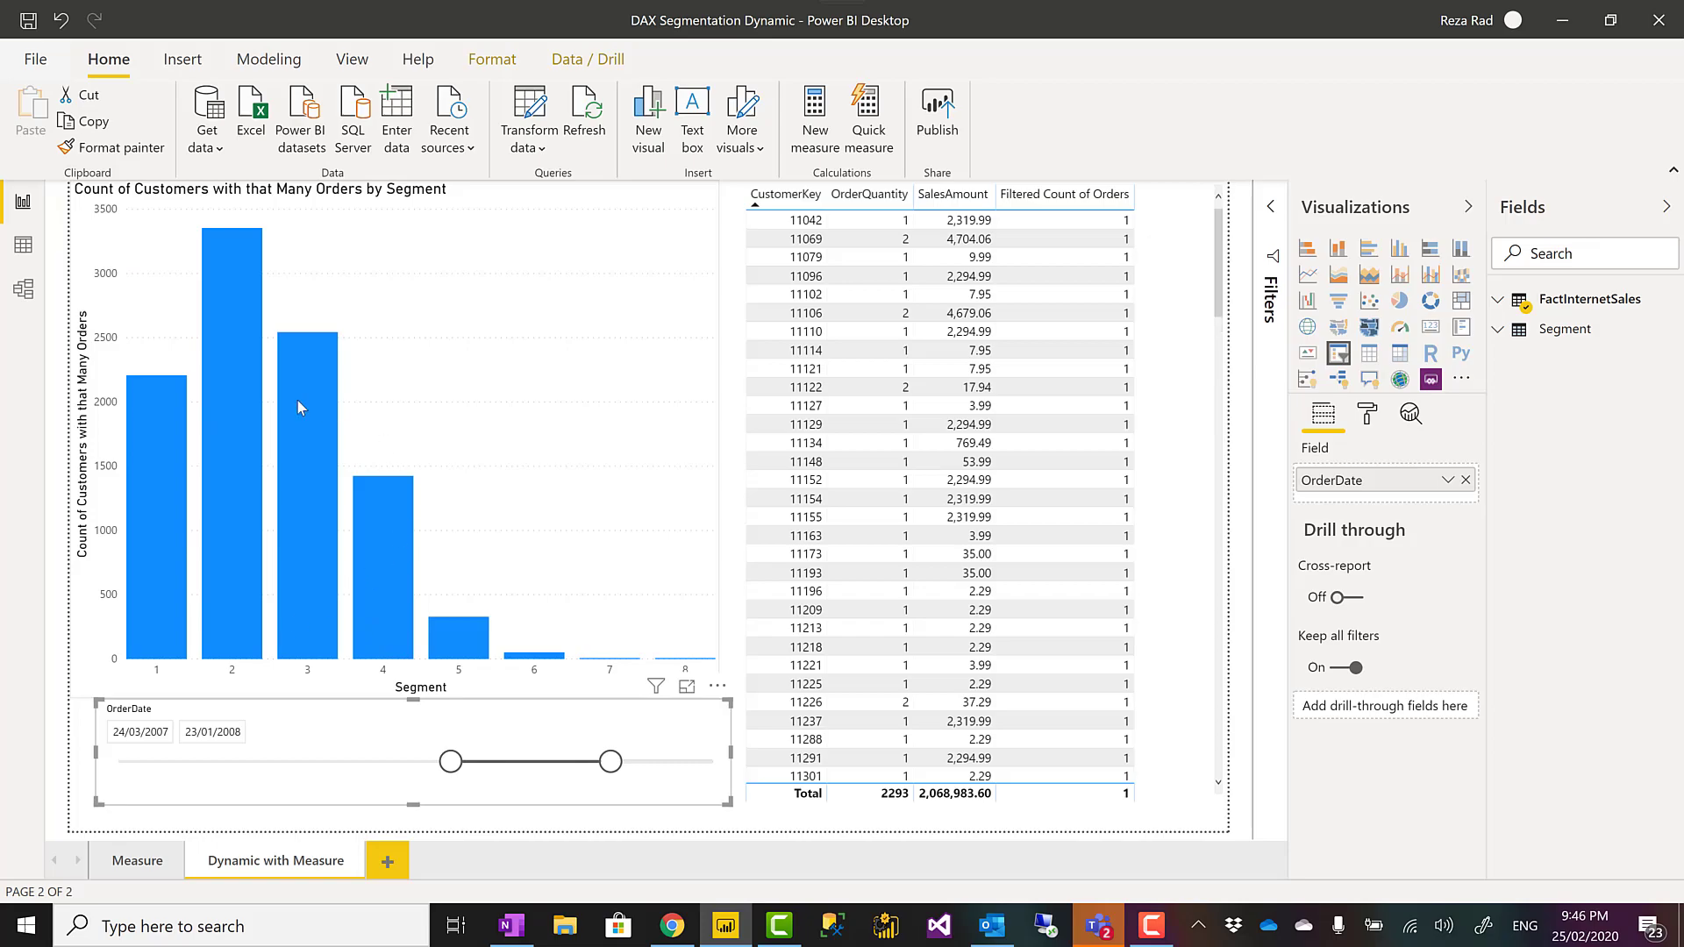
left_click_drag(611, 761, 527, 762)
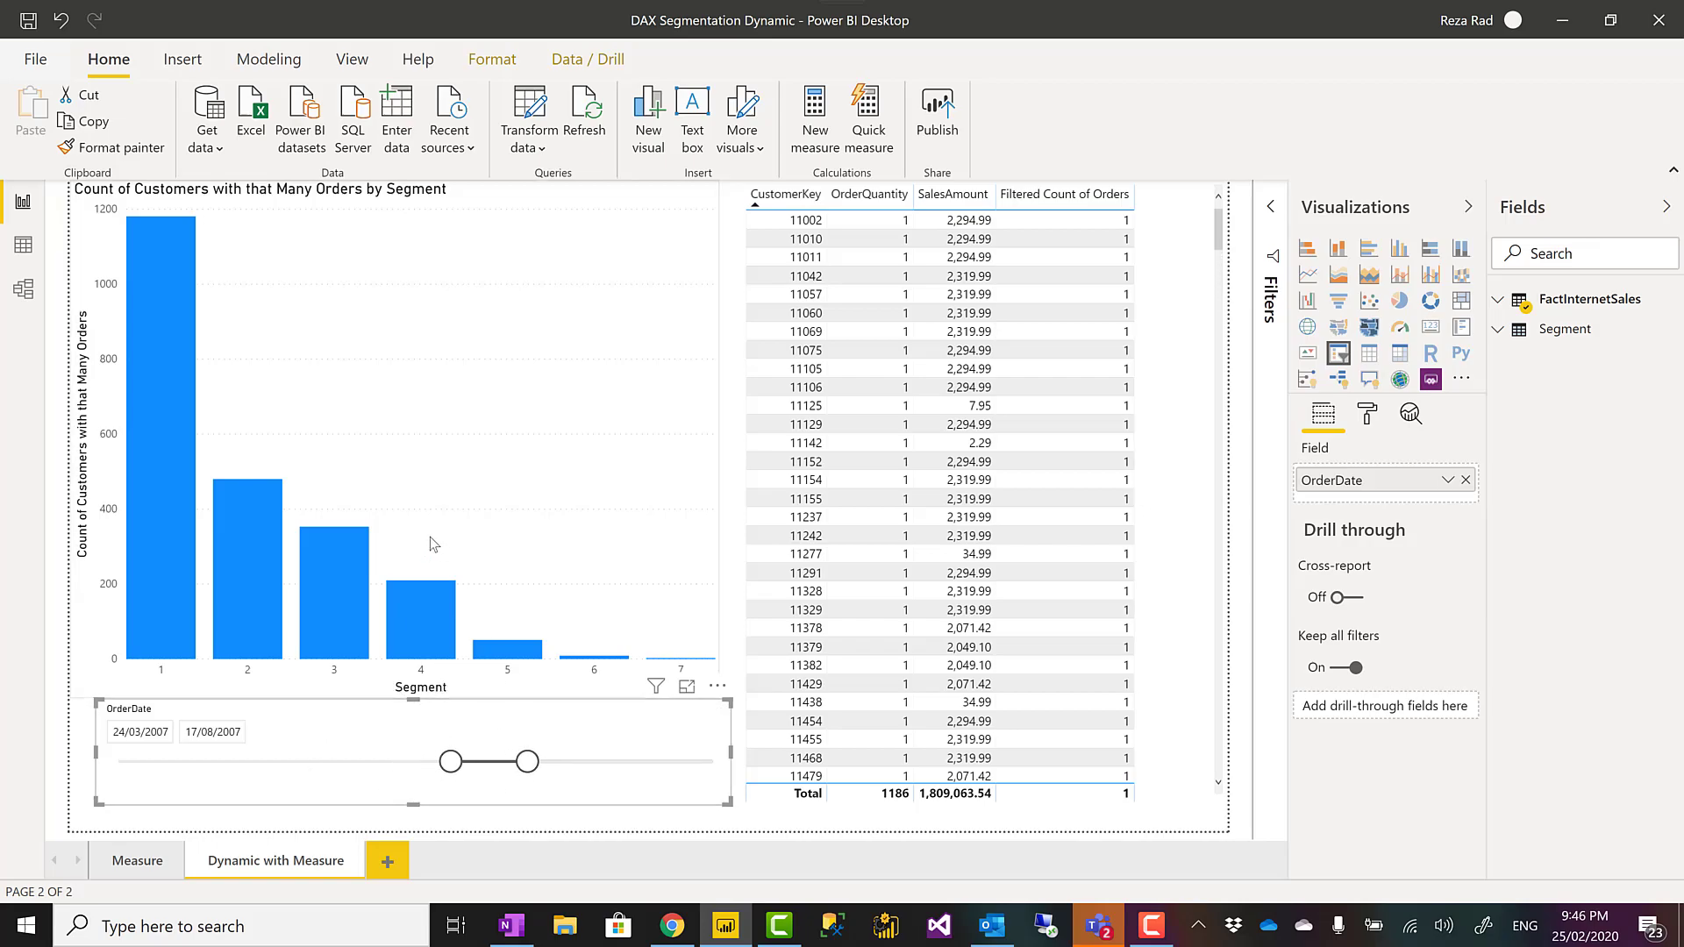
left_click(333, 330)
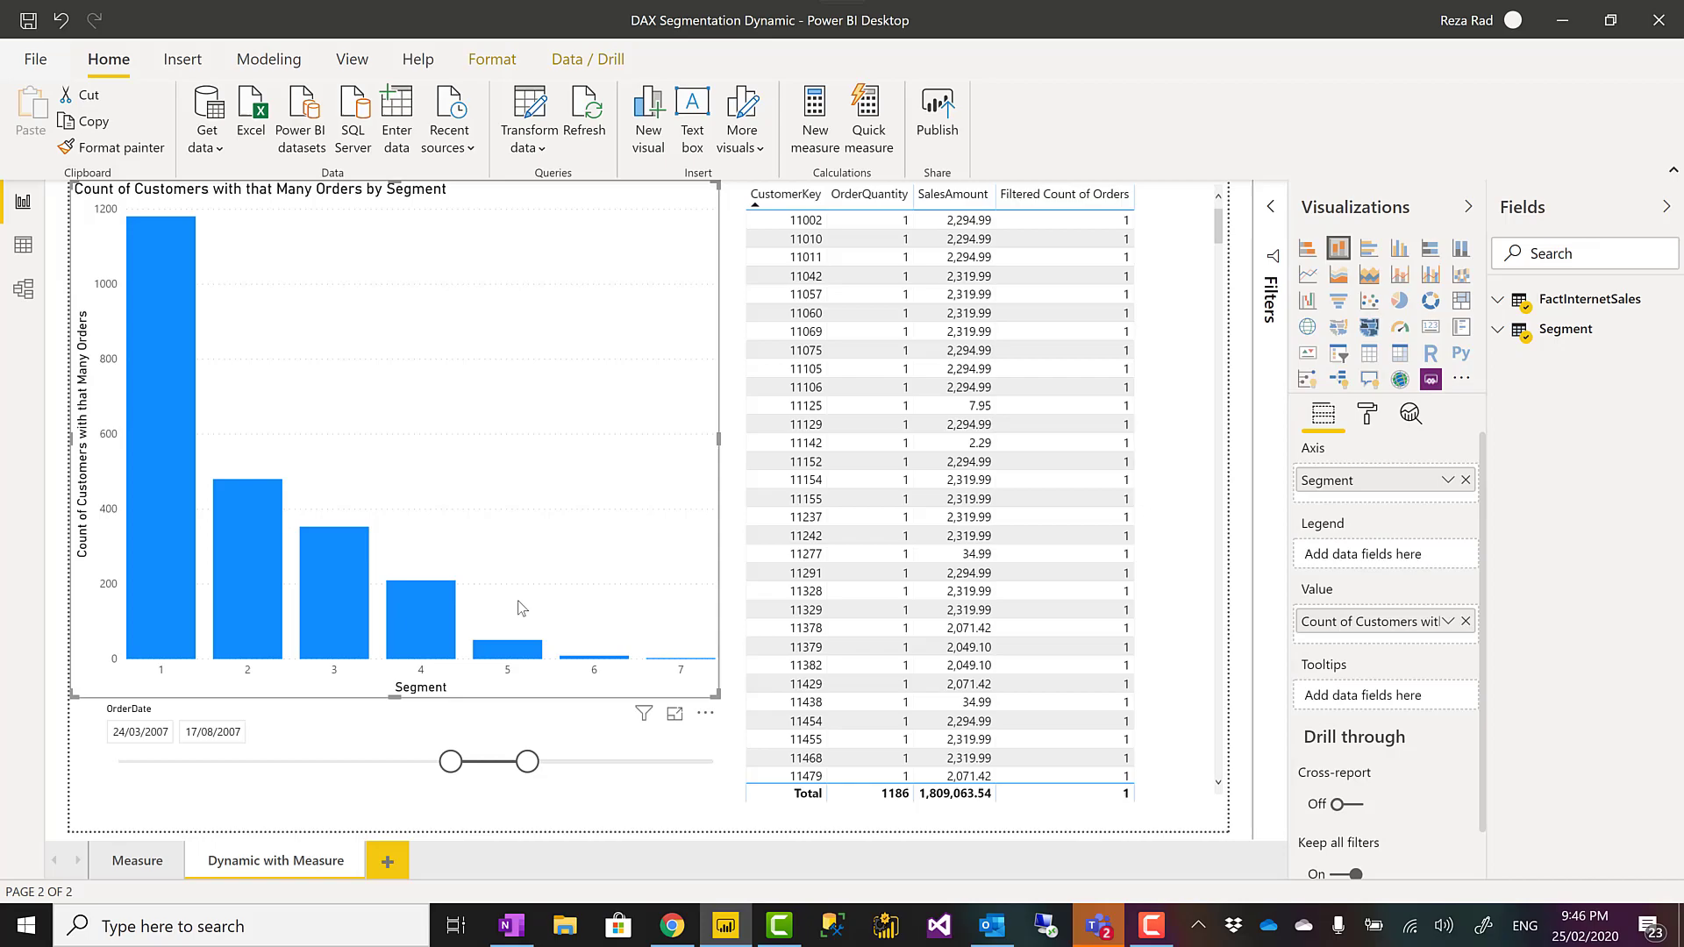
Step: Return to the Measure page, select the segment chart and show the Modeling ribbon
left_click(155, 865)
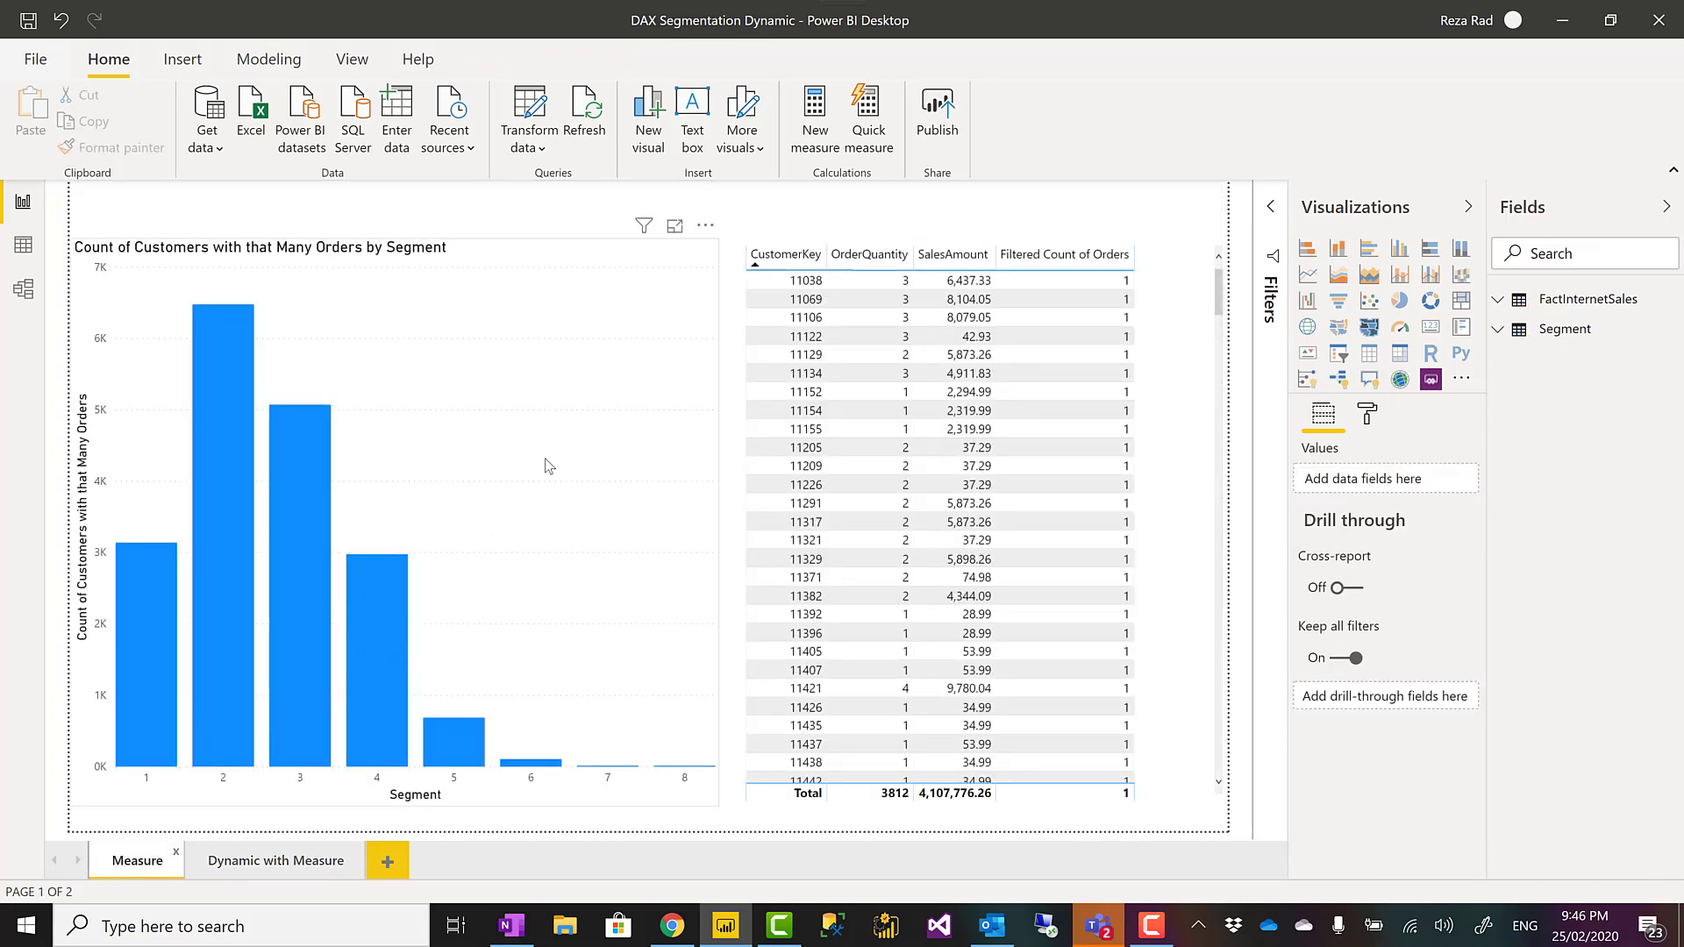
left_click(422, 724)
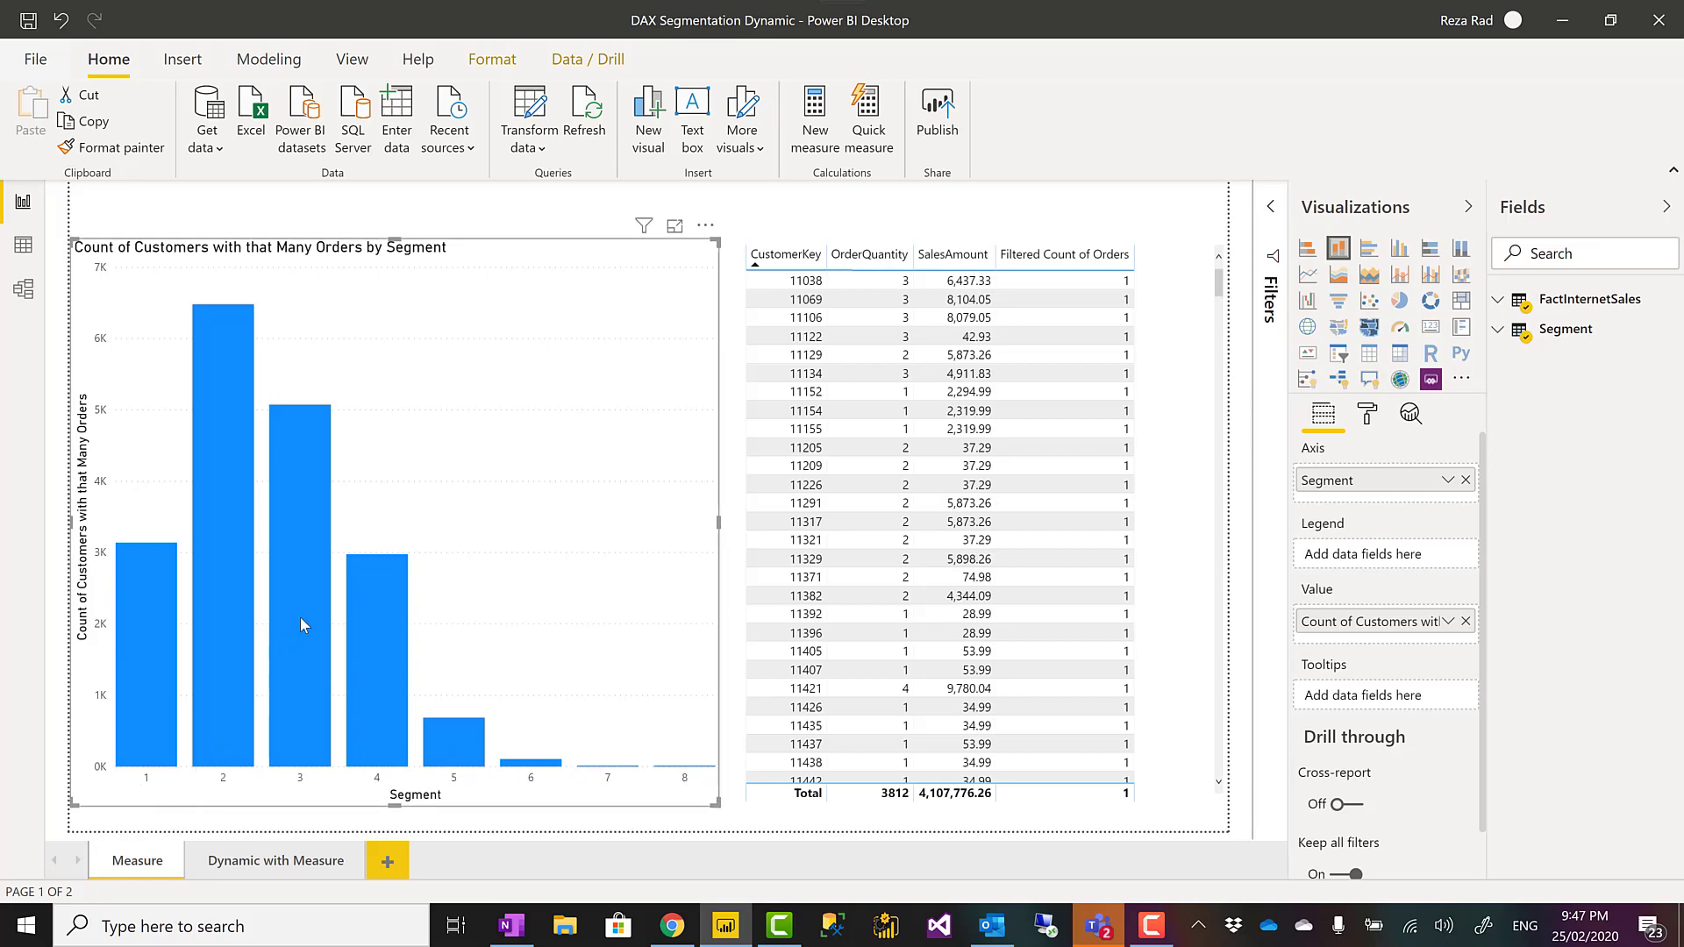
left_click(268, 59)
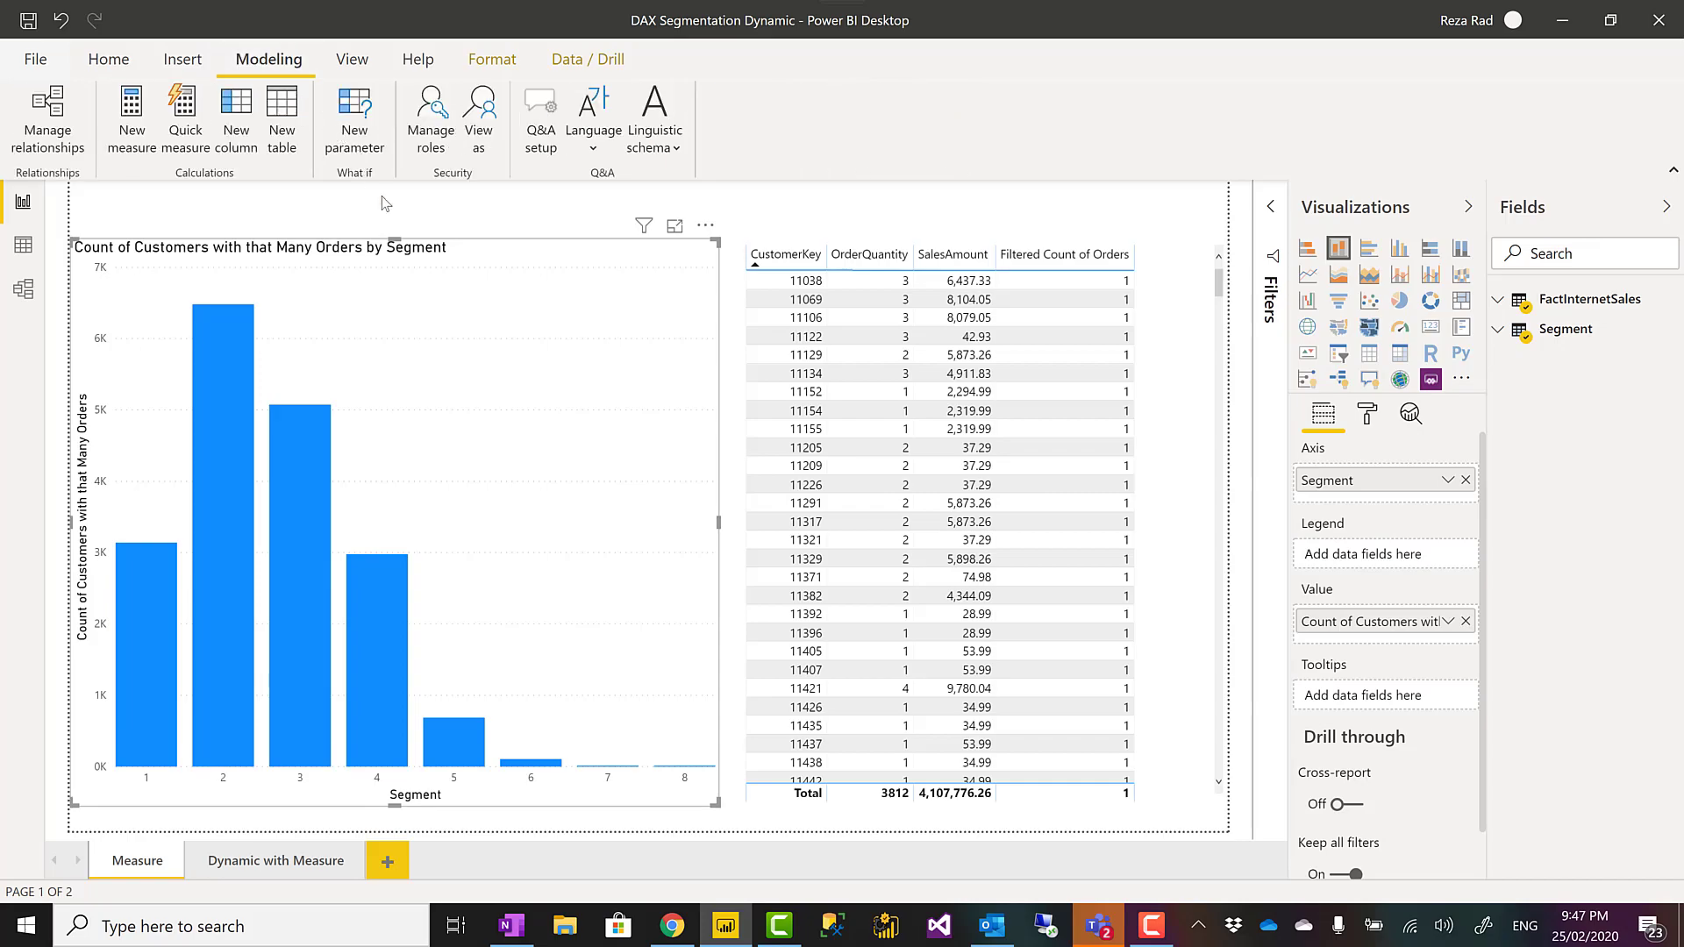
Step: Create a what-if parameter 'Segment' with whole numbers 1 to 8, default 1, and no slicer
left_click(354, 140)
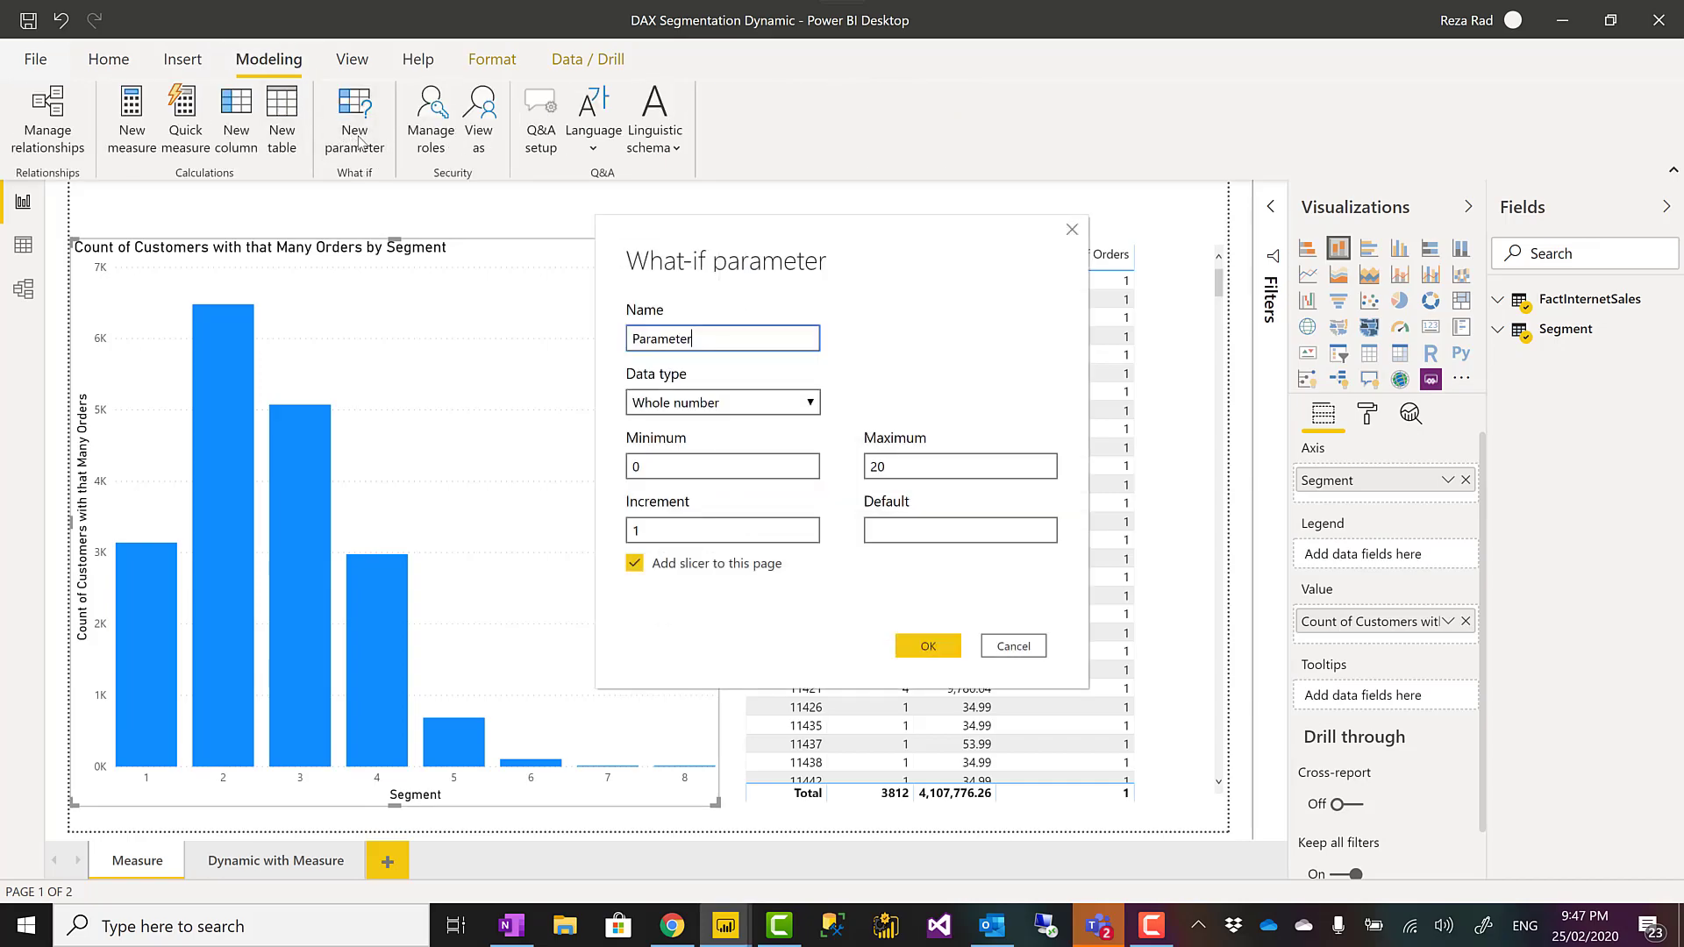
double_click(661, 340)
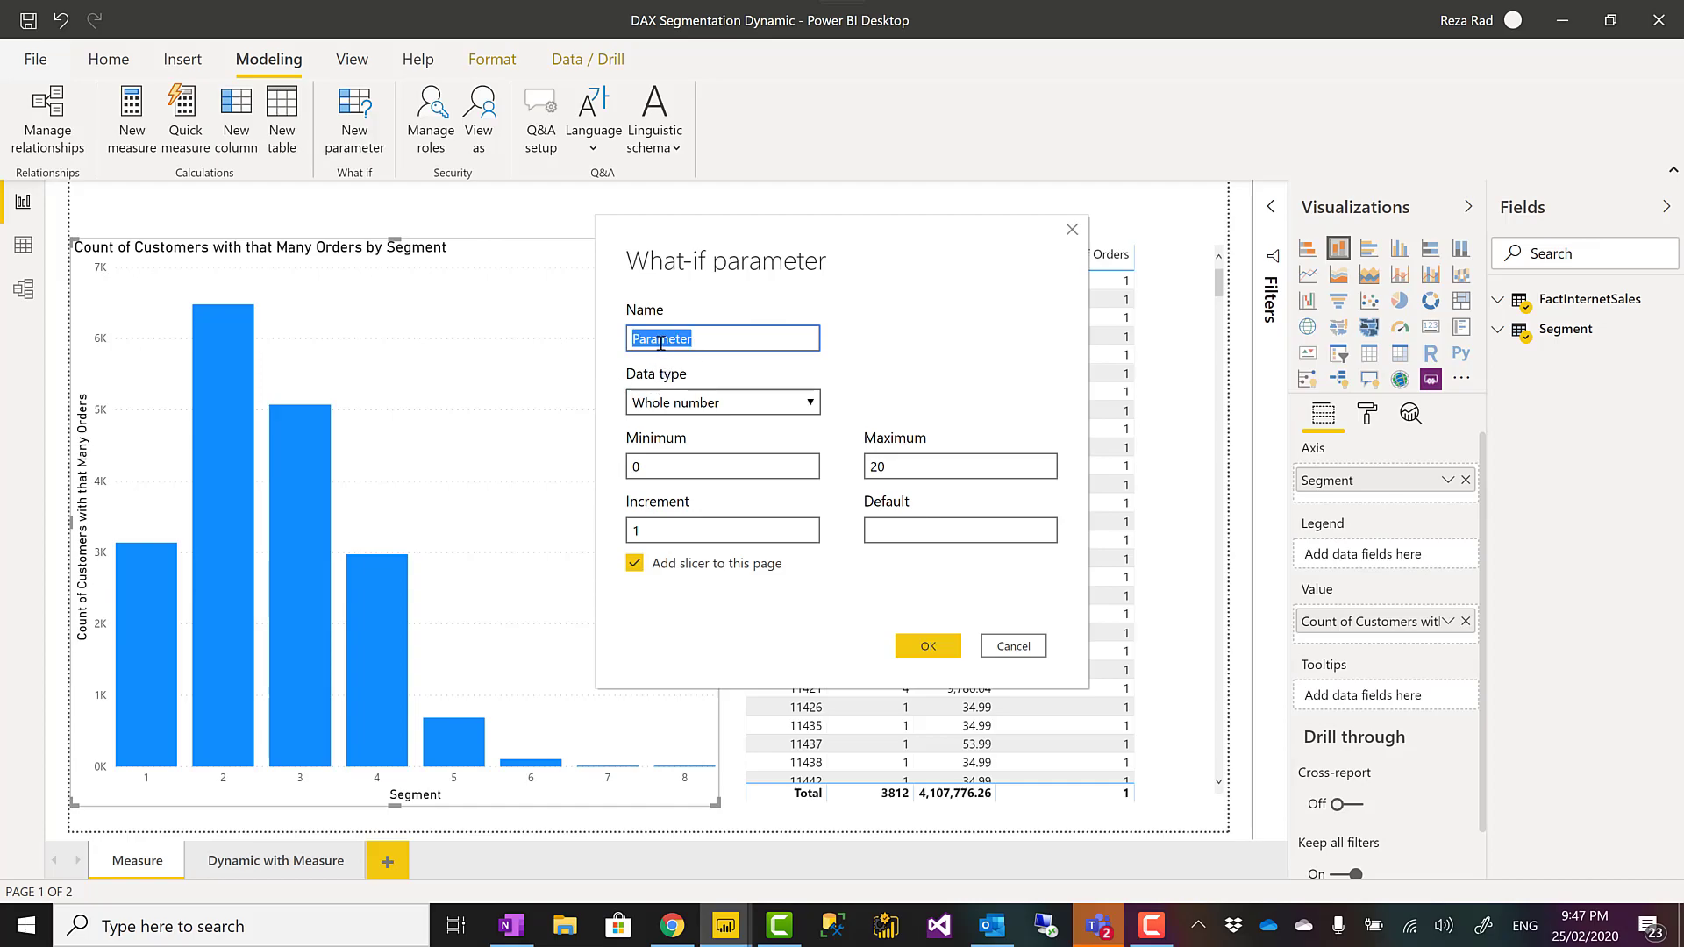
type("Segment")
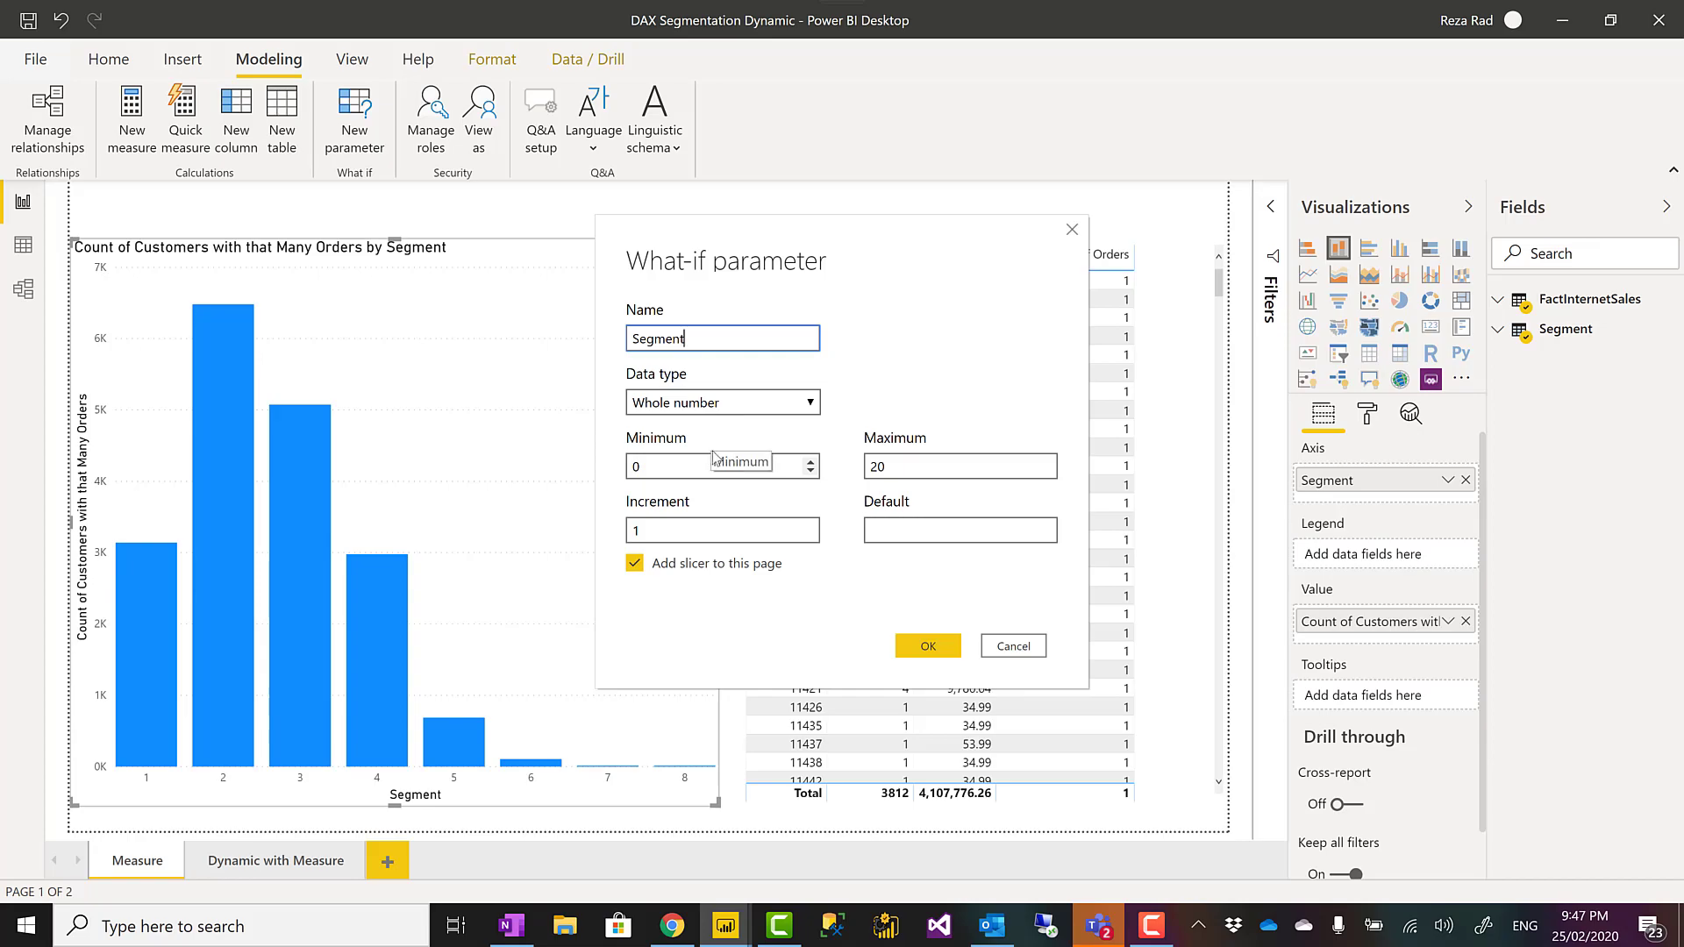
key("Tab")
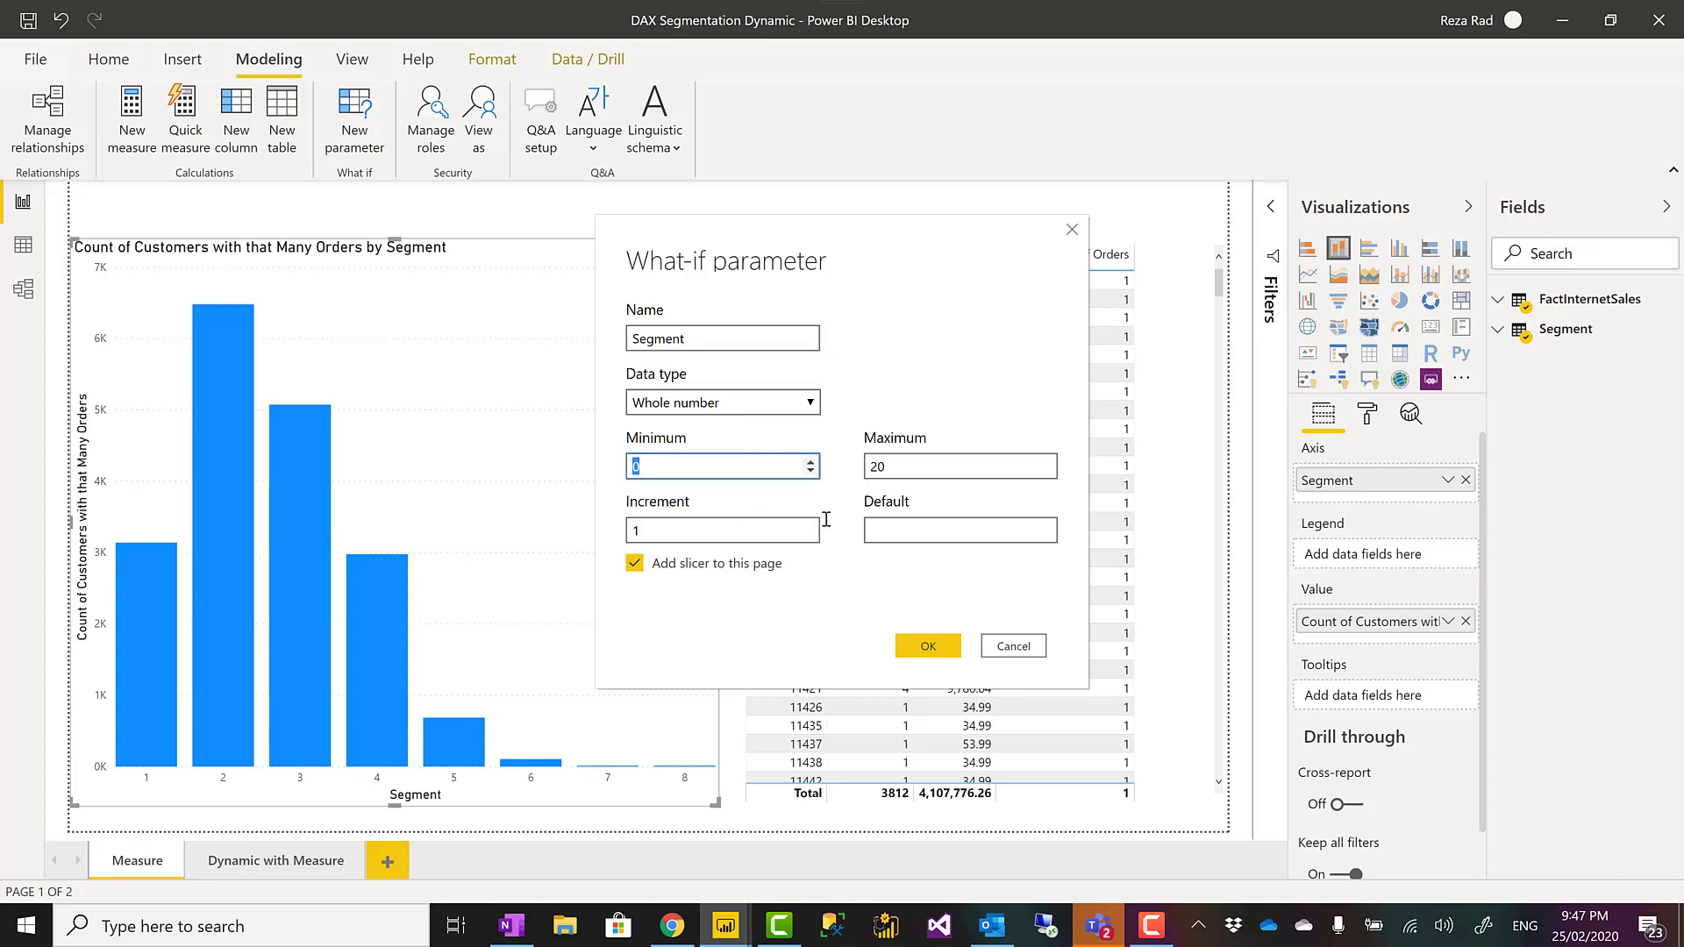
type("1")
left_click_drag(886, 467, 868, 468)
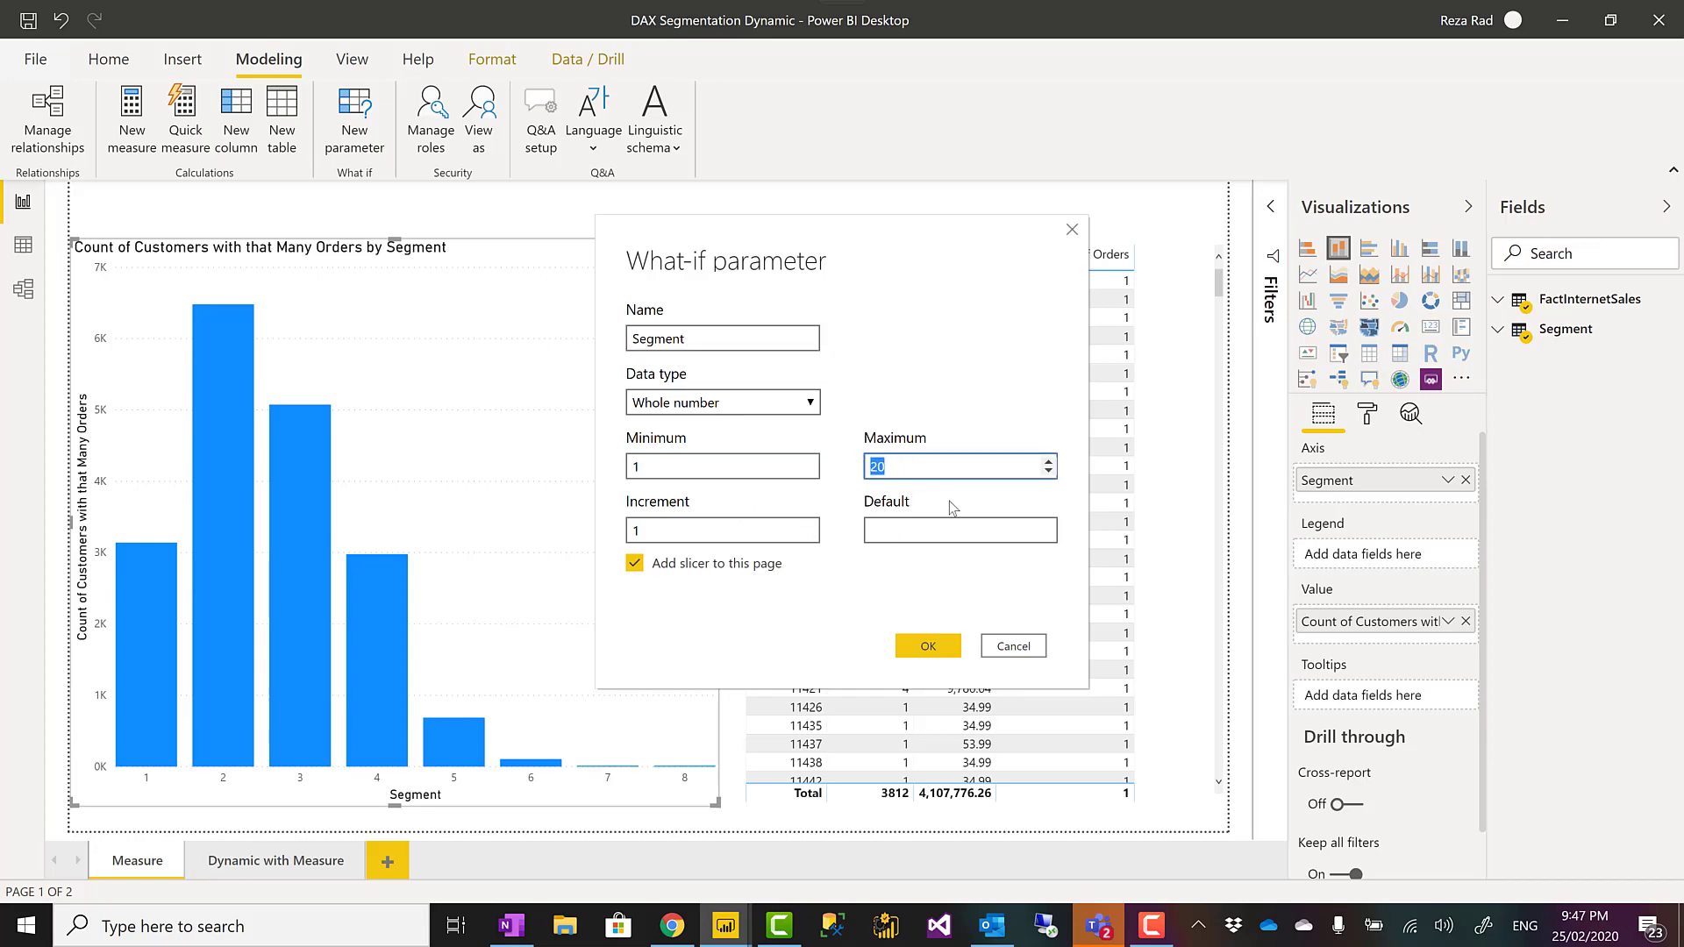
type("8")
left_click(892, 541)
type("1")
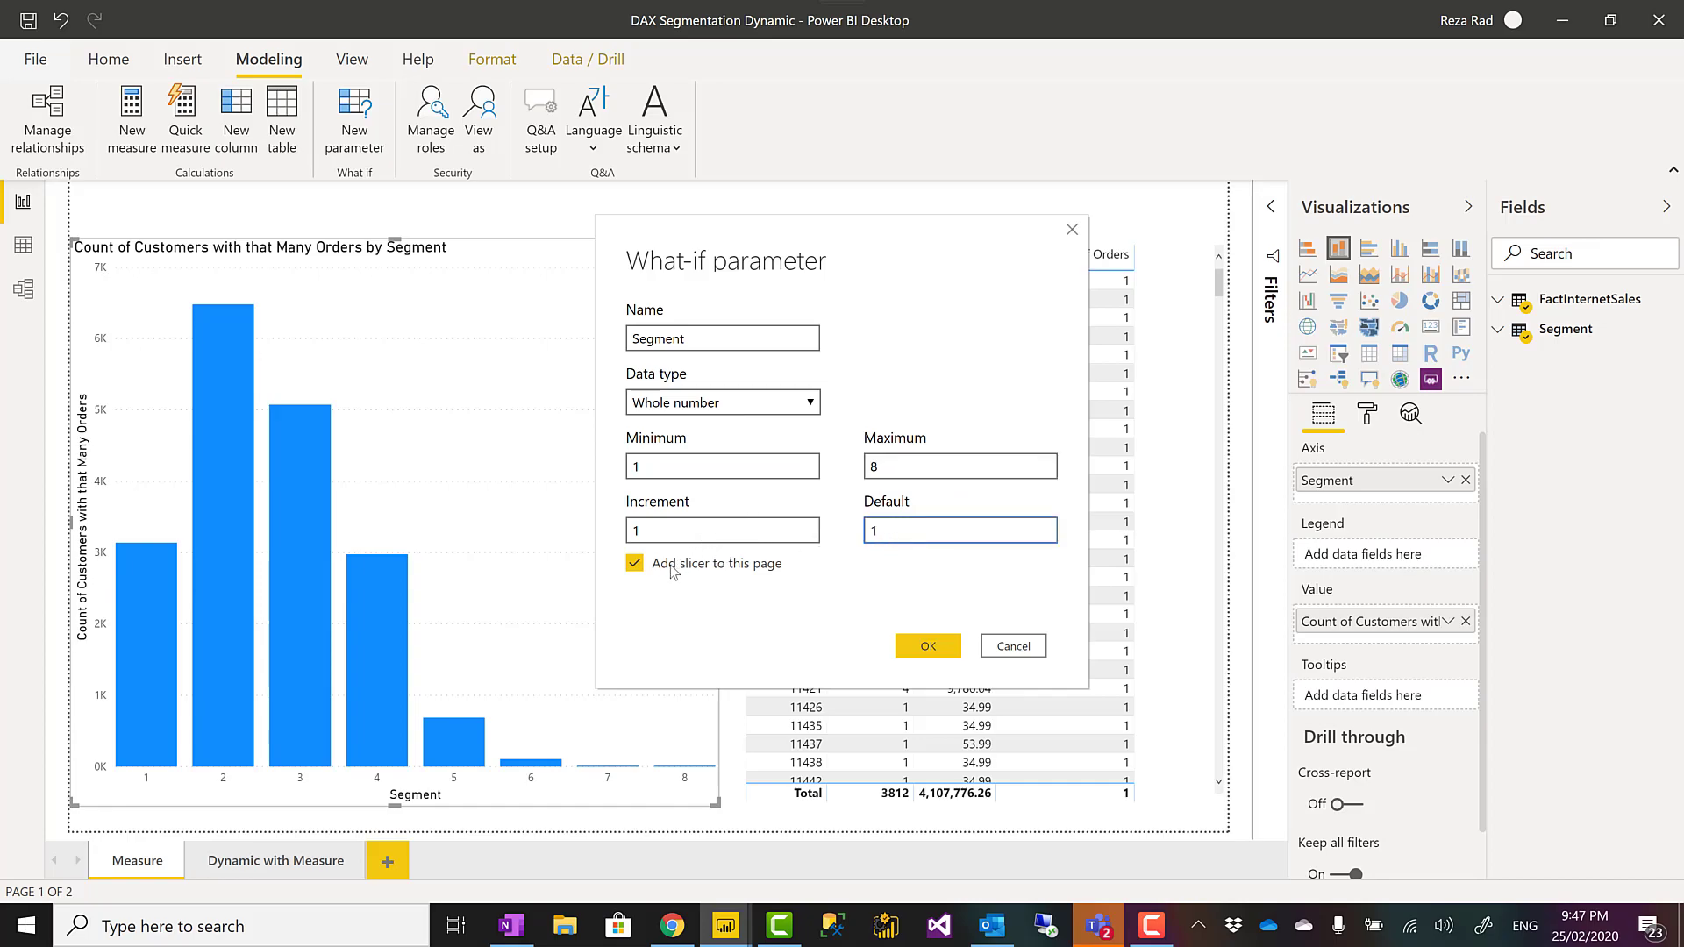
left_click(636, 566)
left_click(1000, 647)
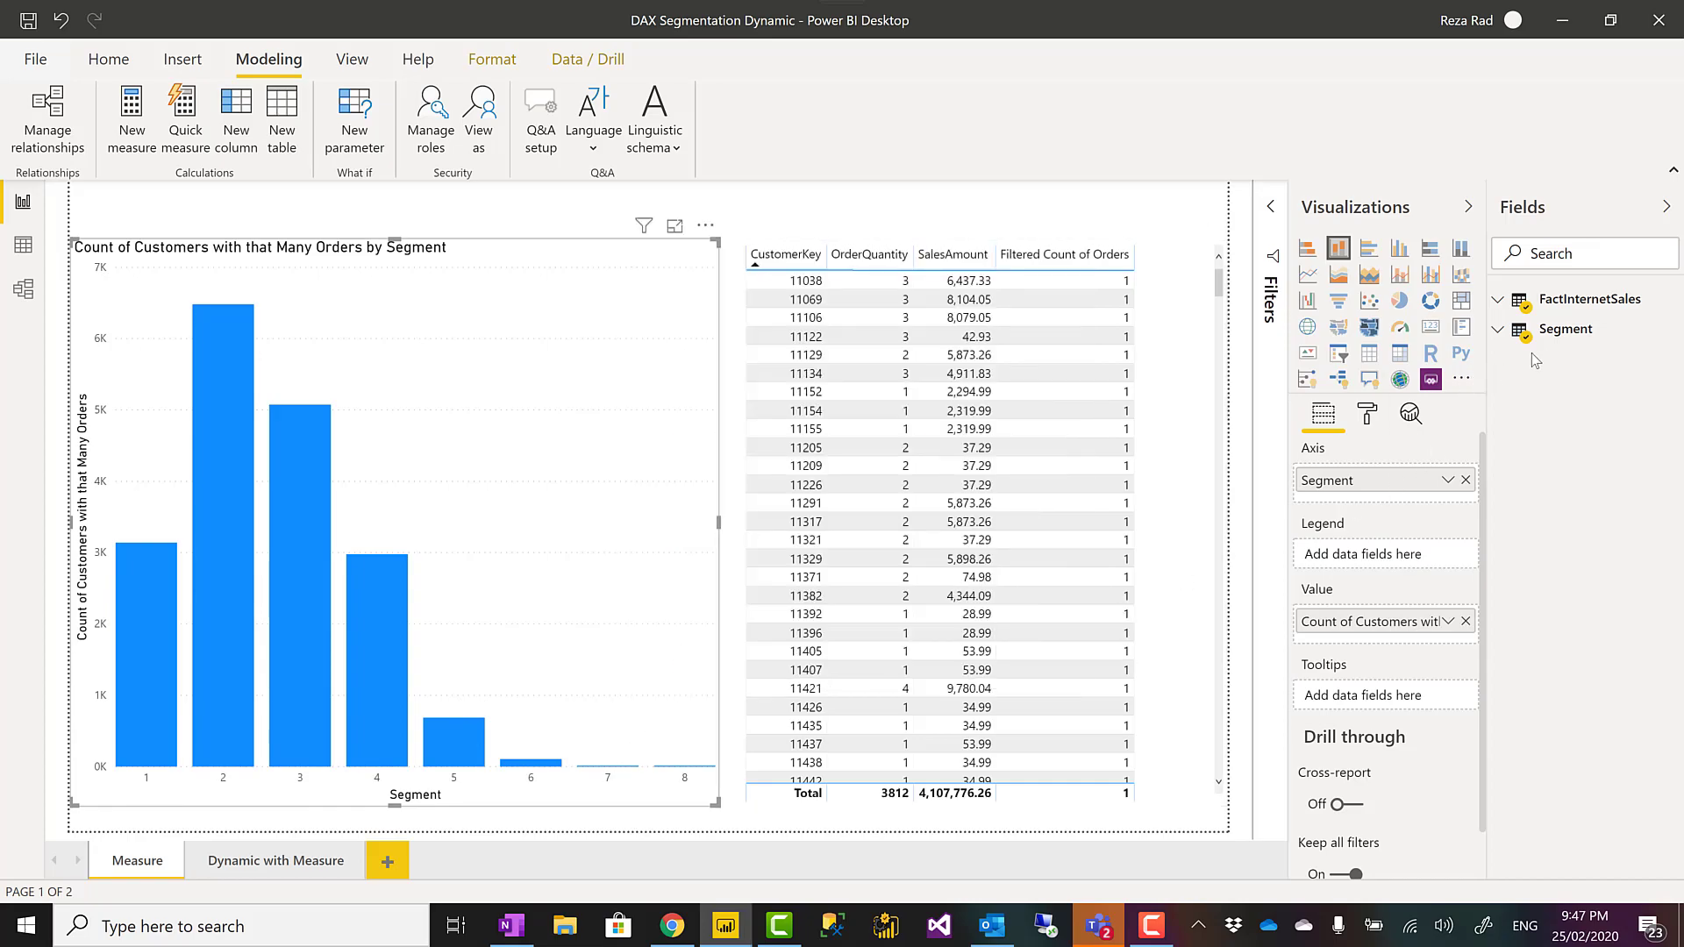
left_click(1553, 346)
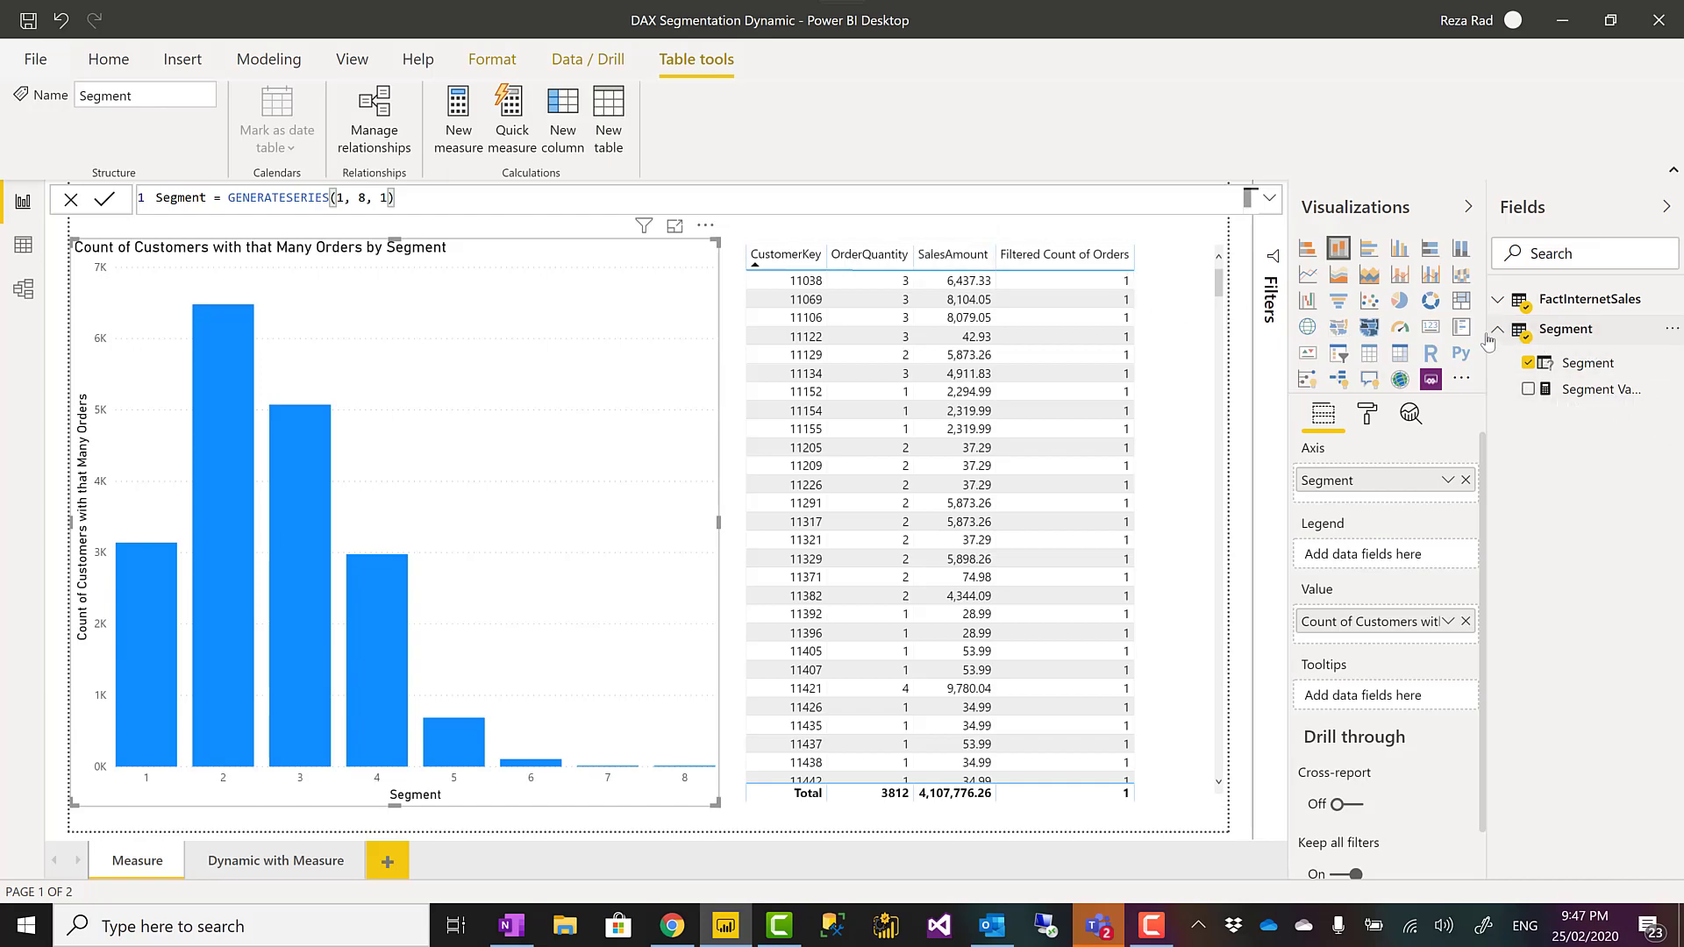
left_click(24, 246)
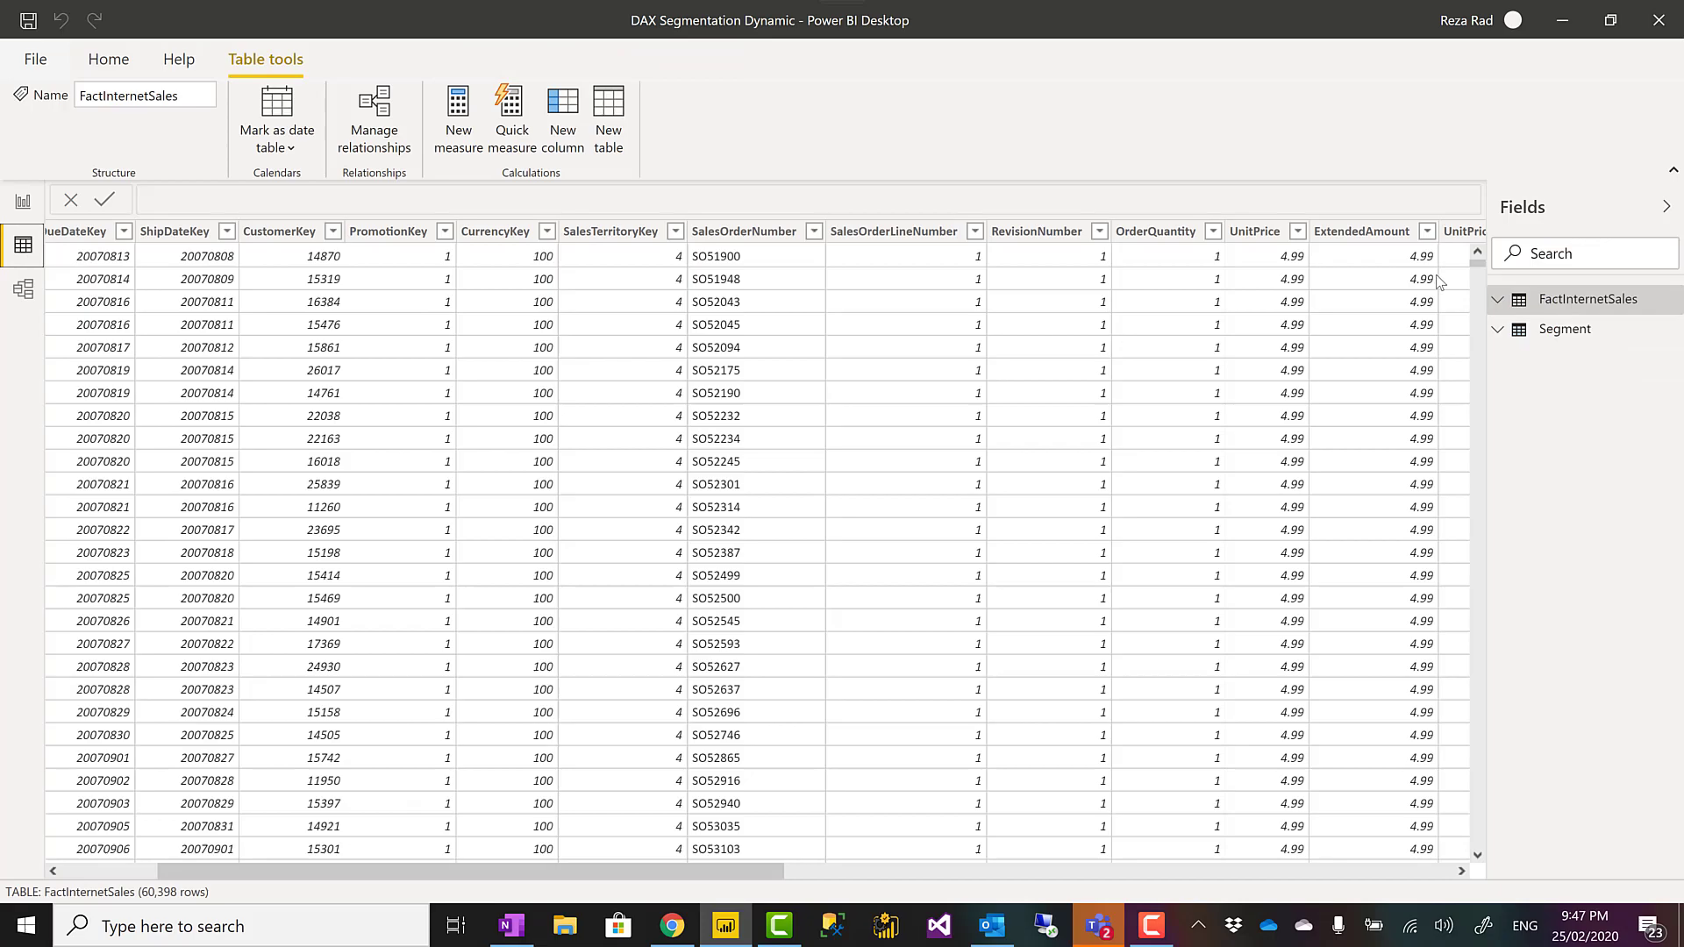
left_click(1548, 332)
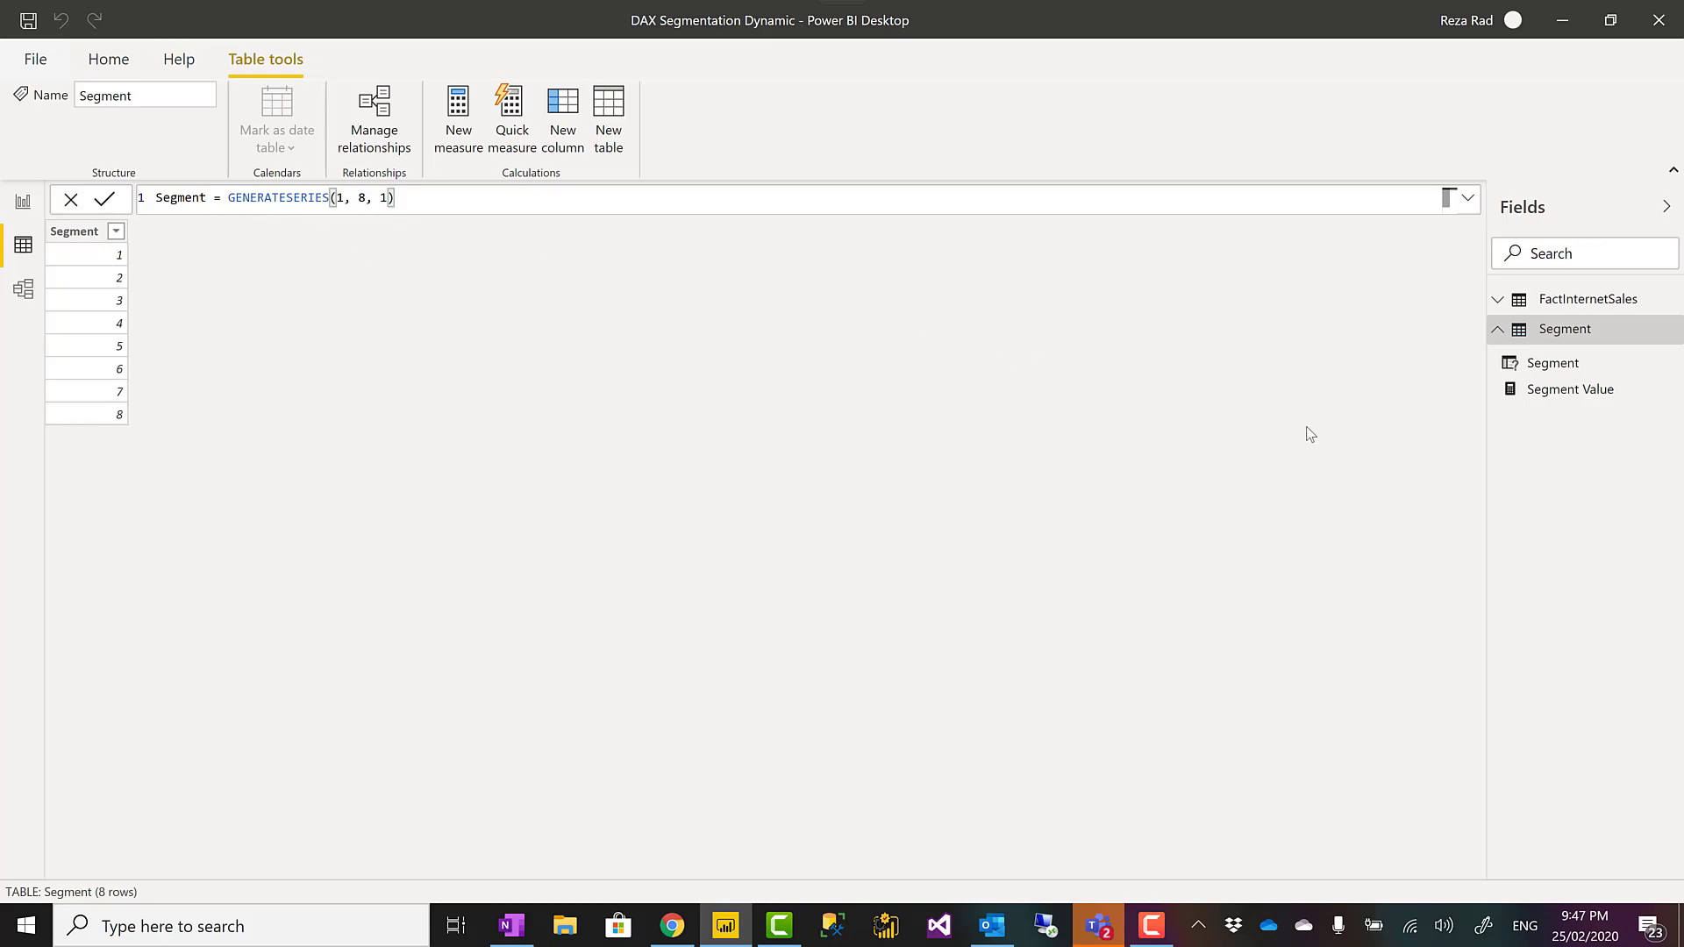
left_click(1580, 401)
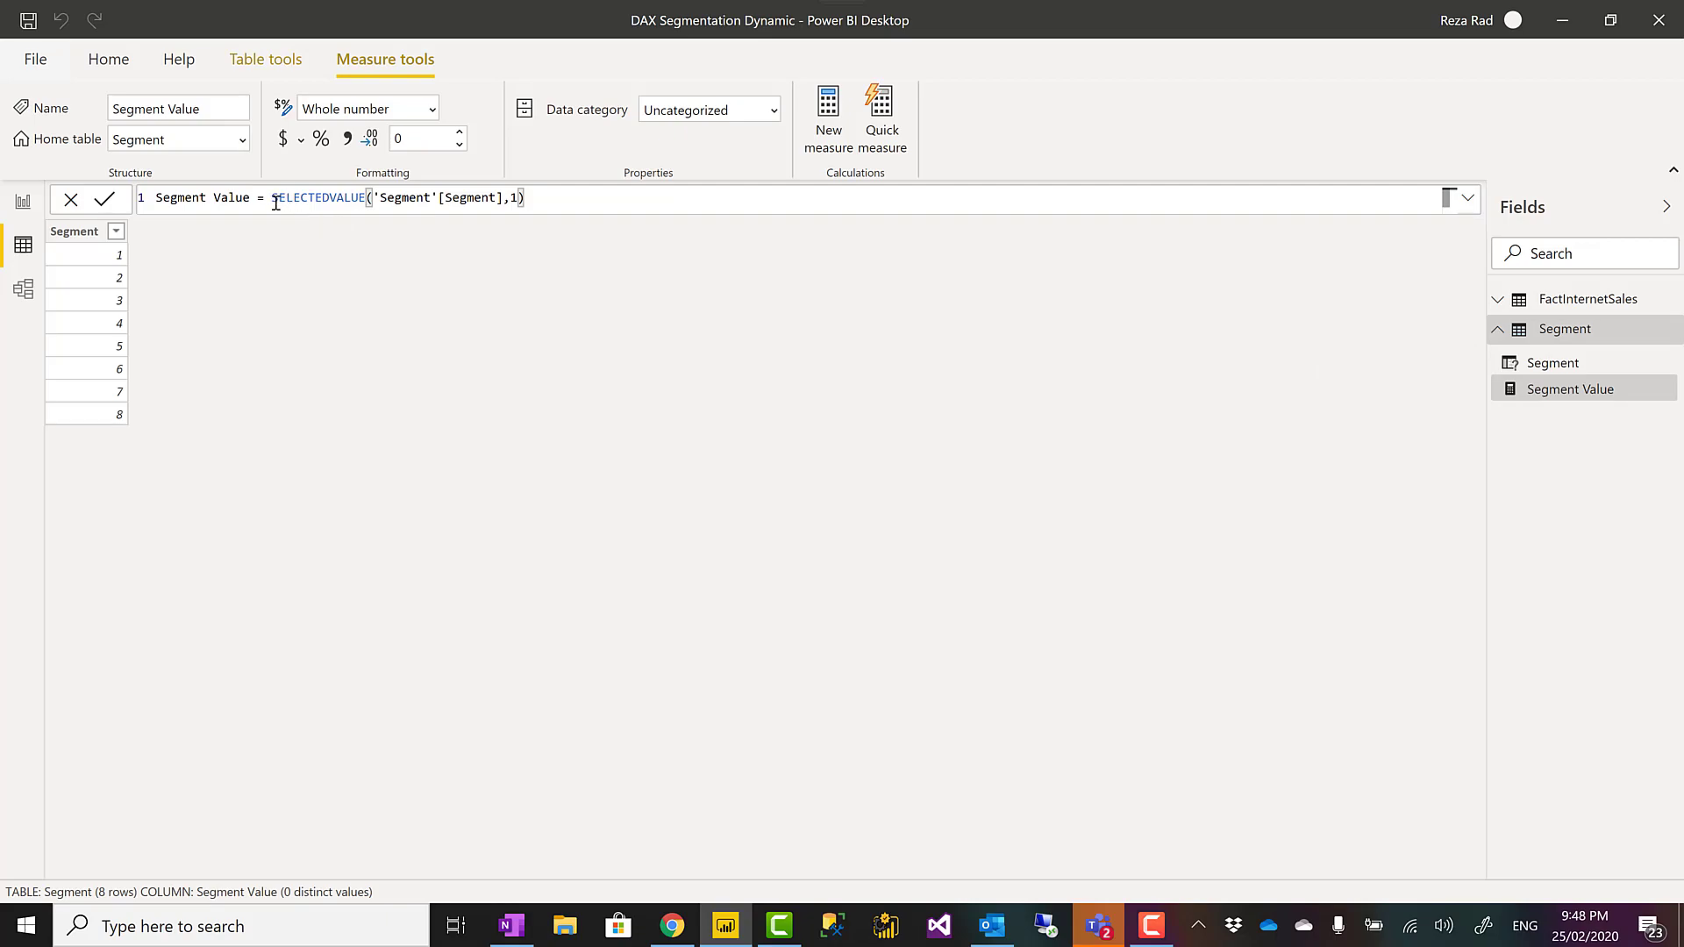
left_click_drag(276, 203, 544, 199)
left_click(544, 199)
left_click(19, 205)
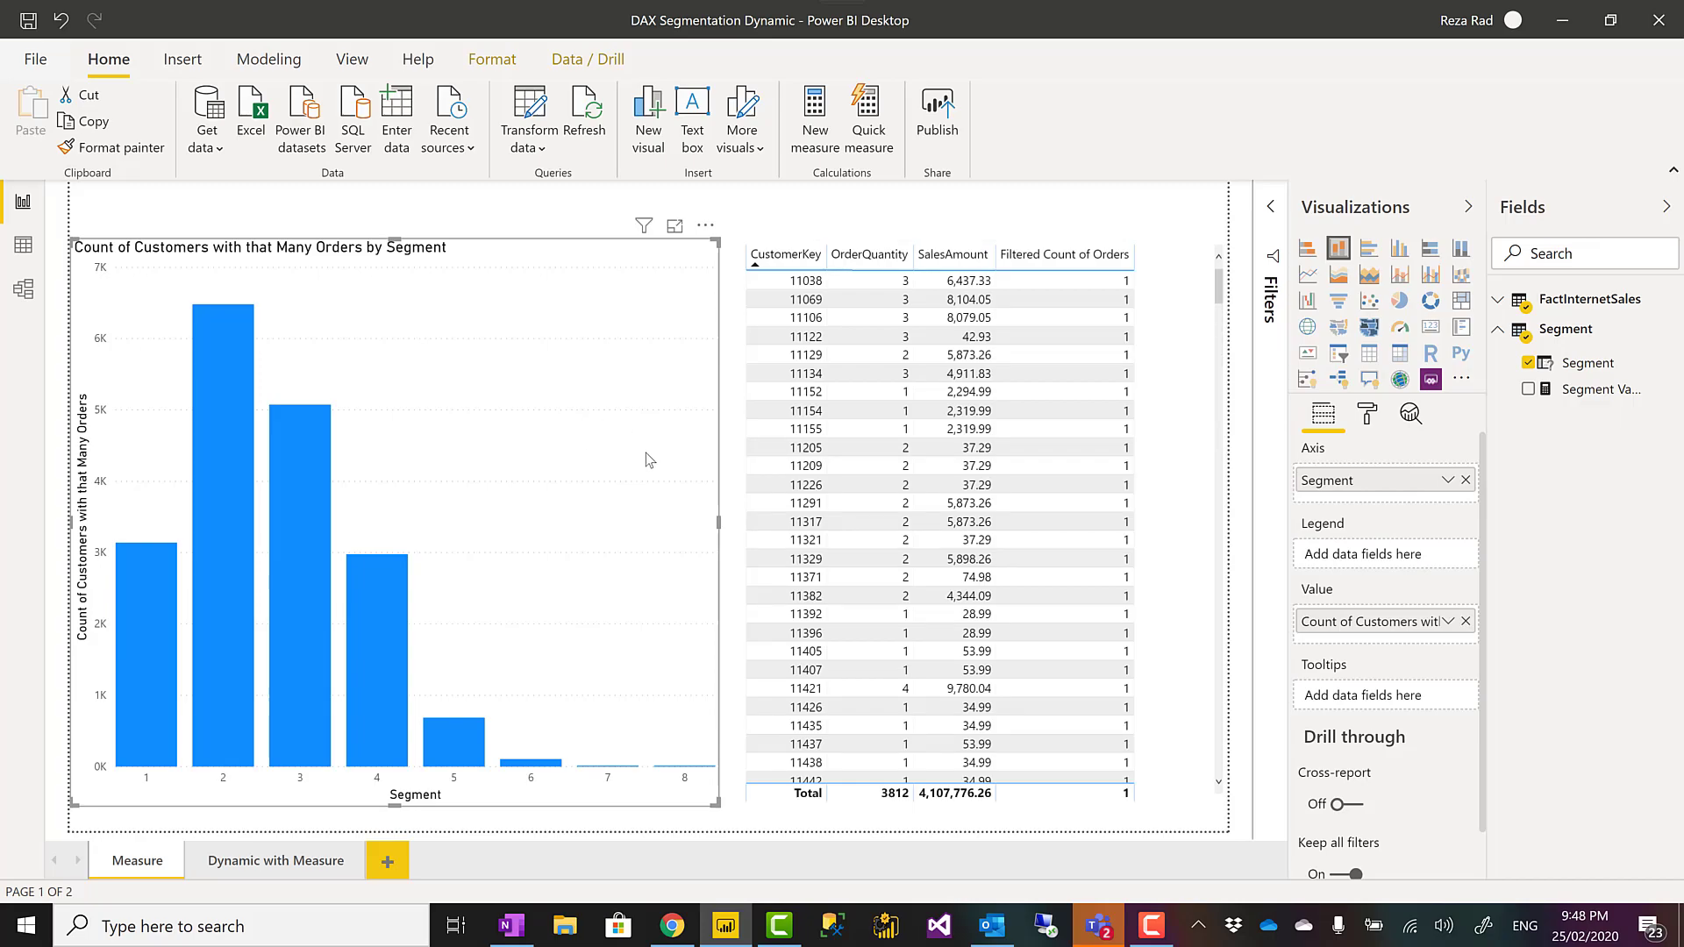
Step: Open the Count of Customers with that Many Orders formula and walk through its _CustomerOrders SUMMARIZE variable
left_click(1500, 302)
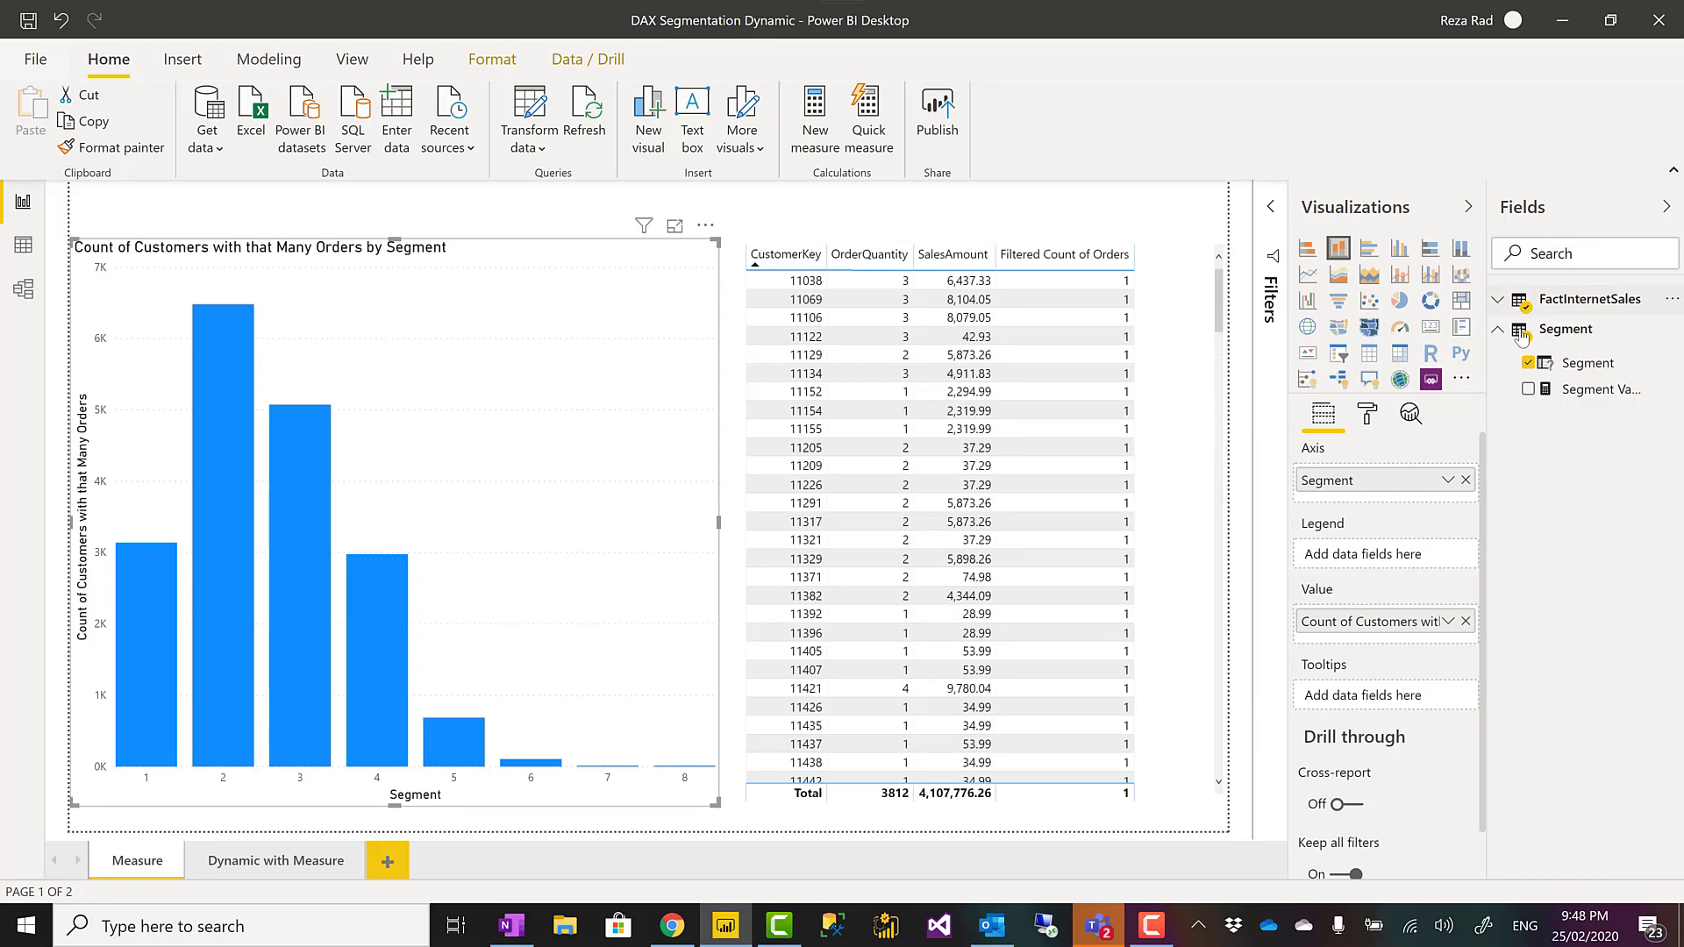
left_click(1584, 364)
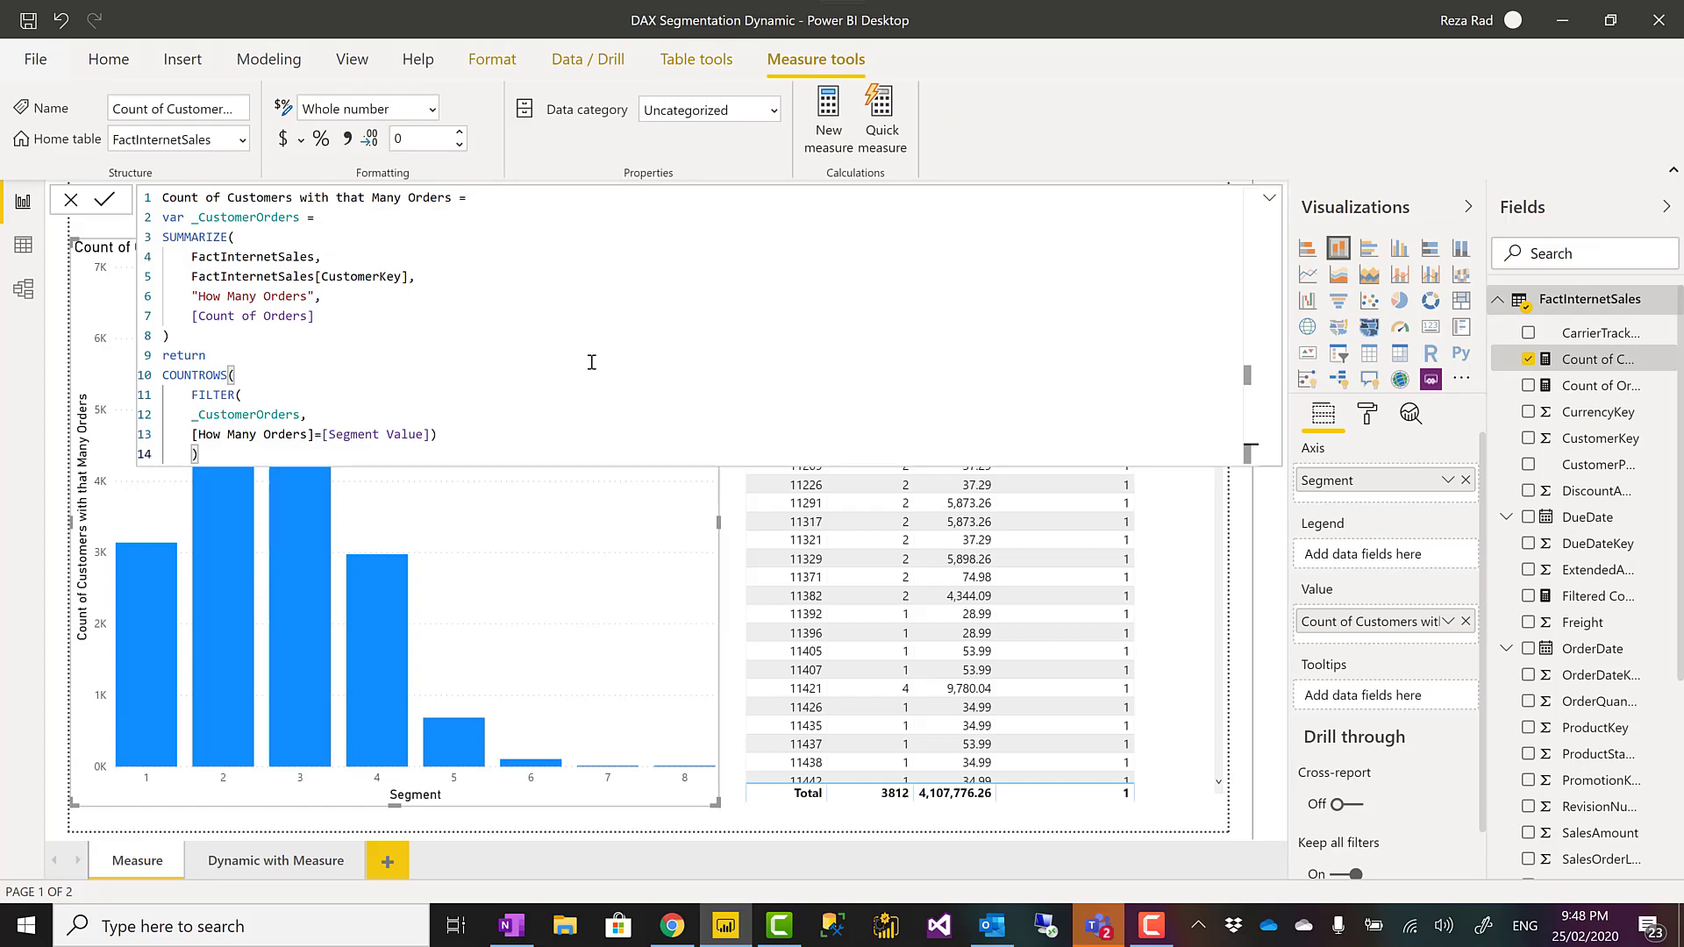
scroll(592, 362, "up", 5, "ctrl")
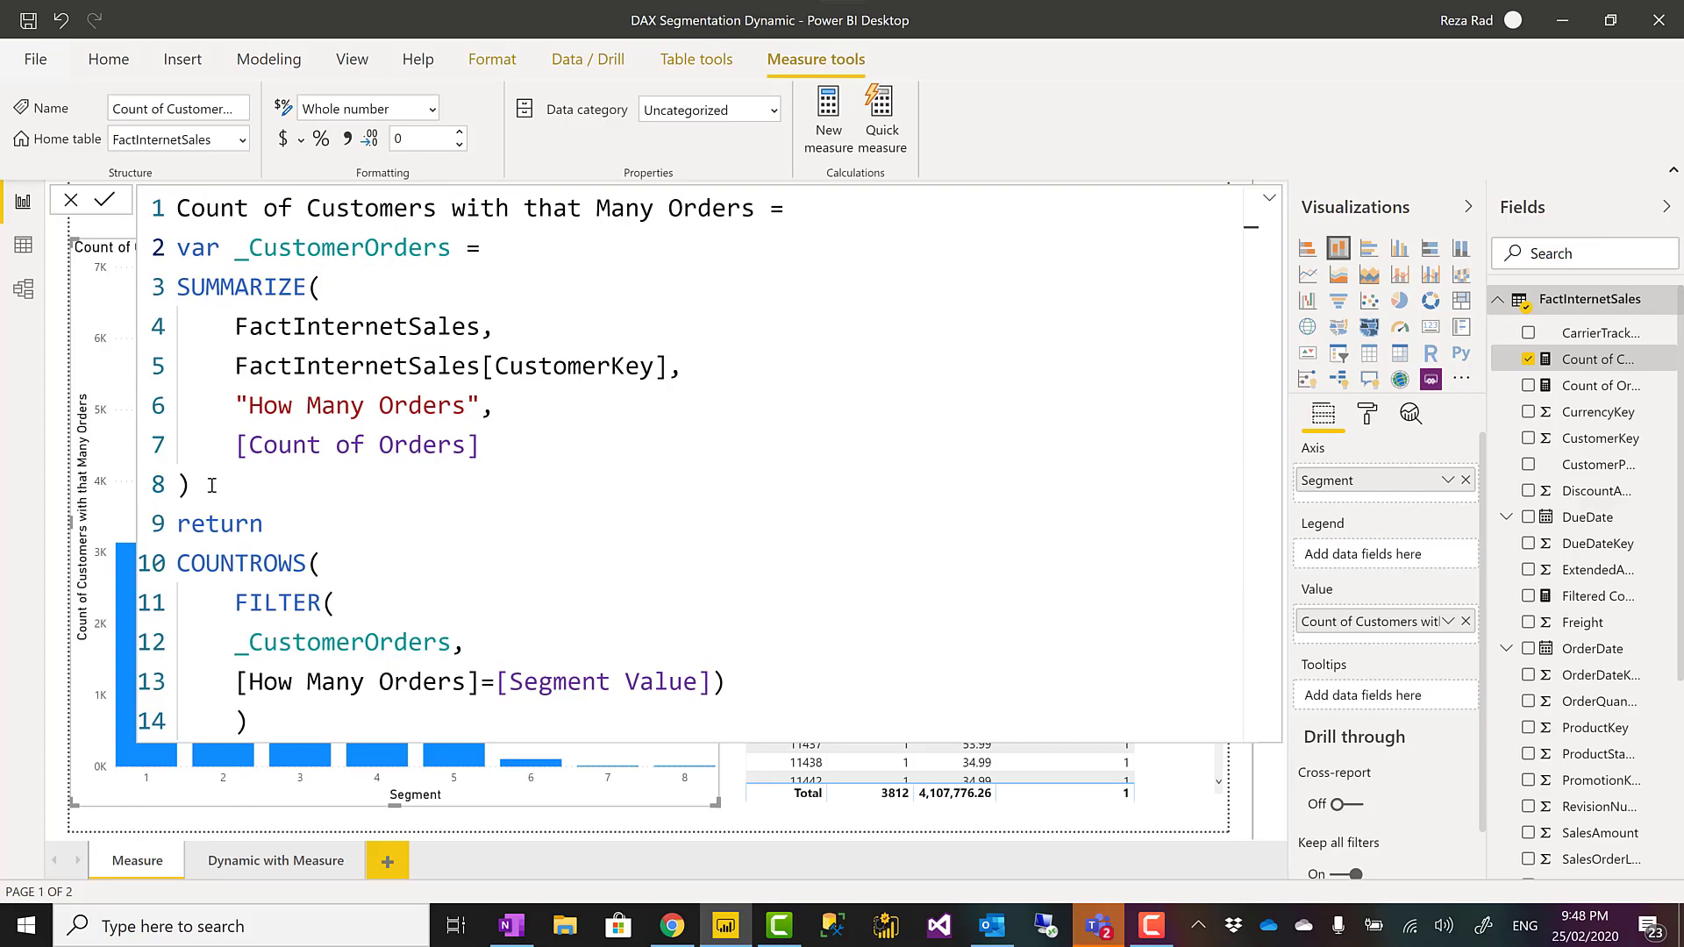
left_click_drag(216, 484, 177, 255)
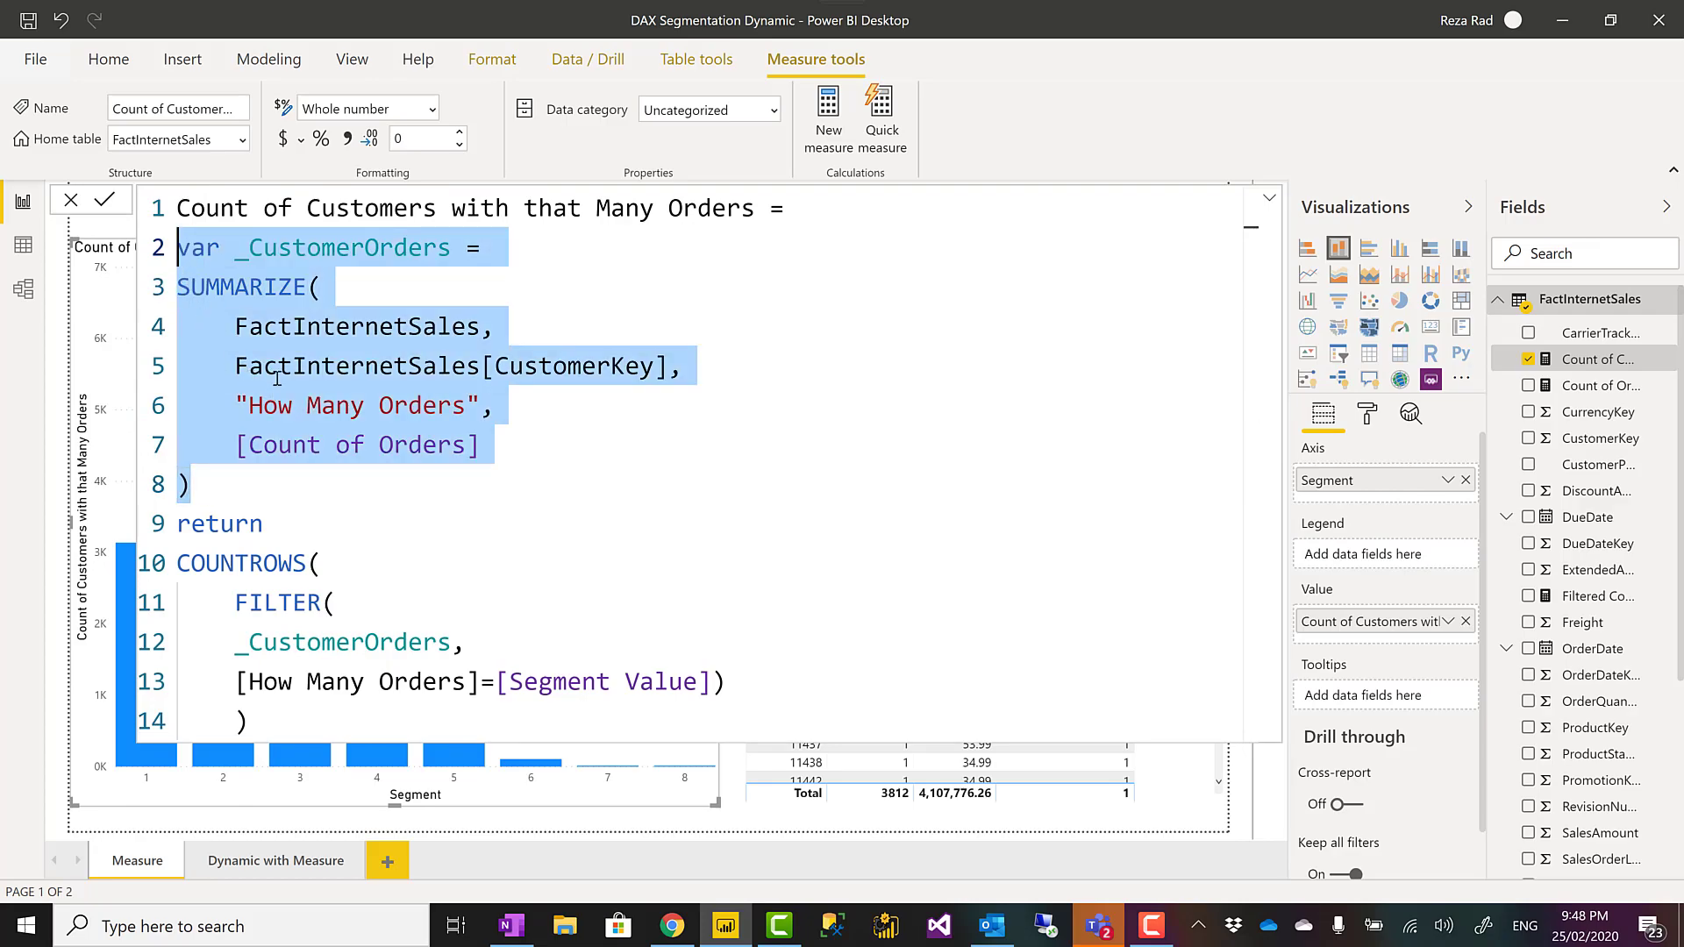
left_click_drag(216, 484, 178, 293)
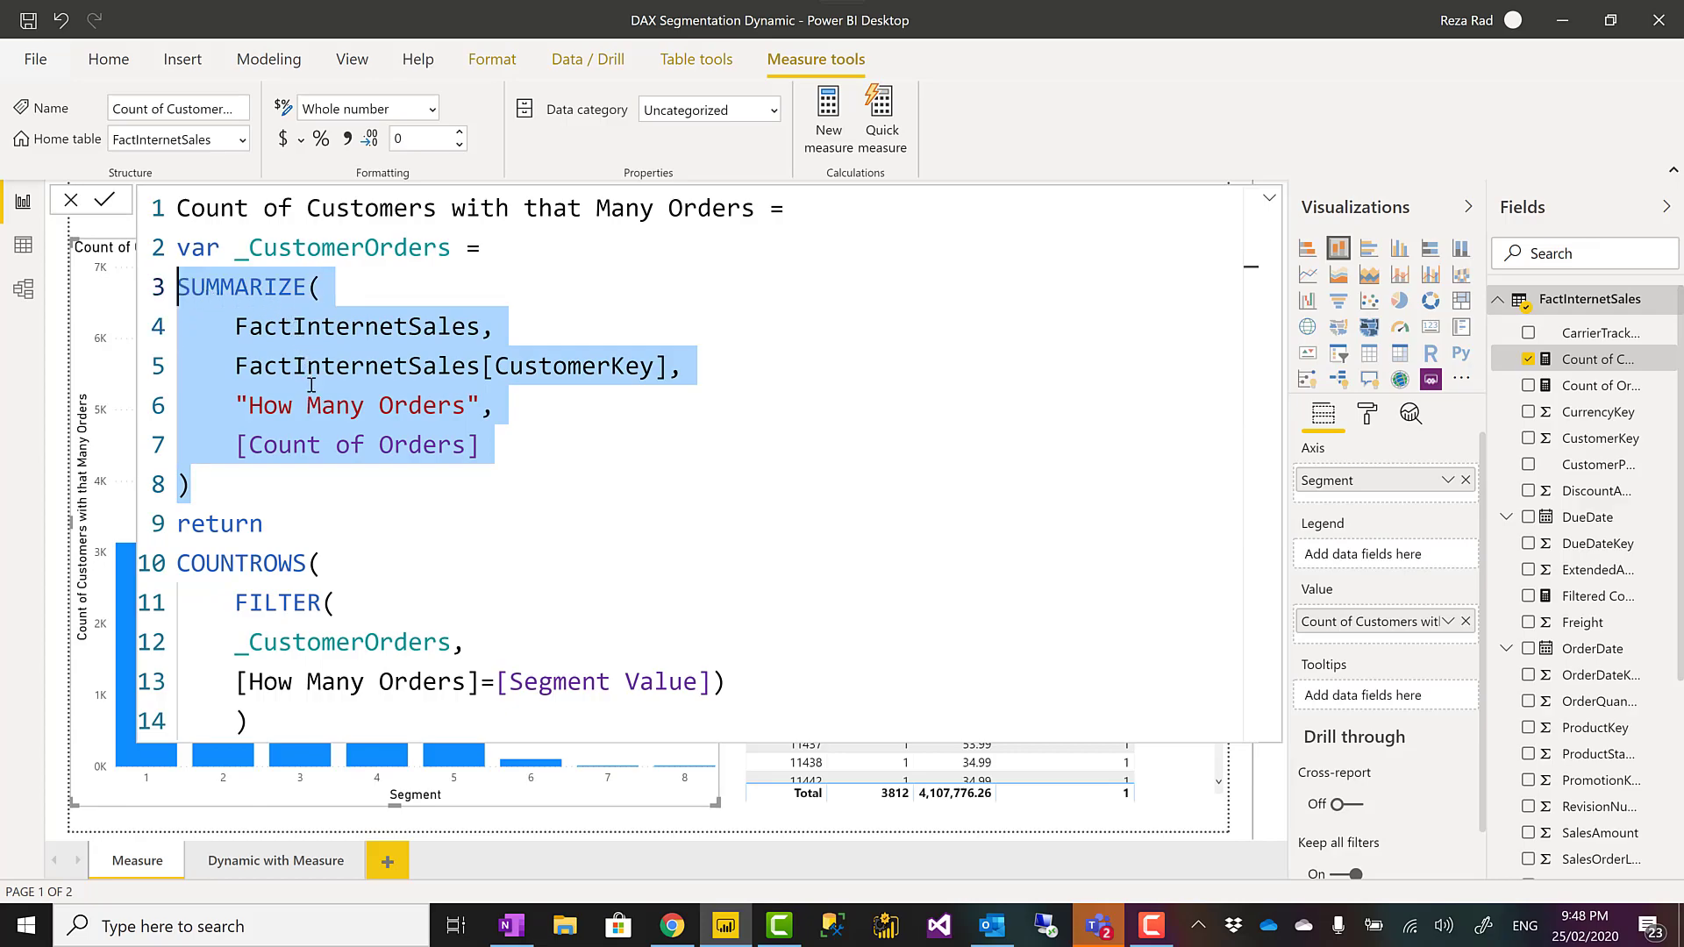
left_click(250, 485)
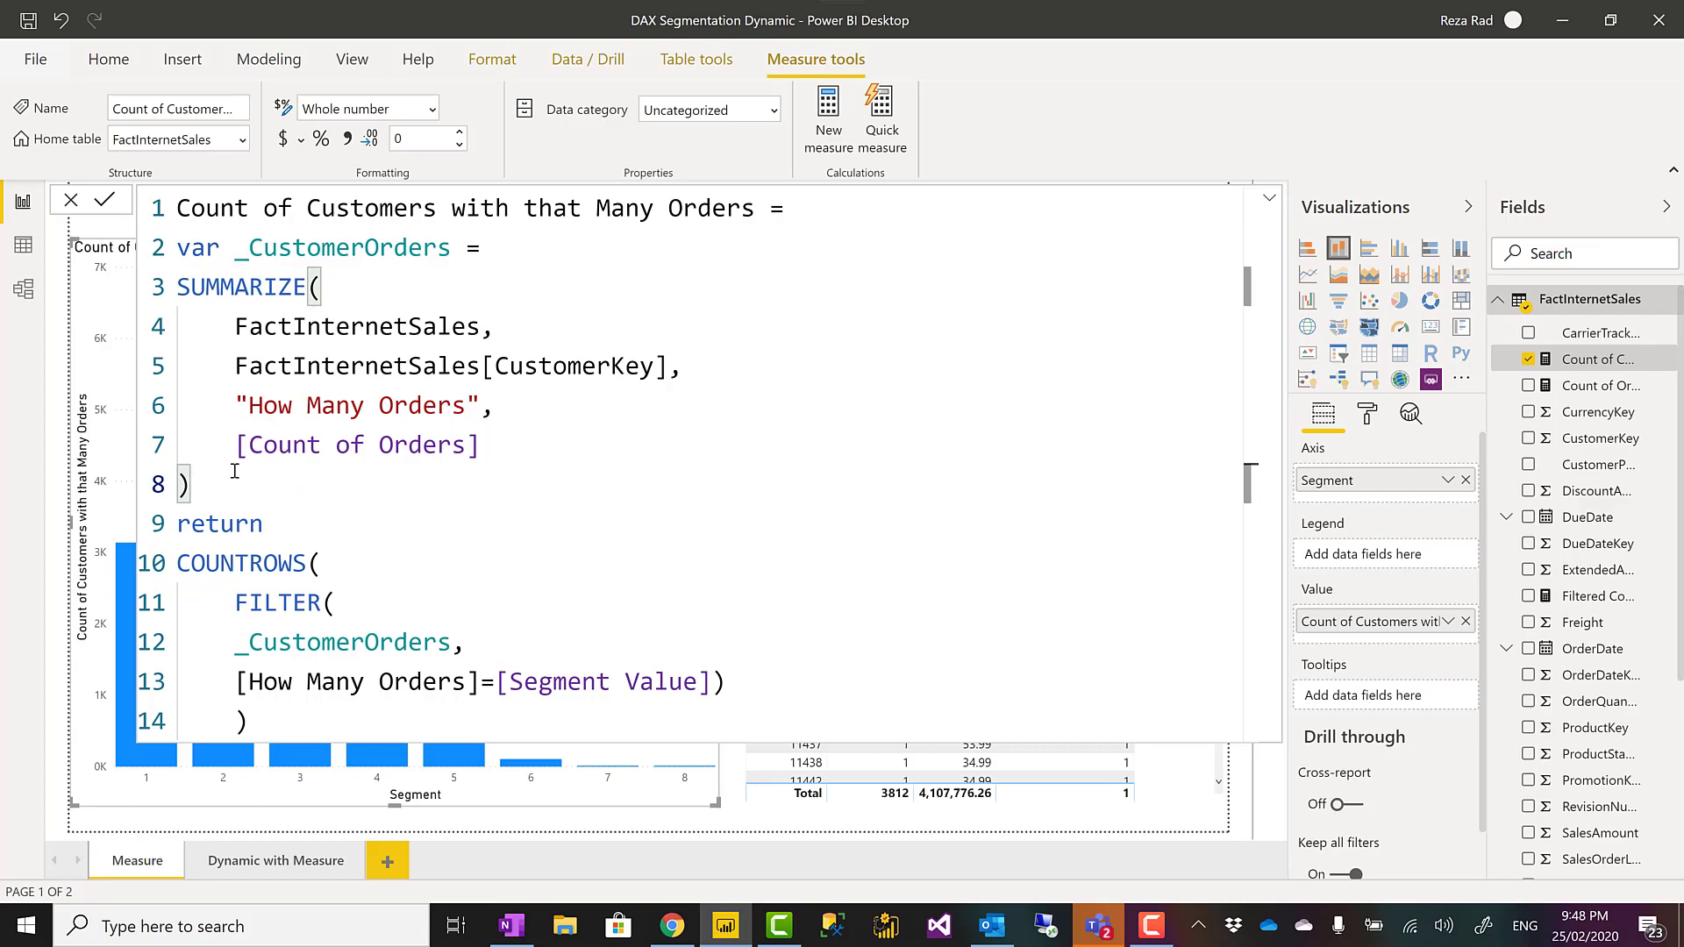
left_click_drag(234, 472, 175, 249)
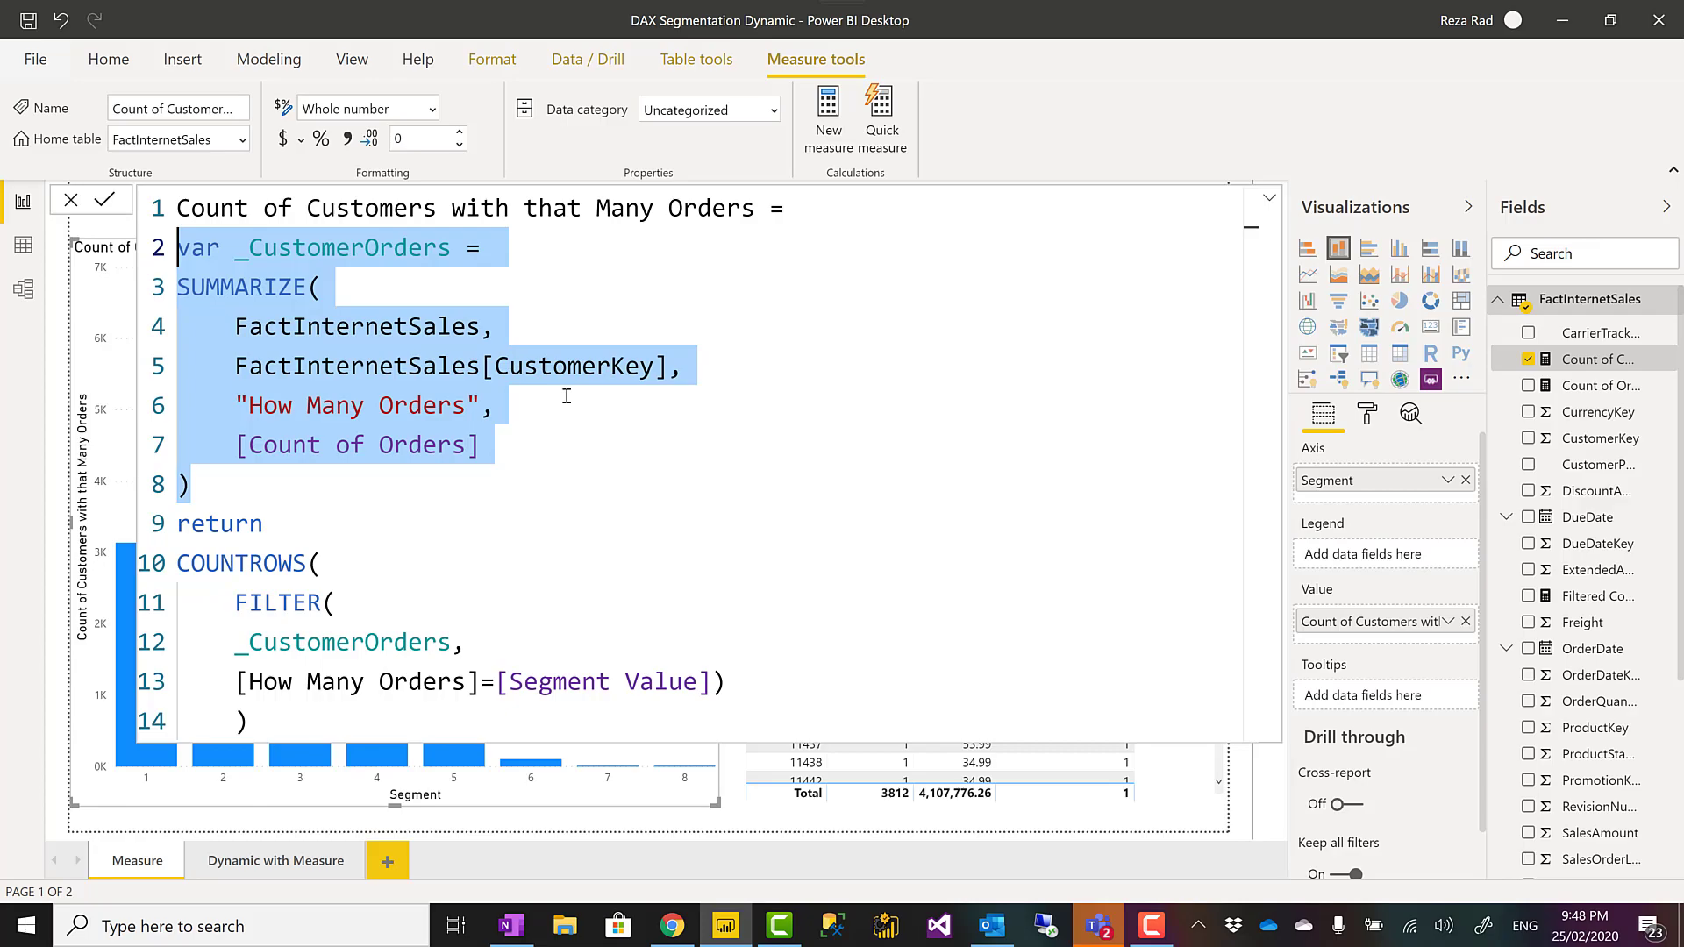
left_click(487, 450)
left_click_drag(207, 494, 176, 249)
Step: Walk through the COUNTROWS FILTER return, where [How Many Orders]=[Segment Value]
left_click(280, 576)
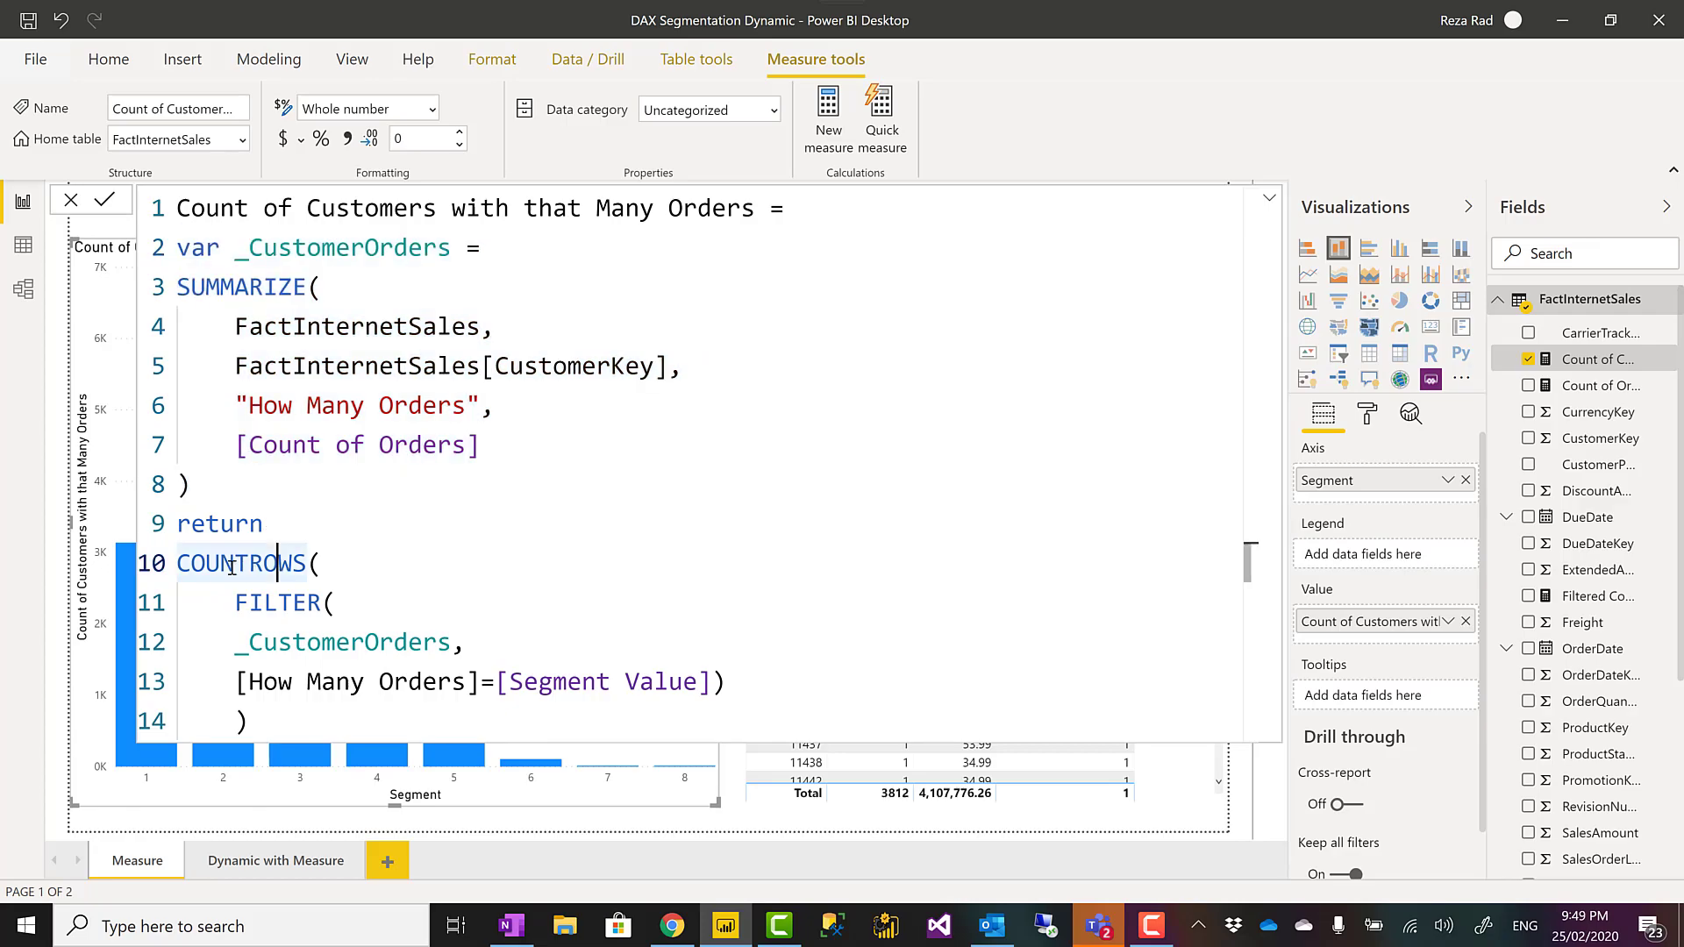
left_click(262, 675)
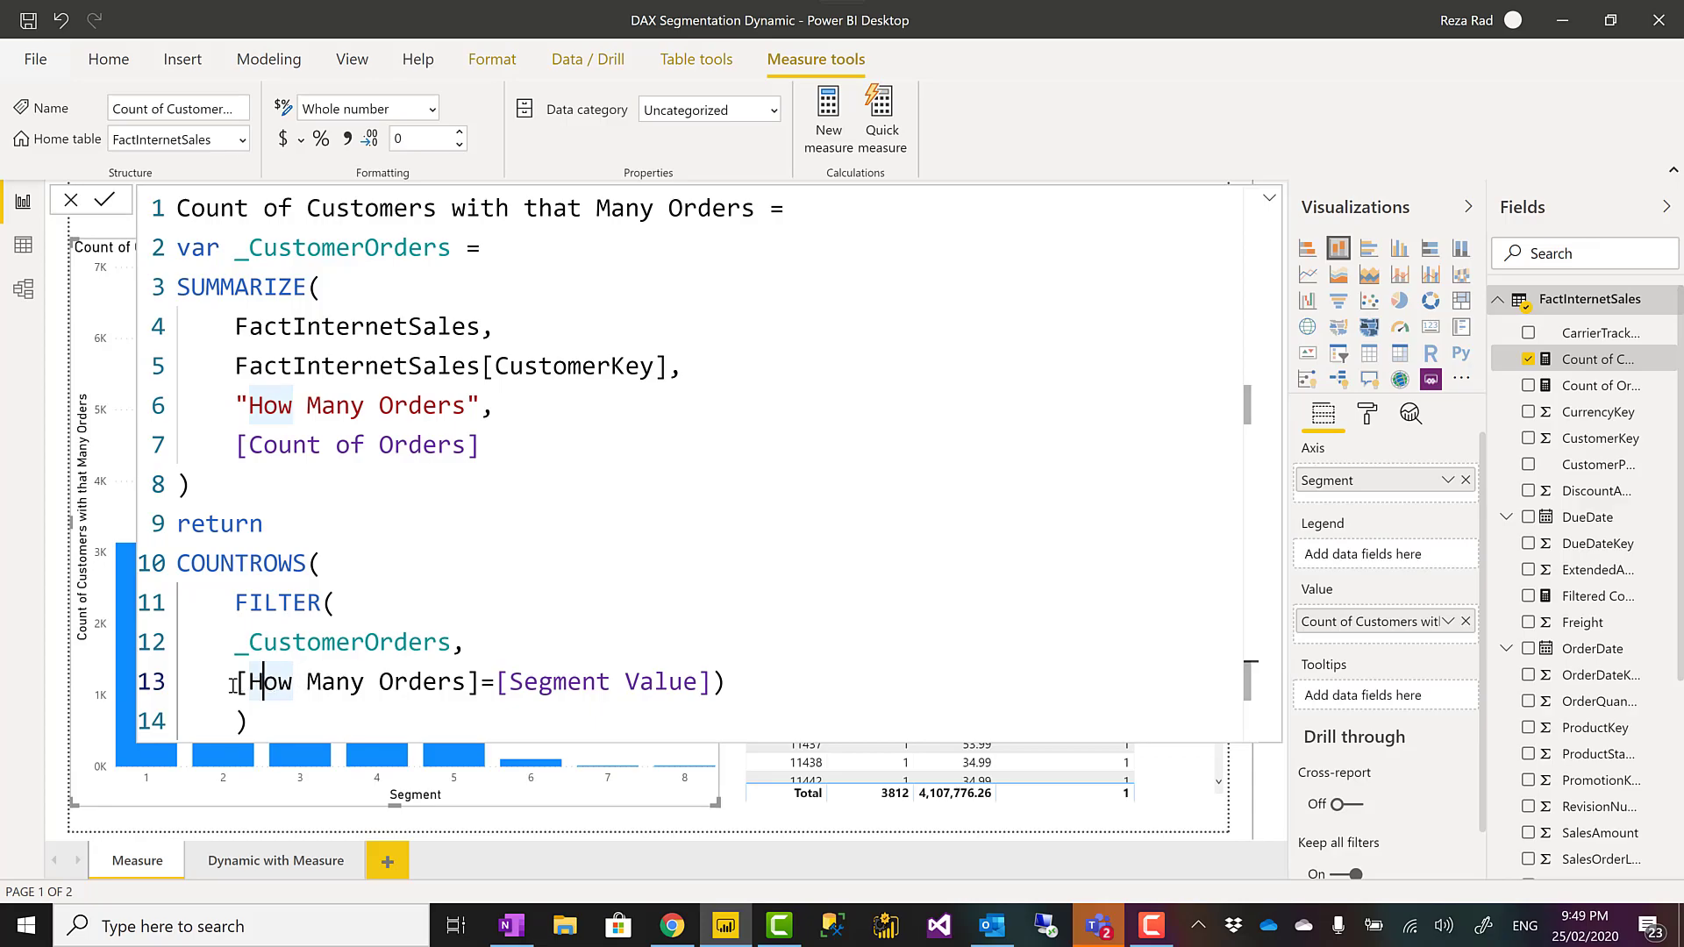
left_click_drag(236, 681, 481, 682)
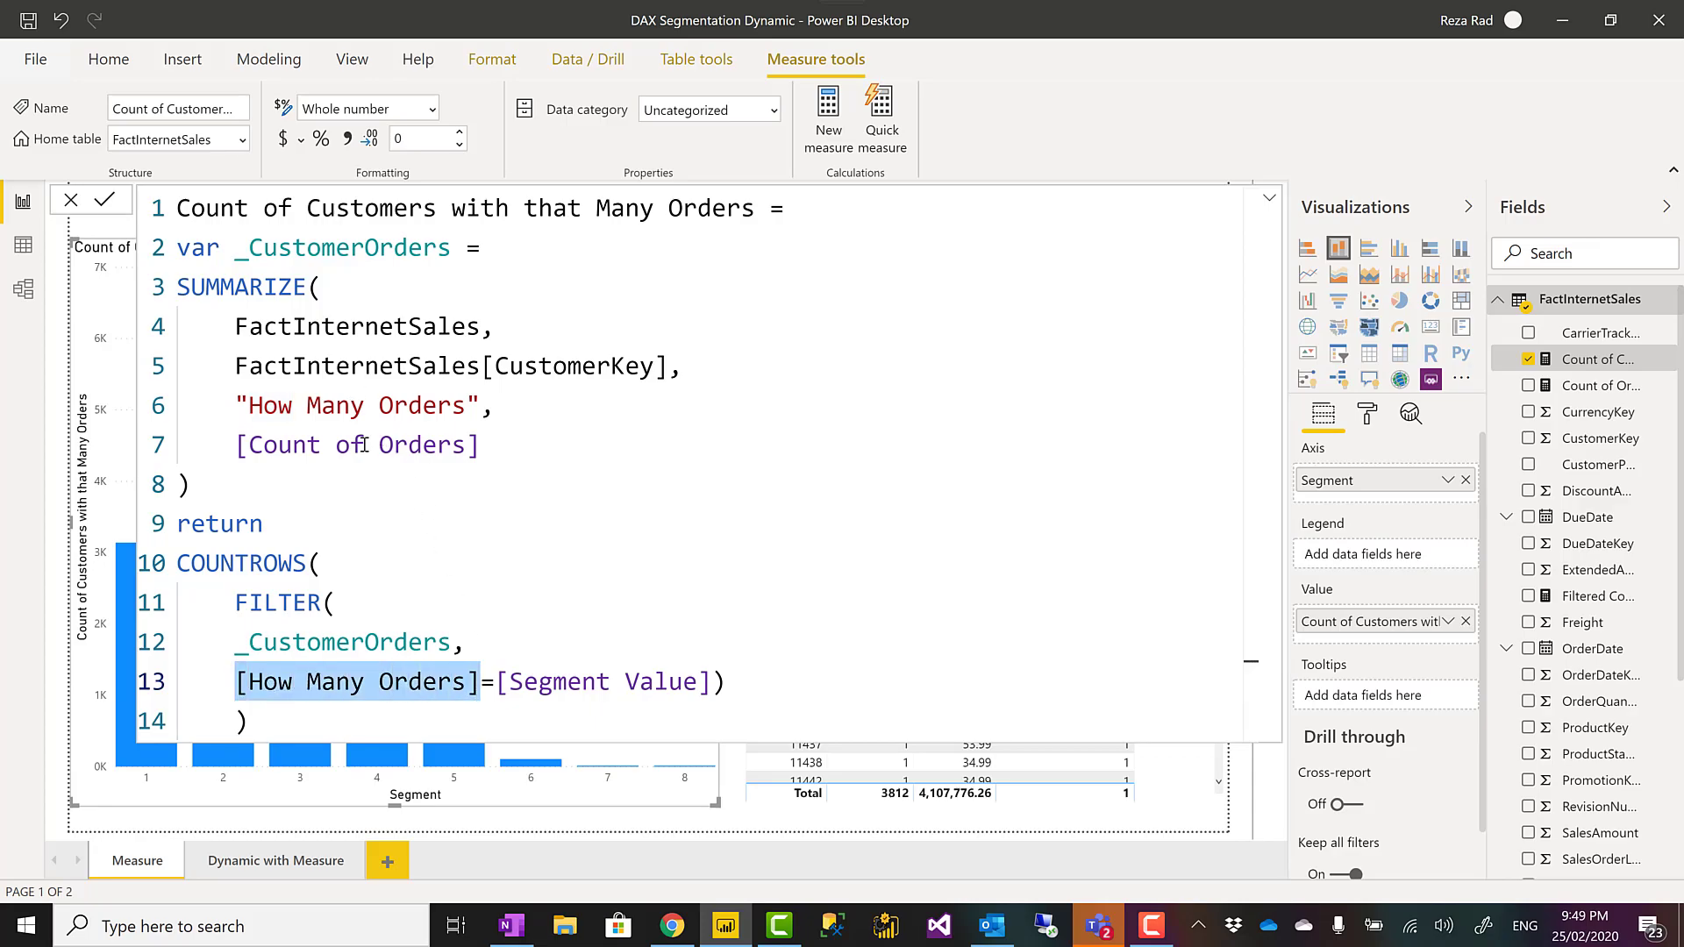
left_click(561, 682)
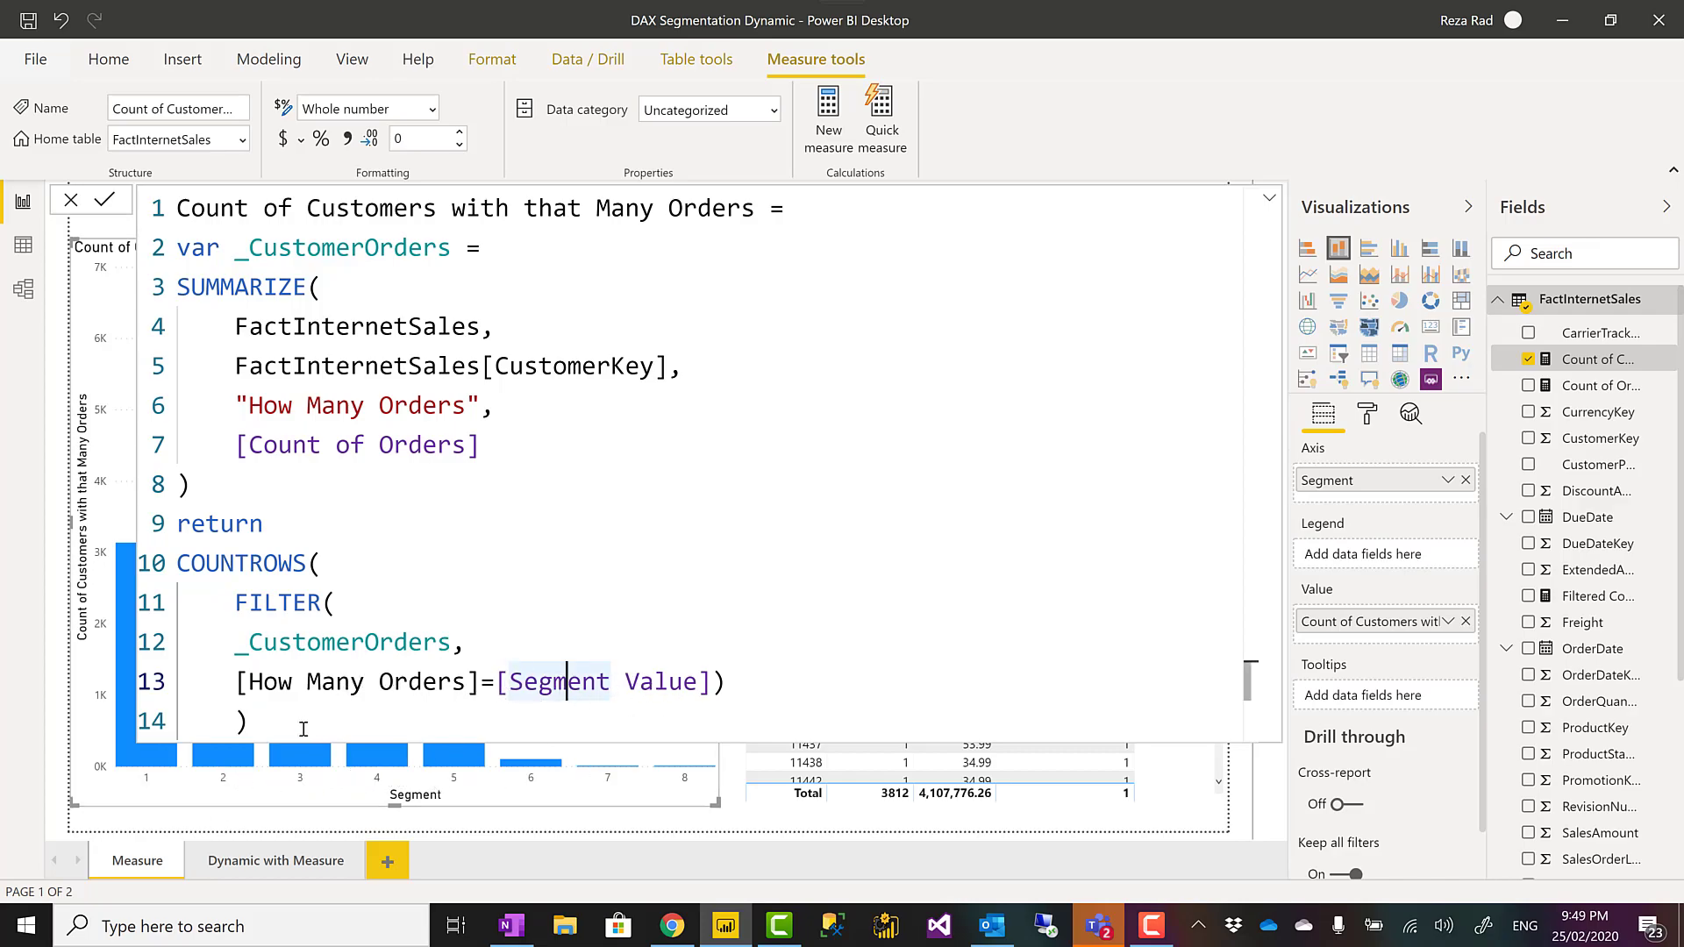
left_click_drag(304, 730, 176, 563)
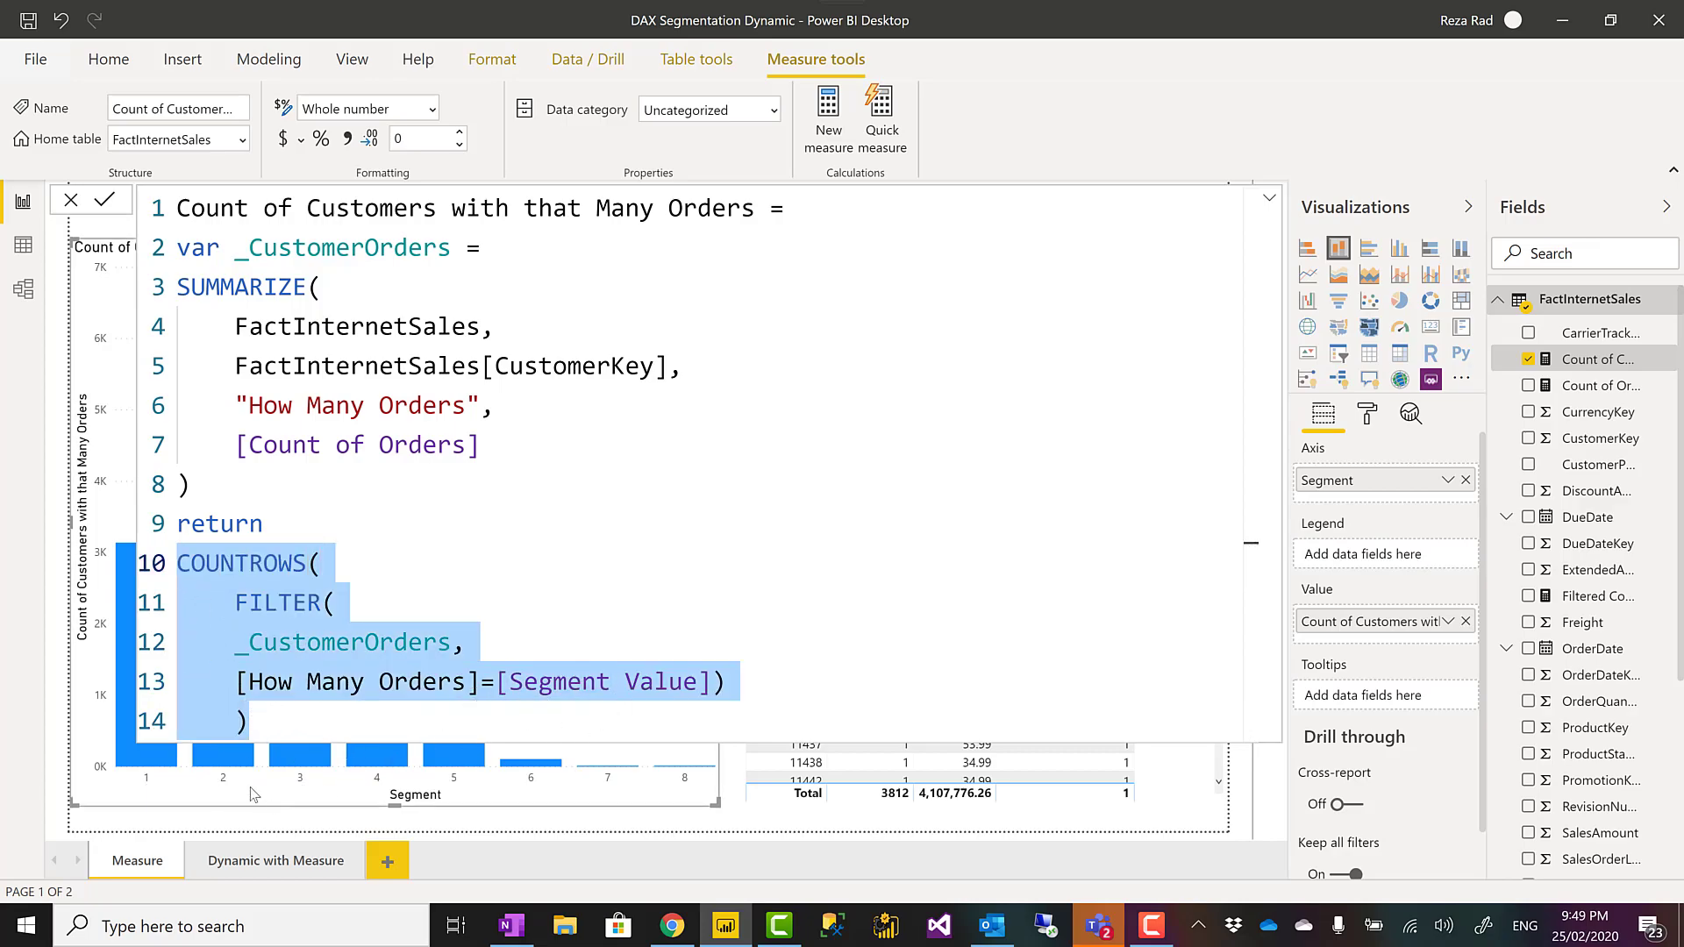
left_click(408, 705)
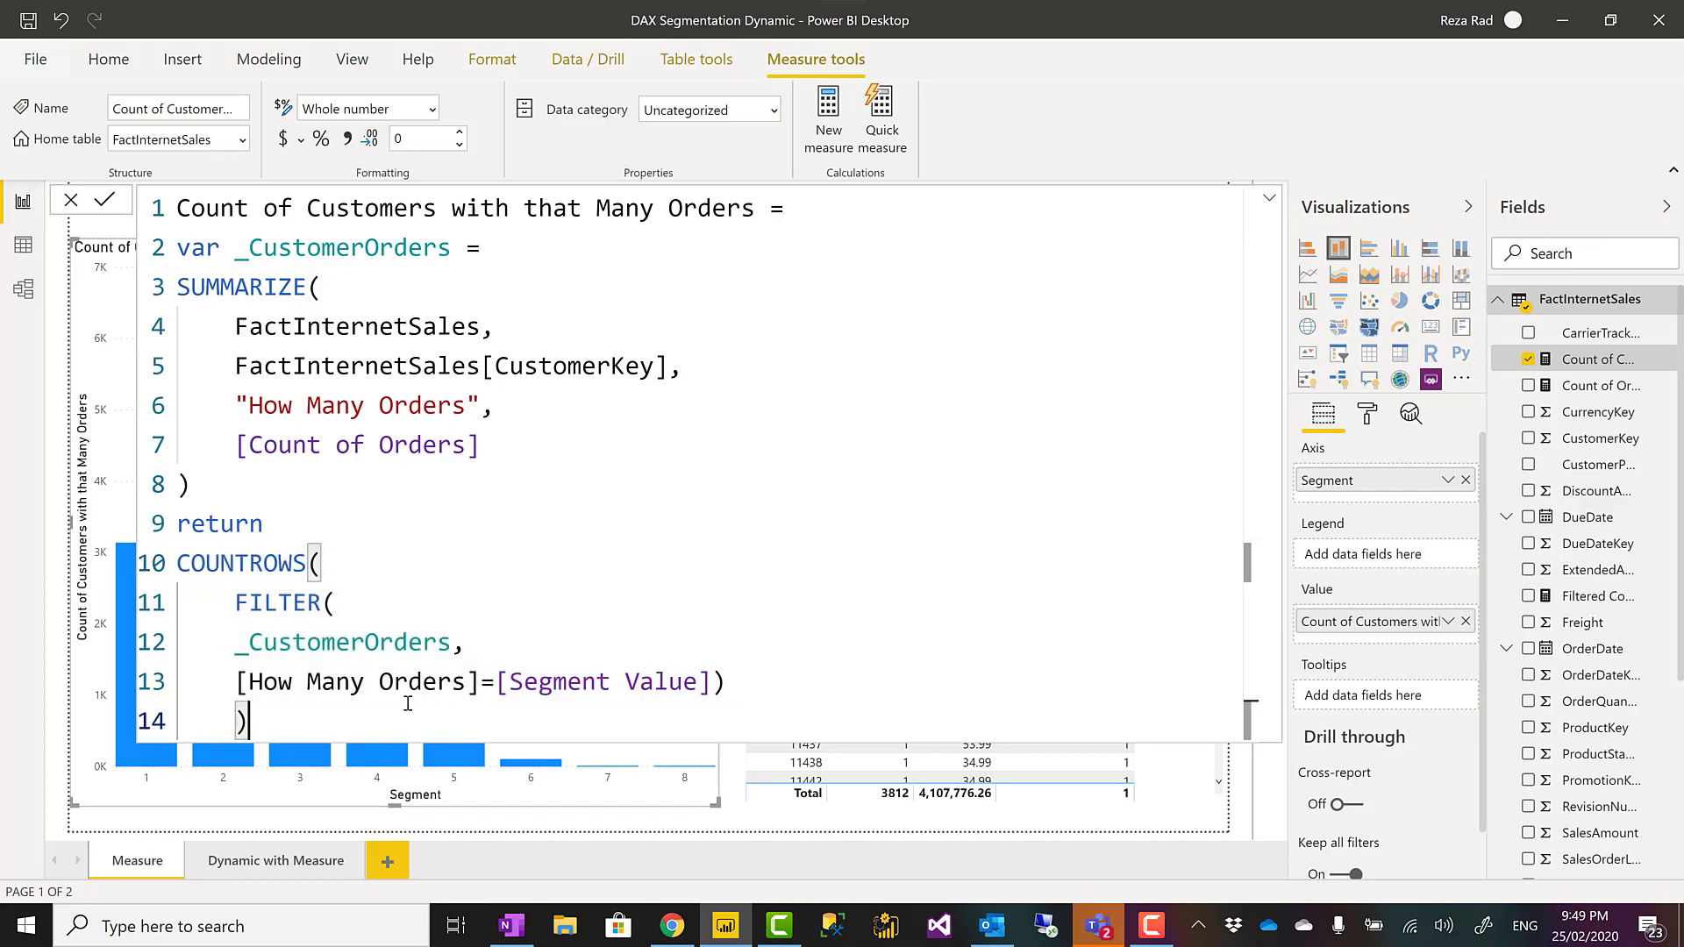
left_click_drag(235, 681, 711, 681)
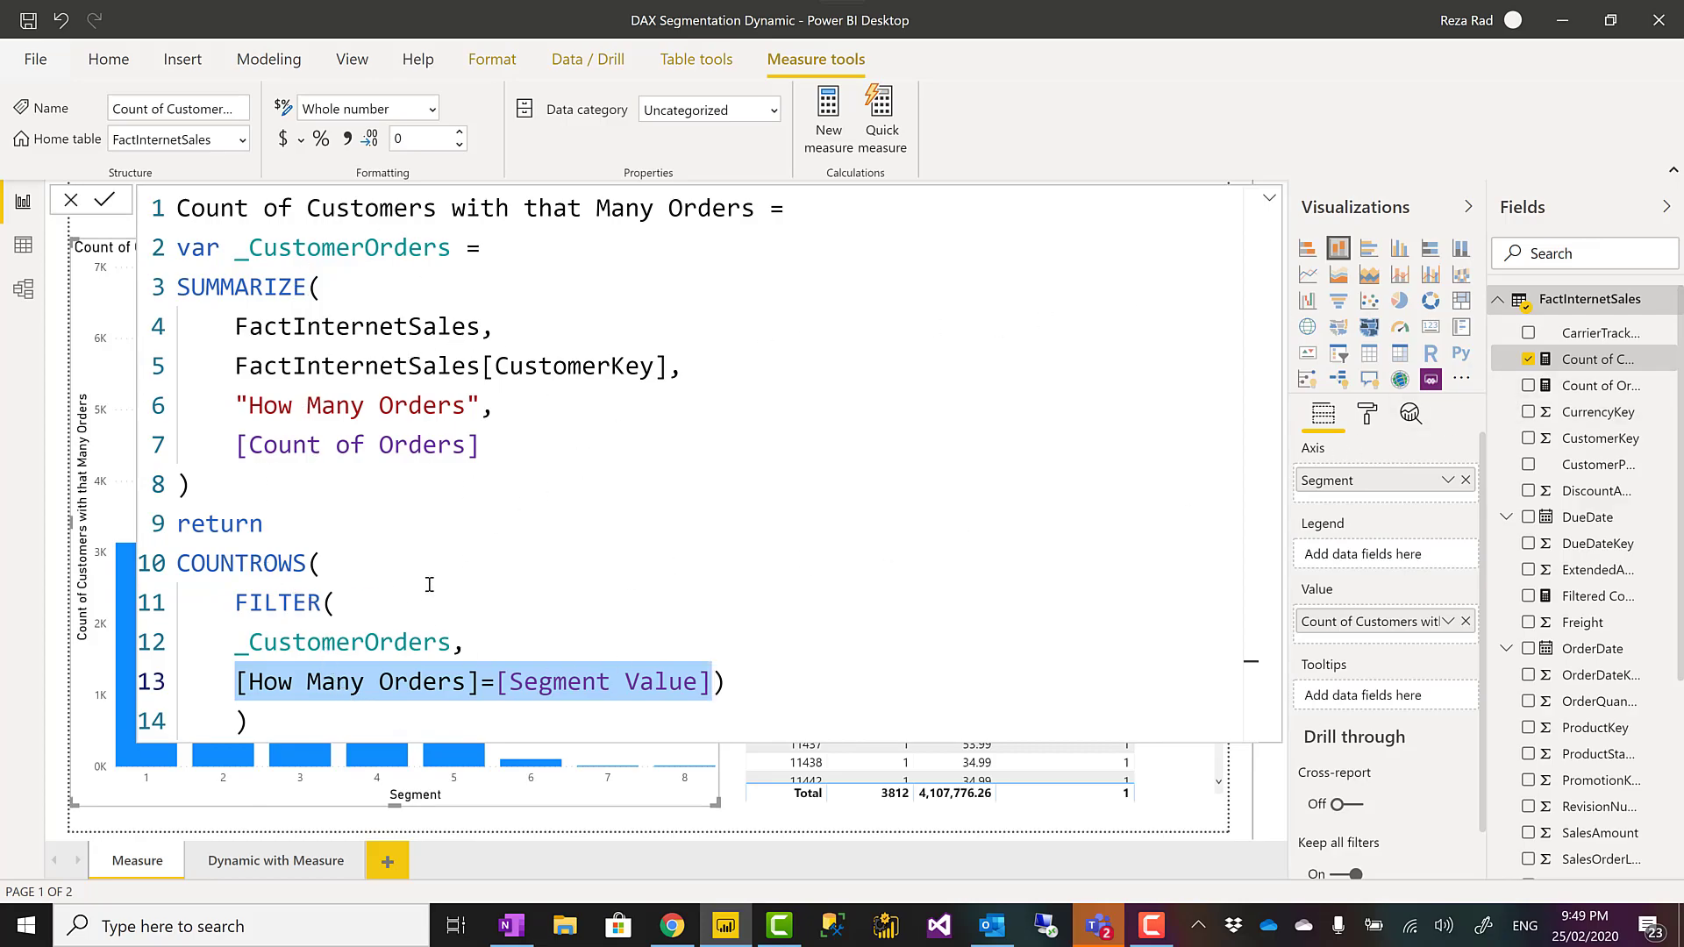
left_click(298, 727)
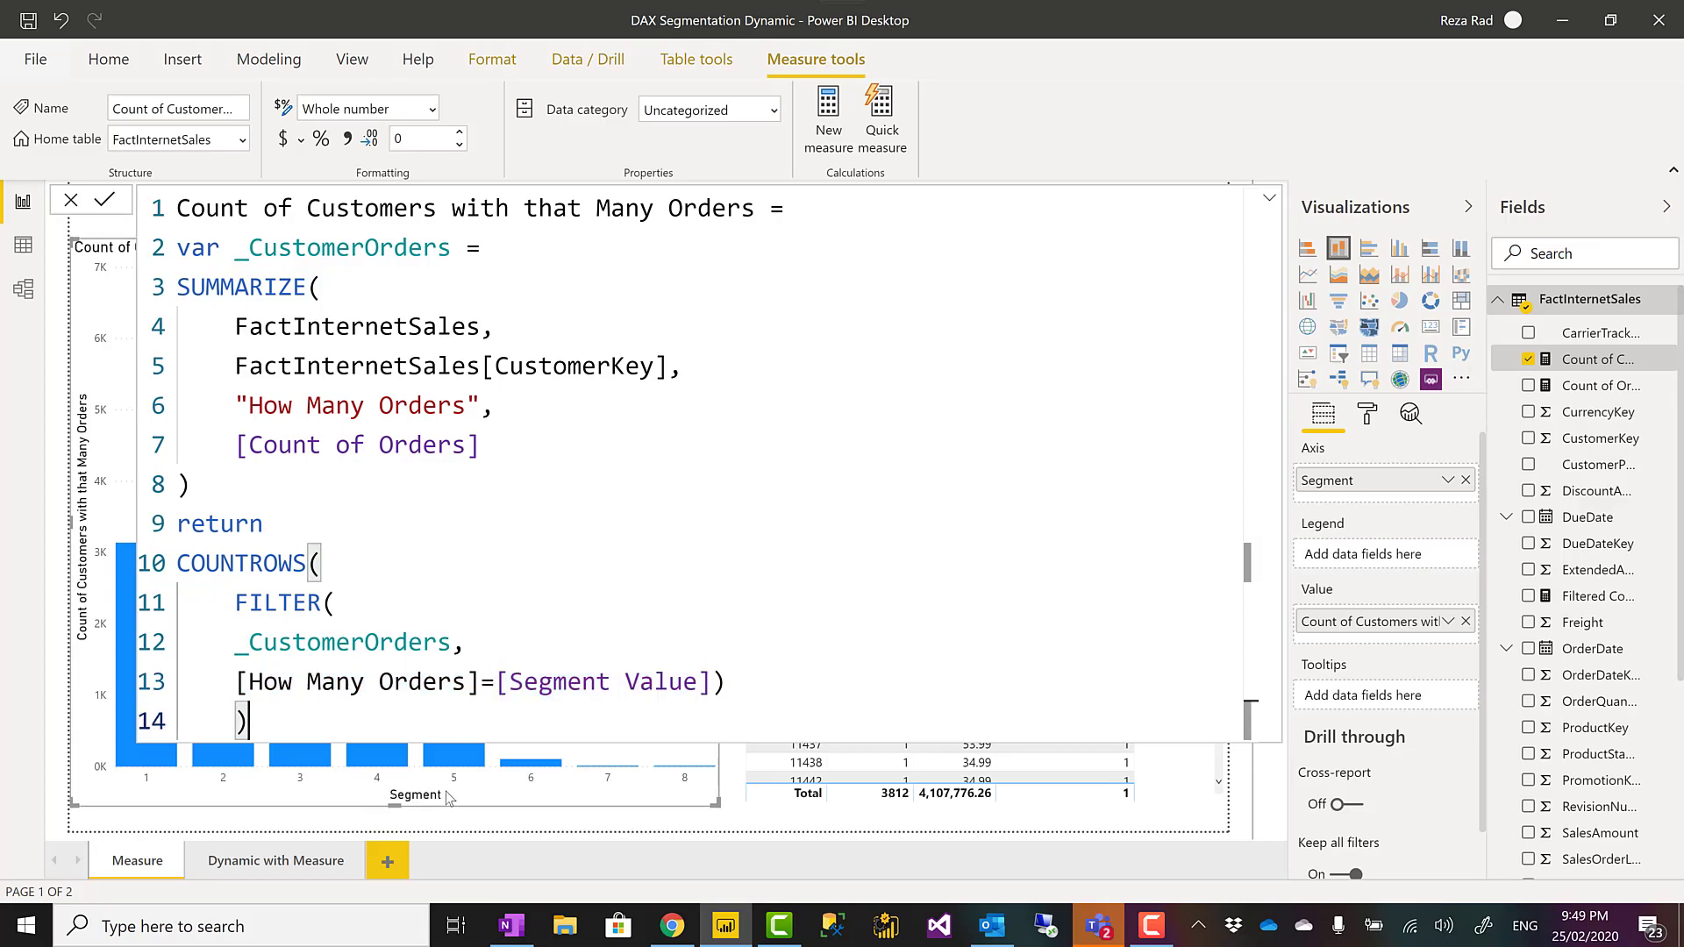
Step: Select the detail table and display the Filtered Count of Orders formula, if([Count of Orders]=[Segment Value],[Count of Orders])
left_click(1269, 198)
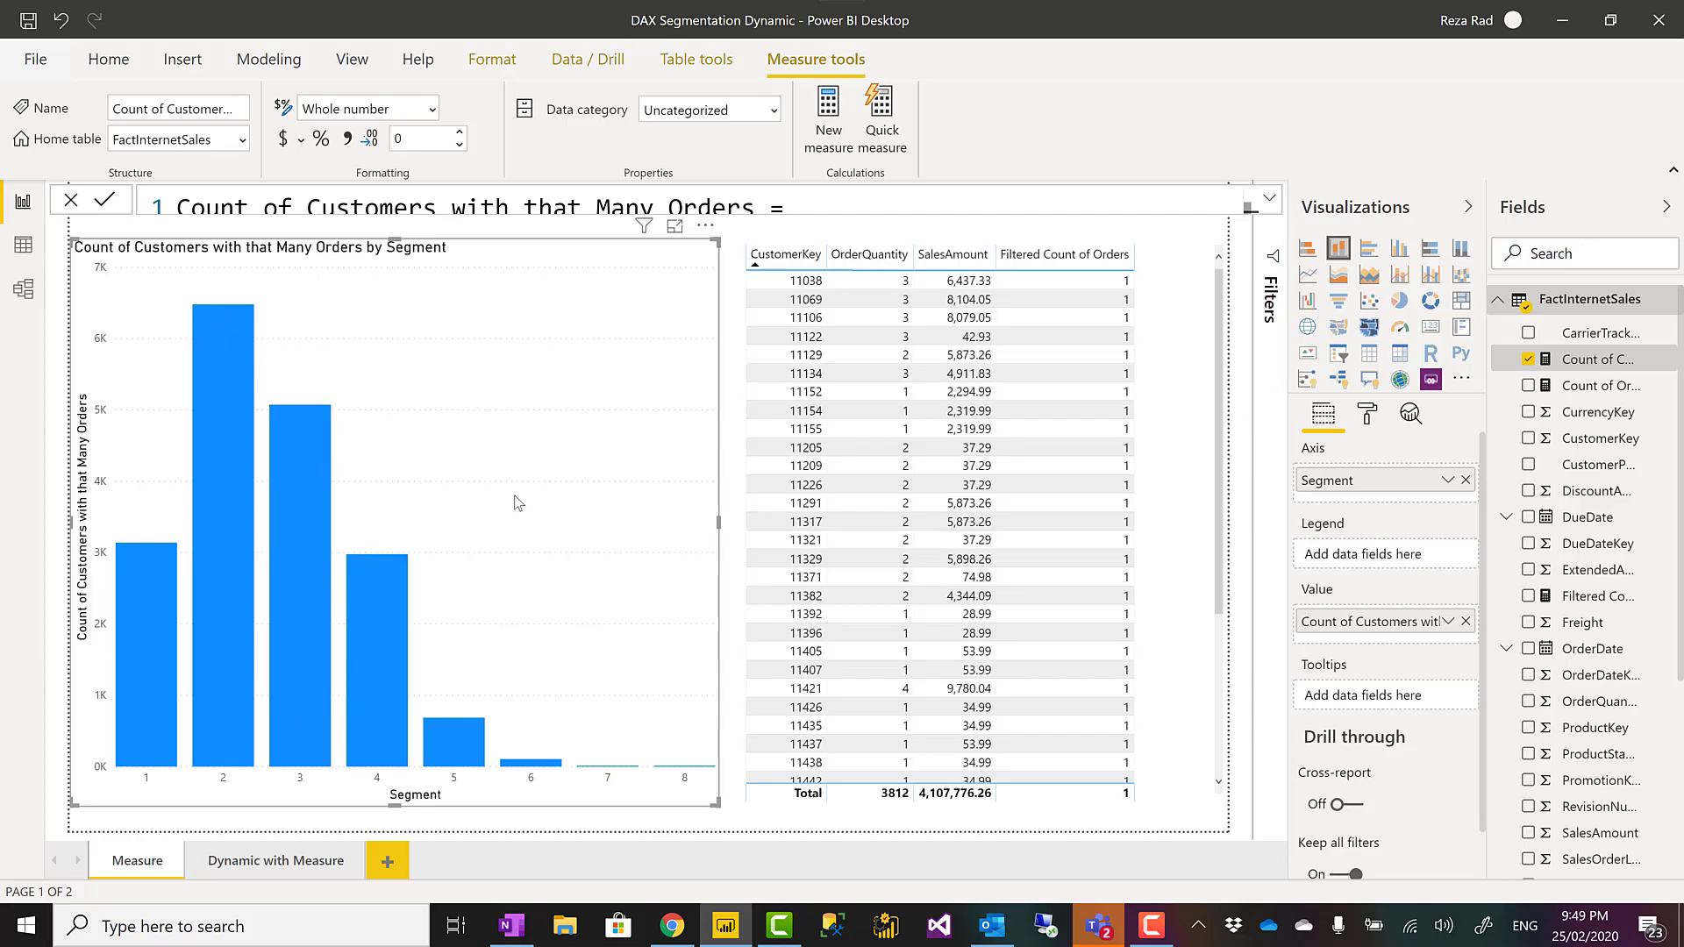
left_click(1169, 400)
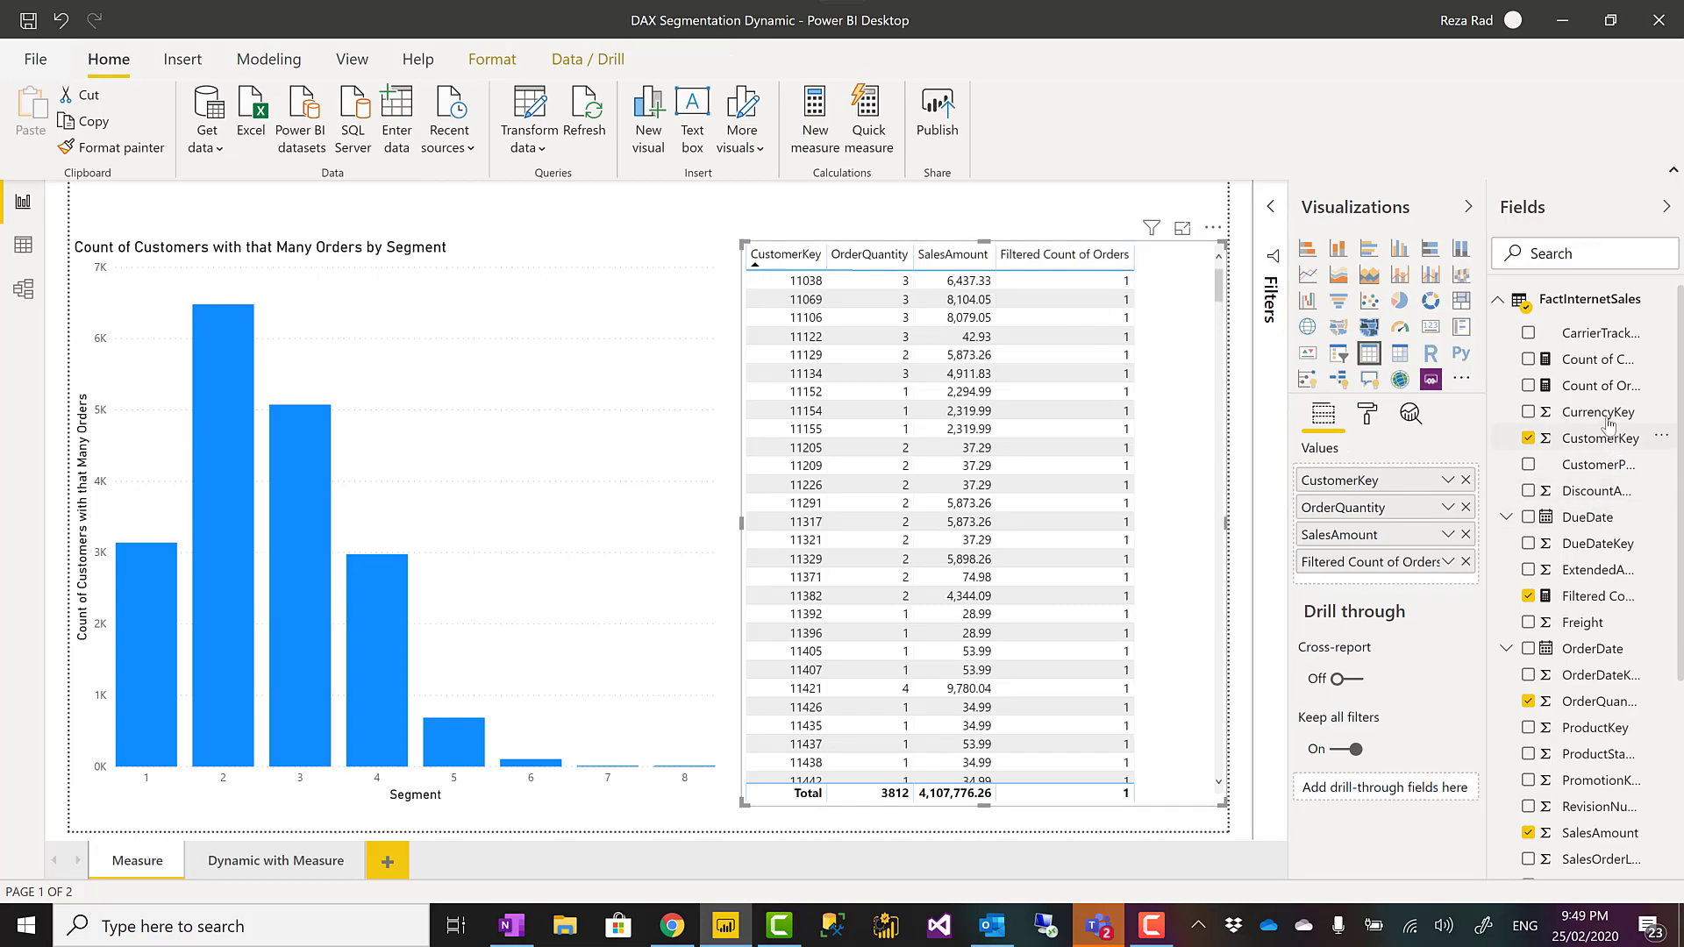
left_click(1590, 598)
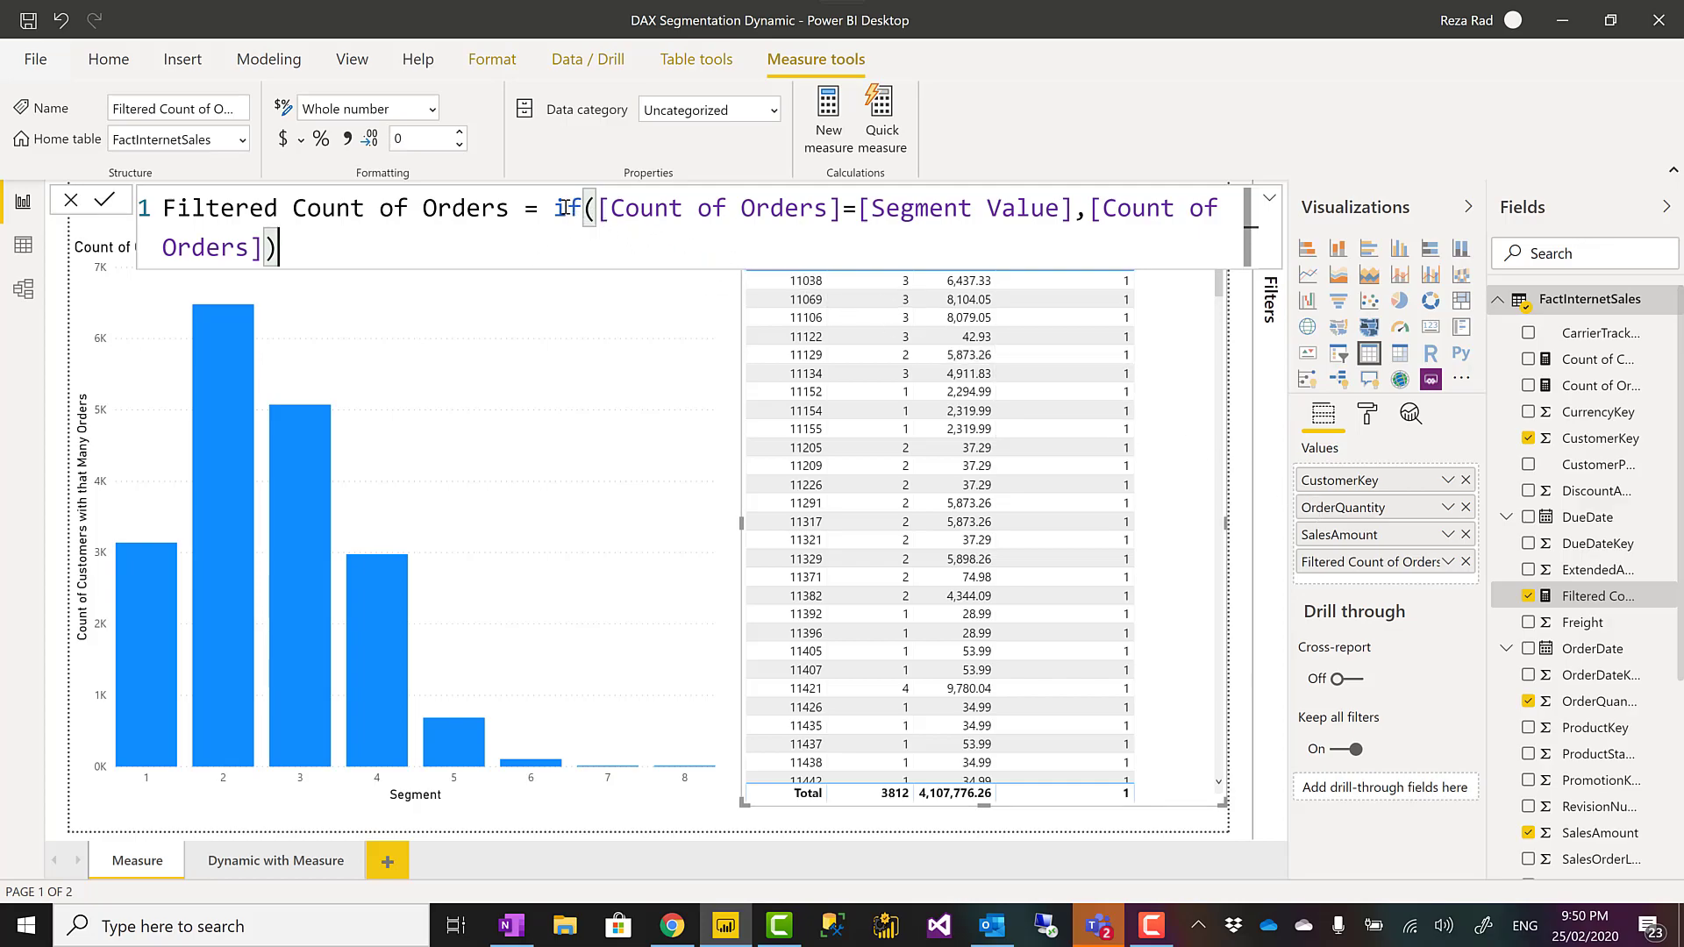
left_click_drag(555, 208, 605, 250)
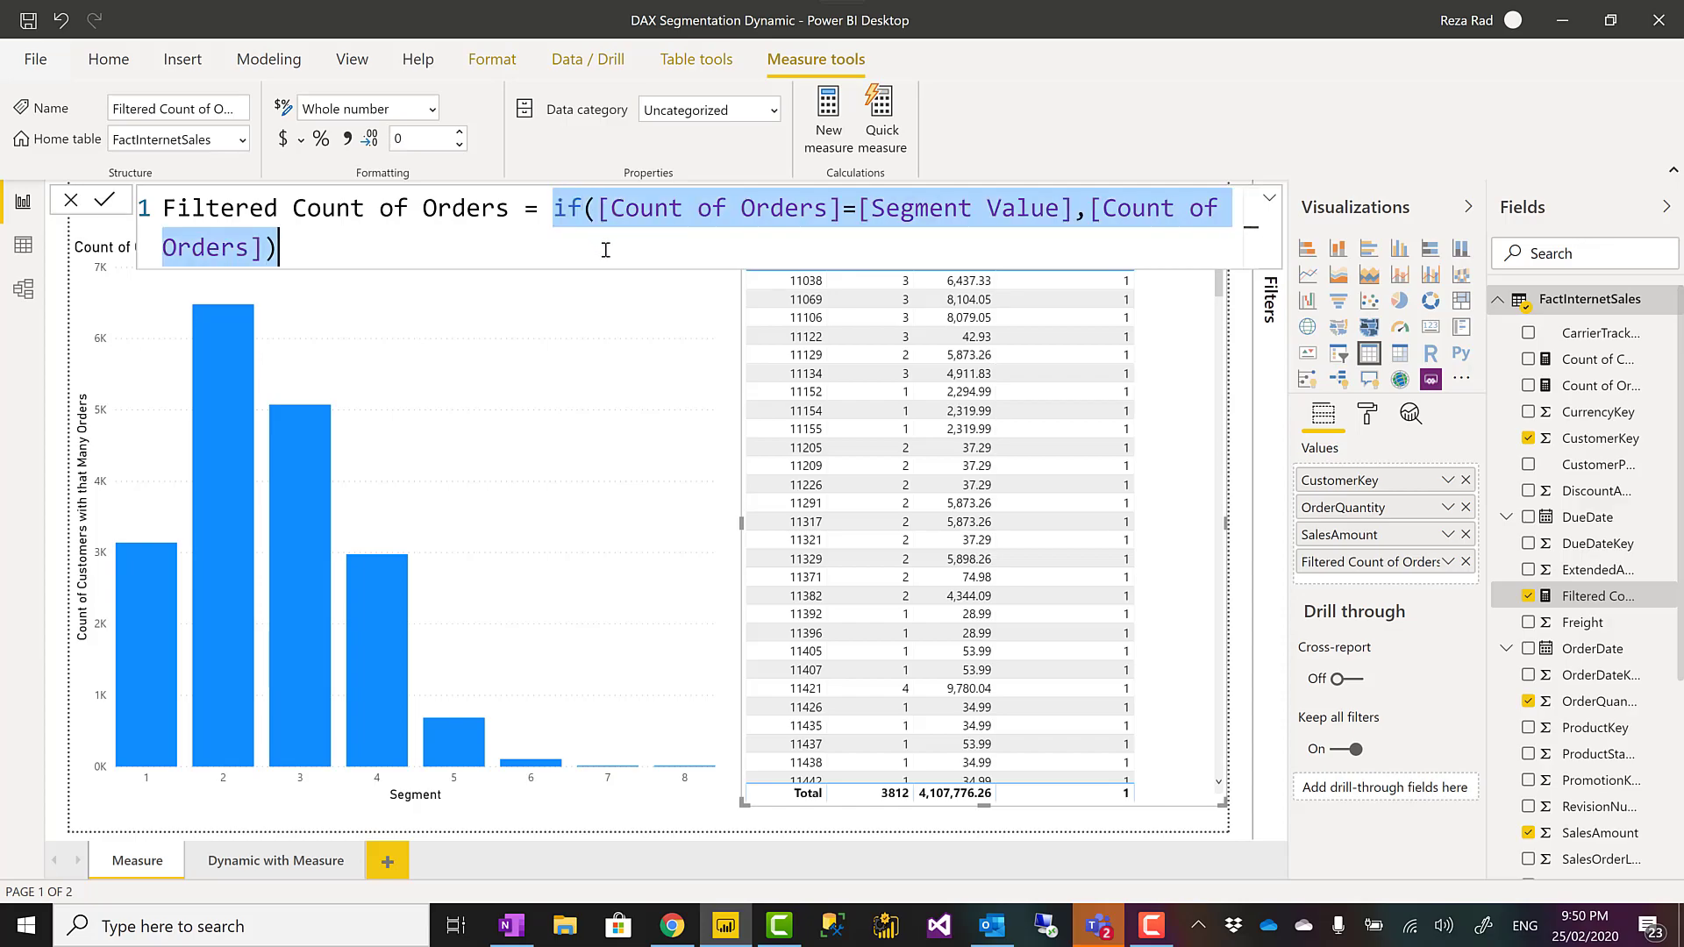
left_click(621, 252)
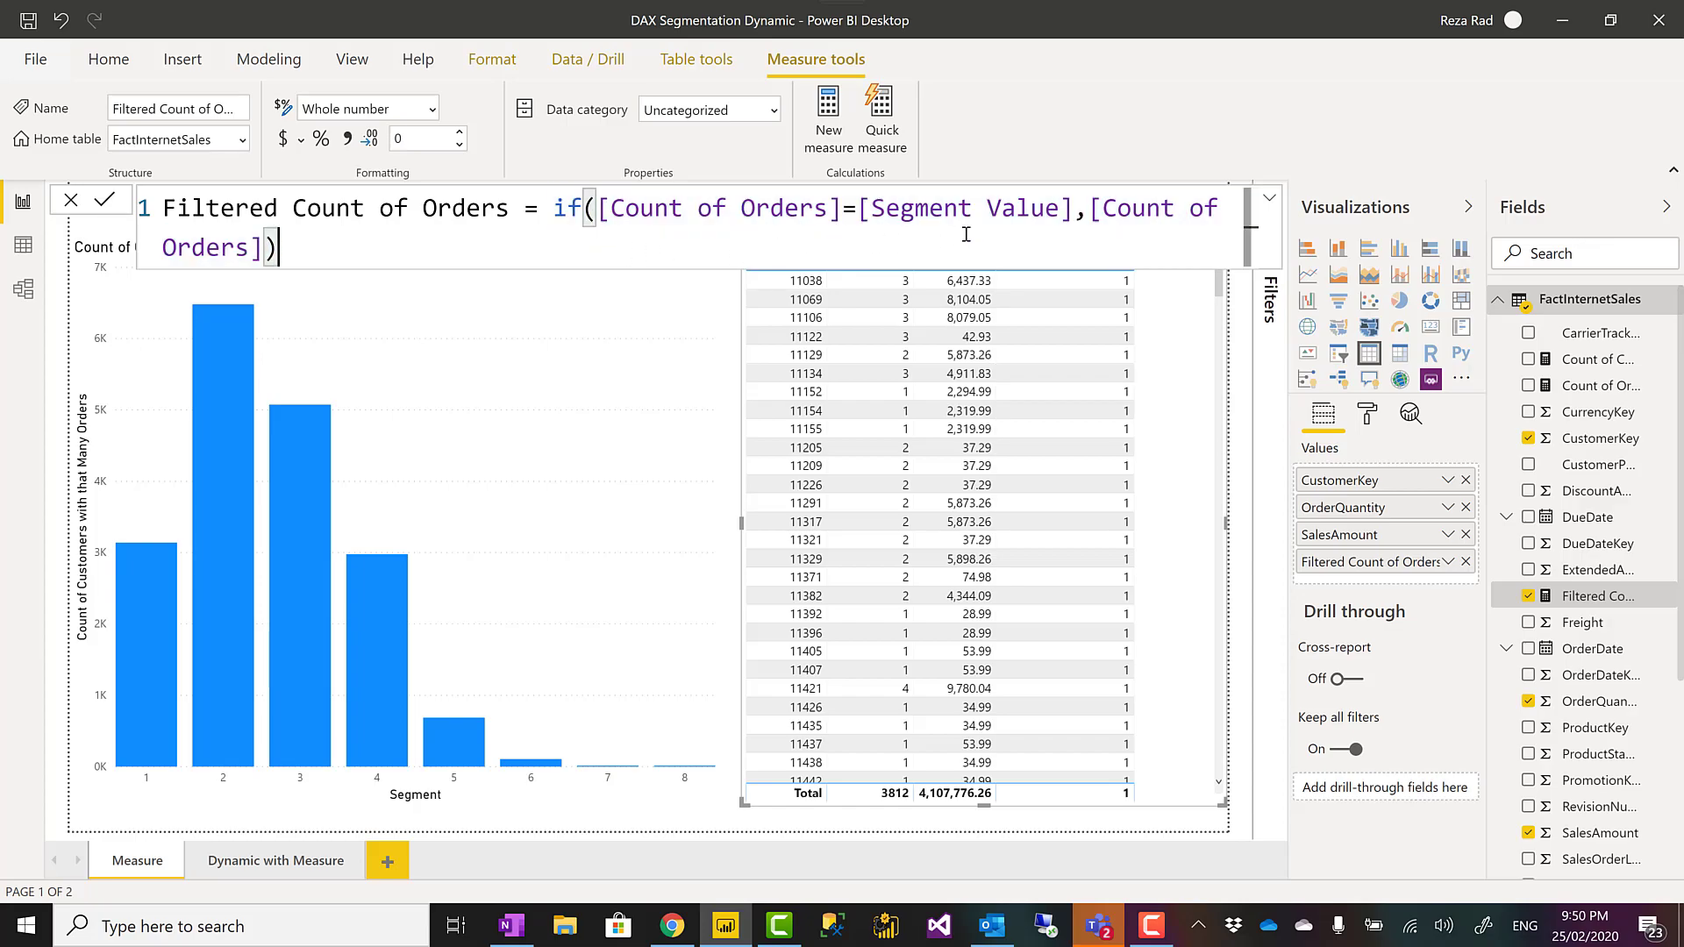
left_click(1072, 211)
left_click_drag(1072, 211, 599, 210)
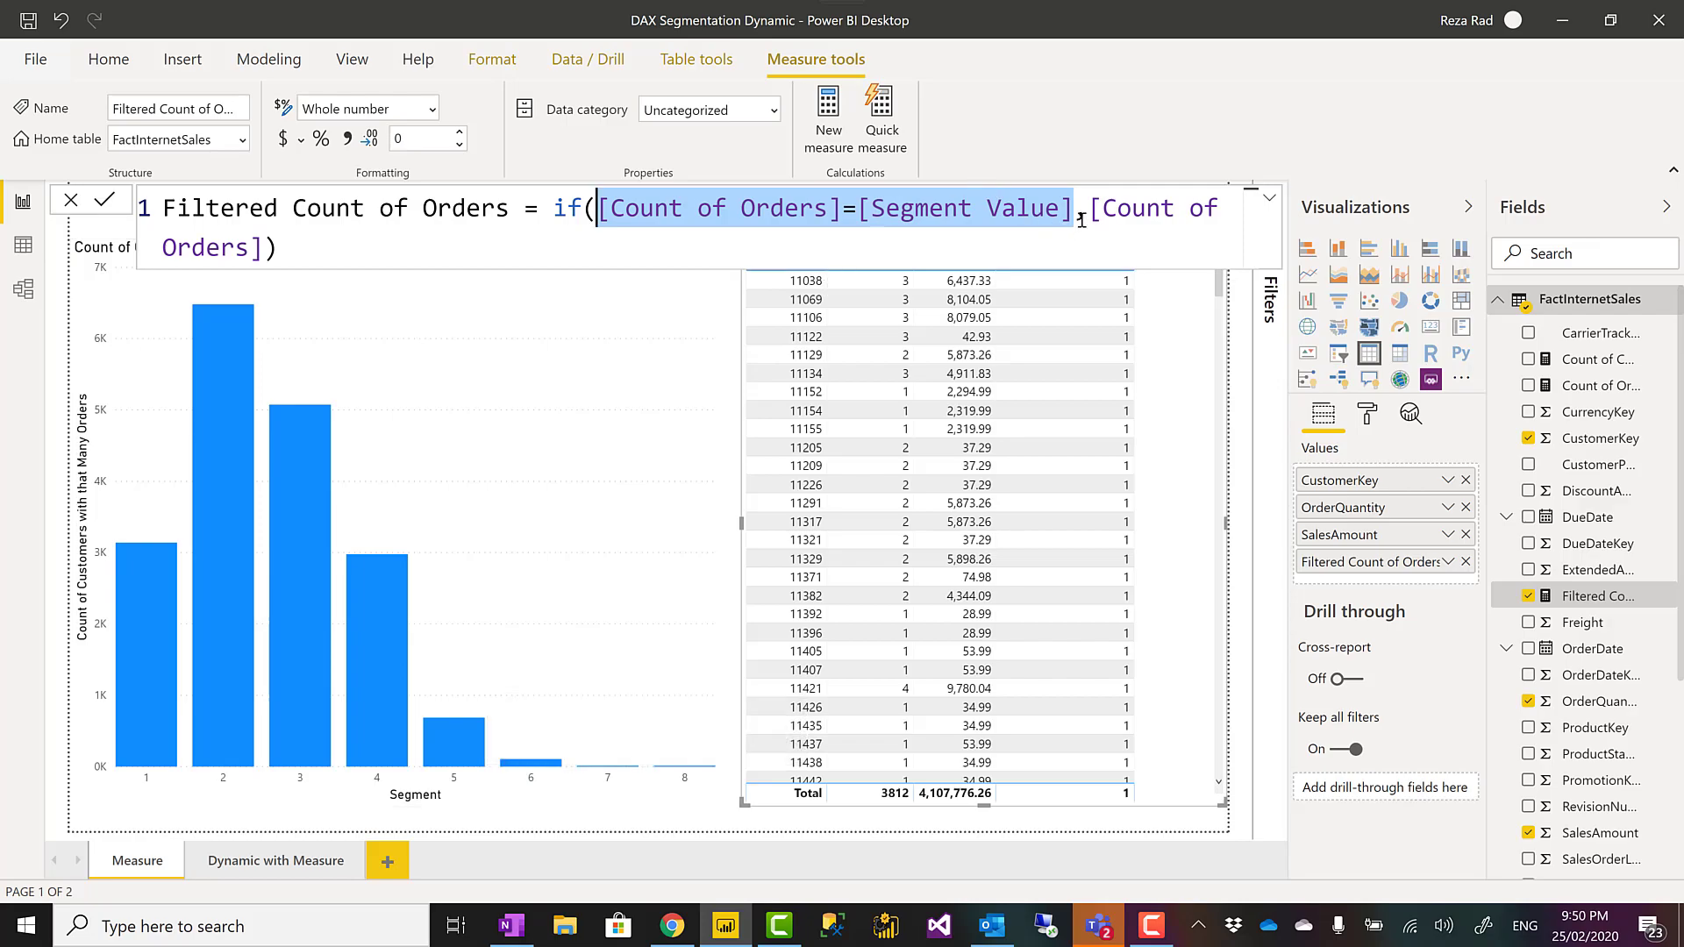
left_click(711, 237)
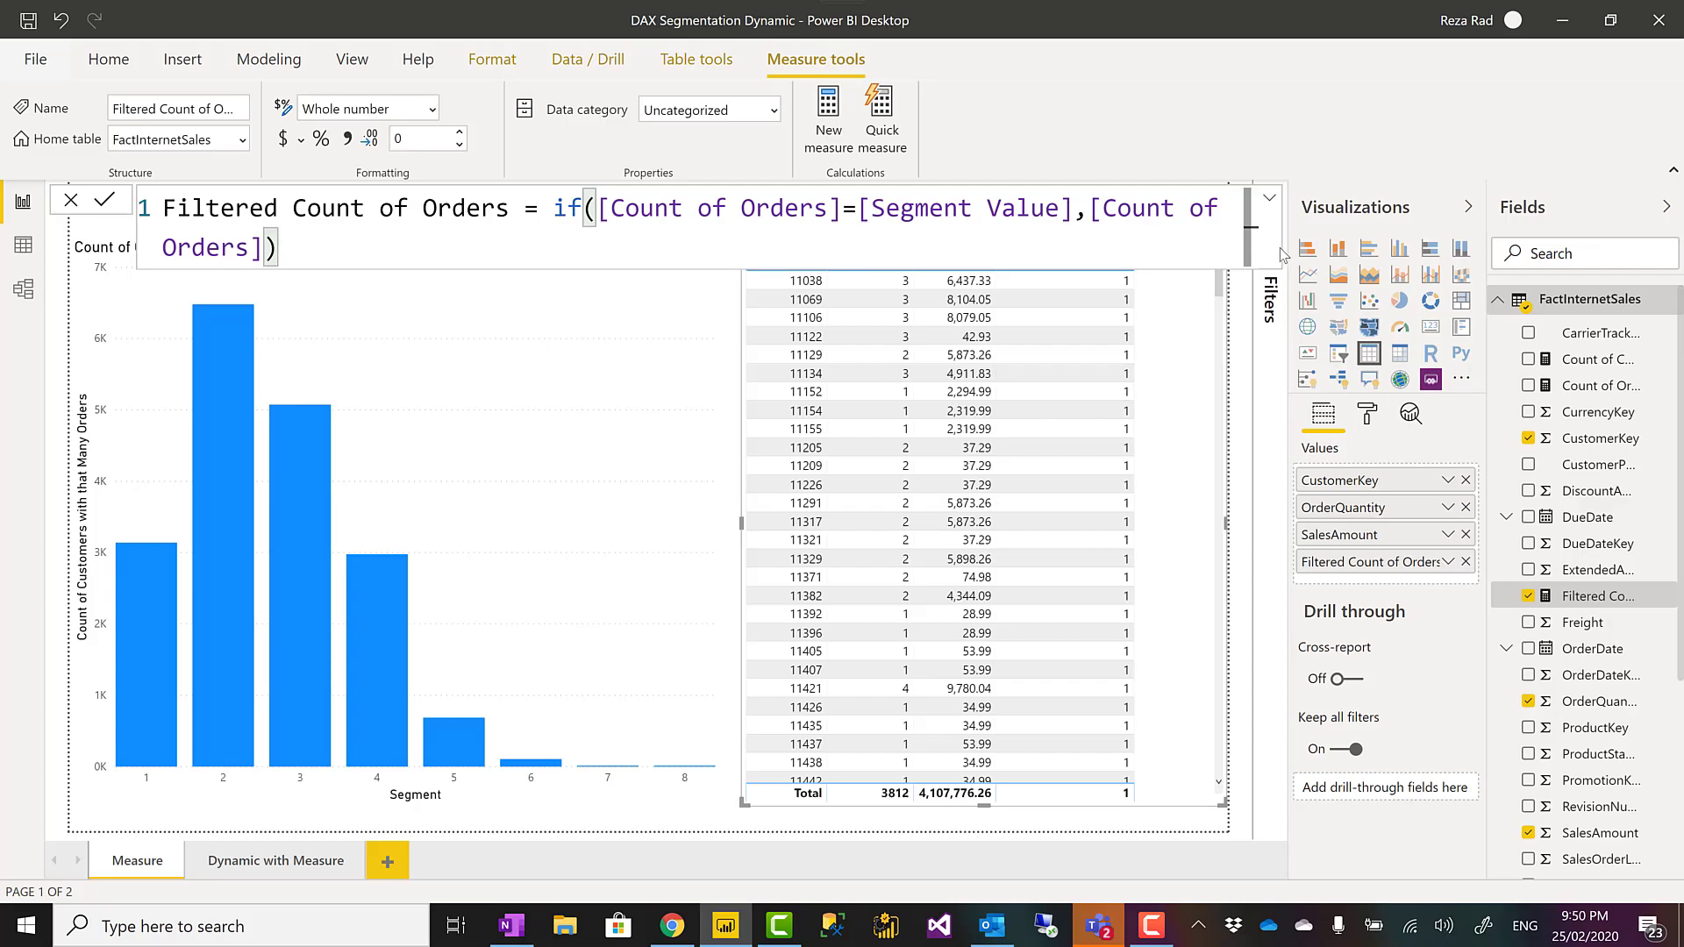
Step: Select the detail table and review its Filtered Count of Orders filter in the Filters pane
left_click(702, 438)
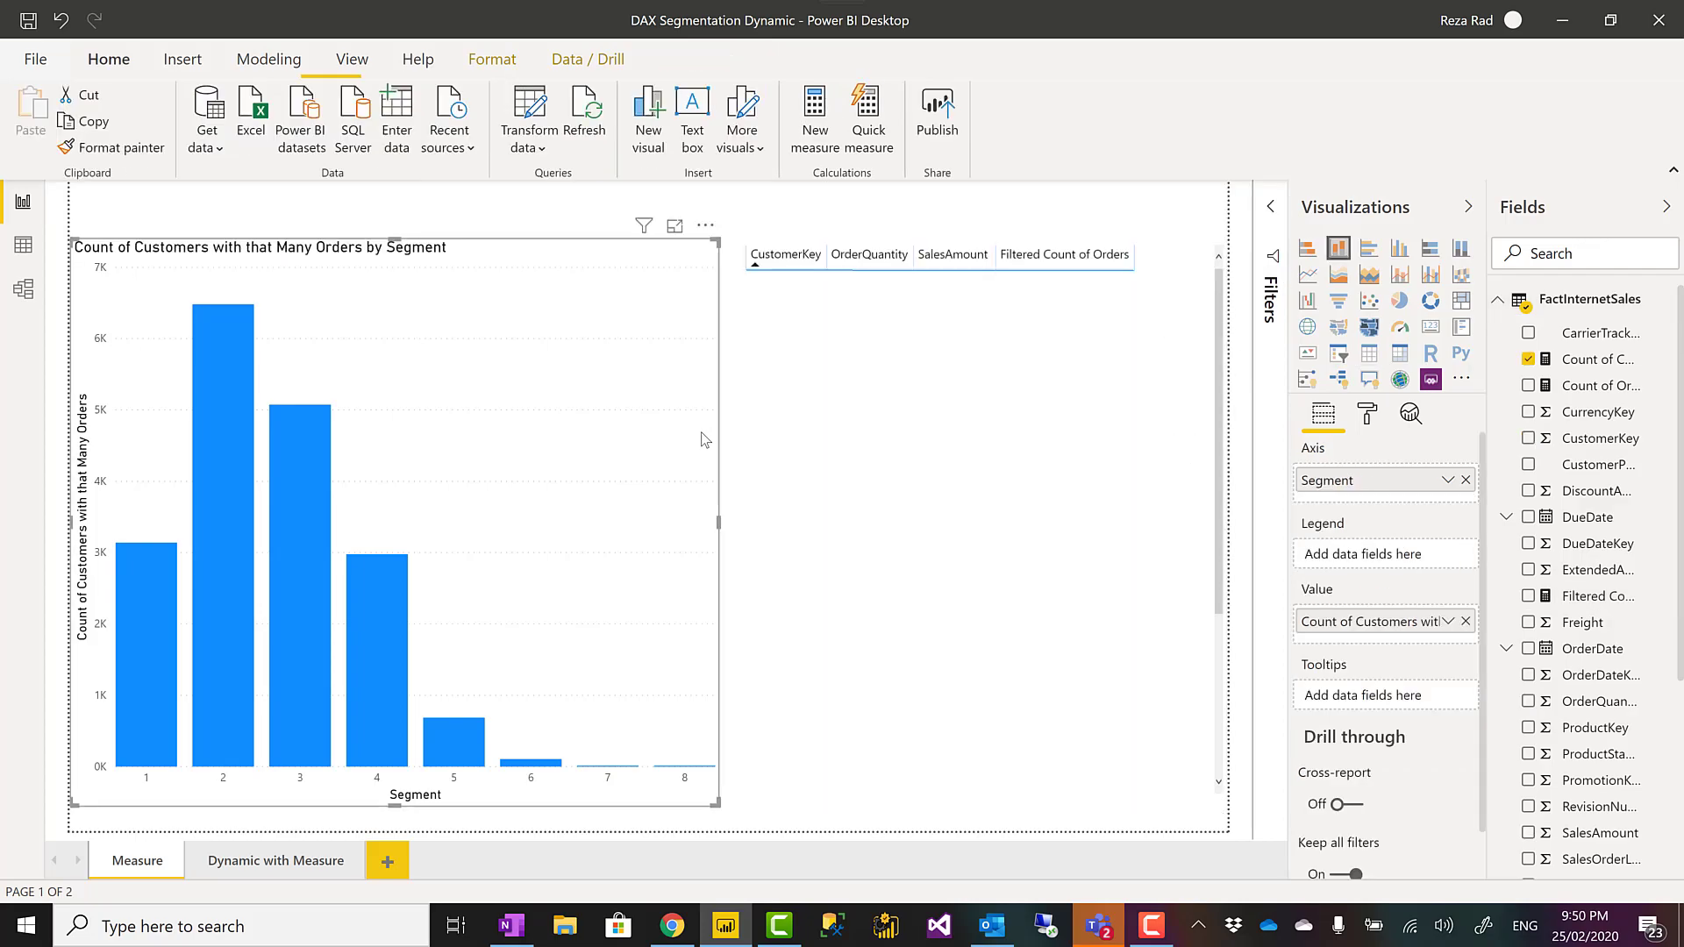
left_click(1219, 386)
left_click(1272, 211)
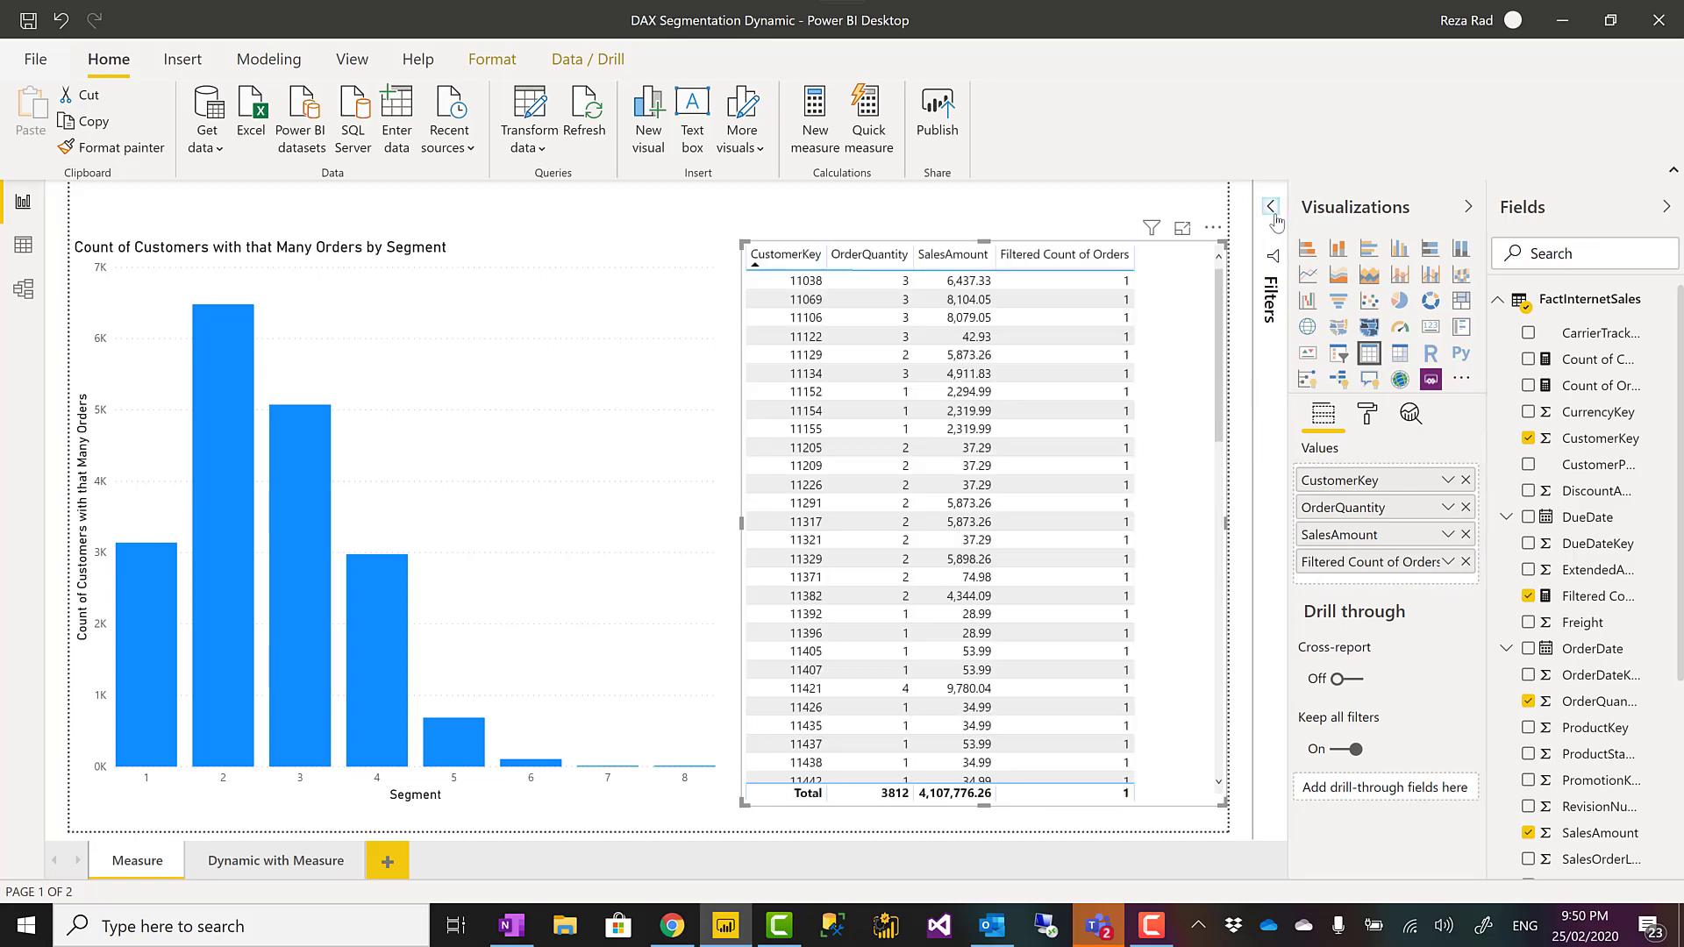
mouse_move(1176, 545)
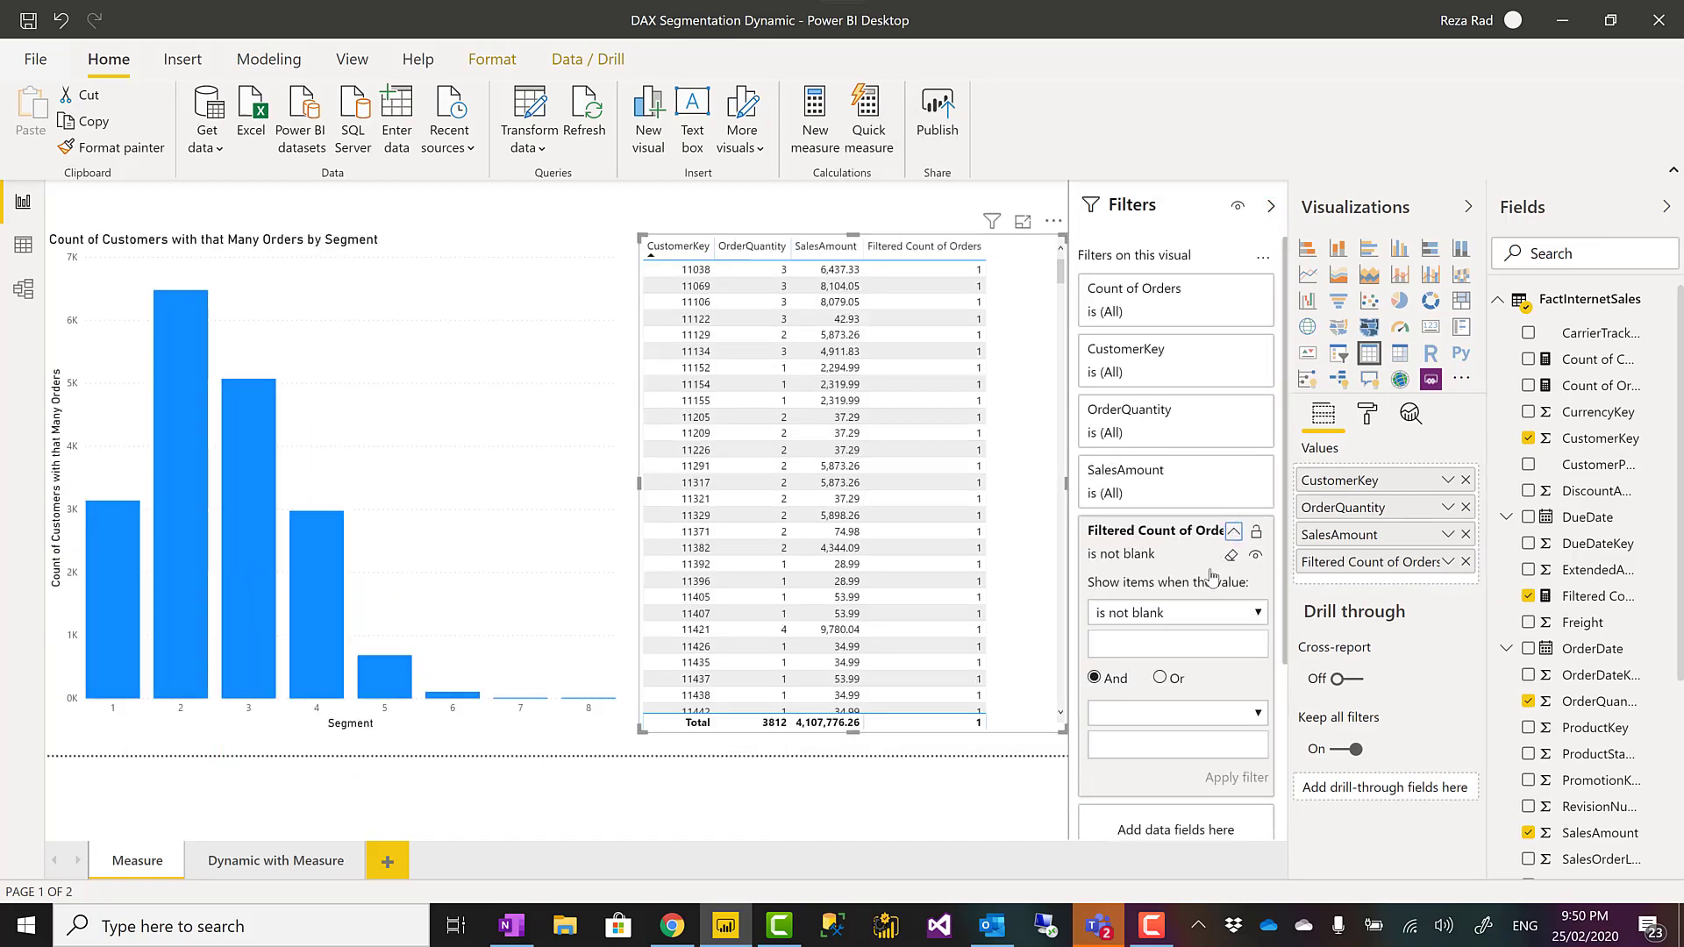
left_click(1234, 533)
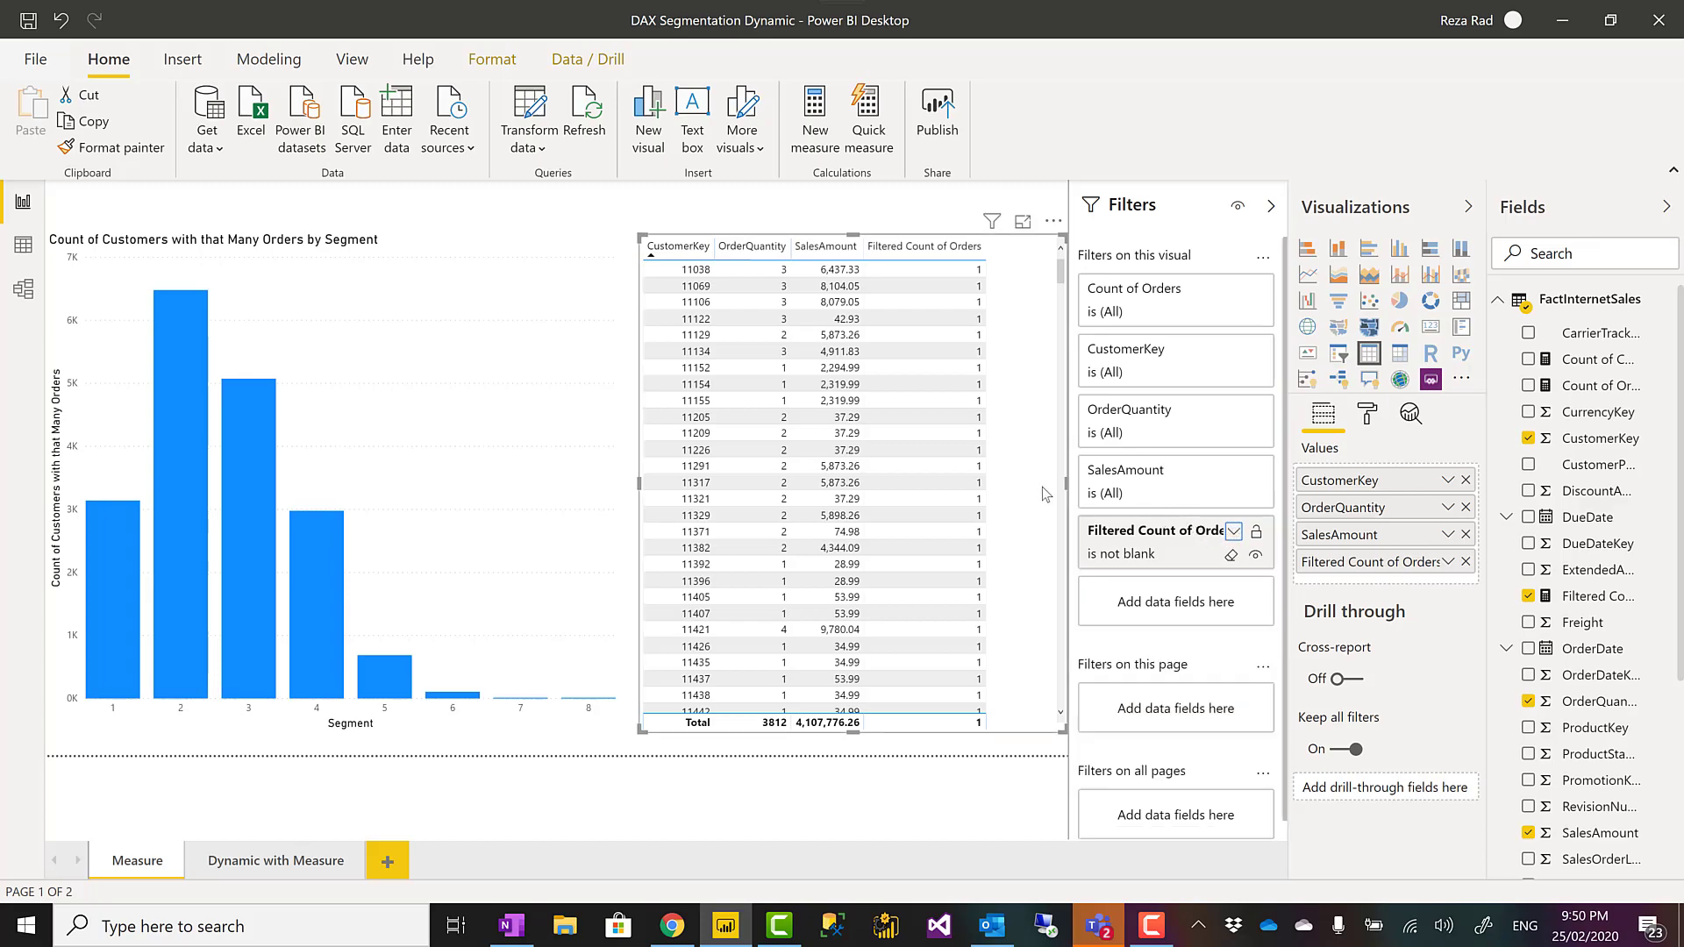
Step: Cross-filter the table by segments 6, 5, then 4, totalling 15908 orders and 7,532,536.89 sales
left_click(455, 695)
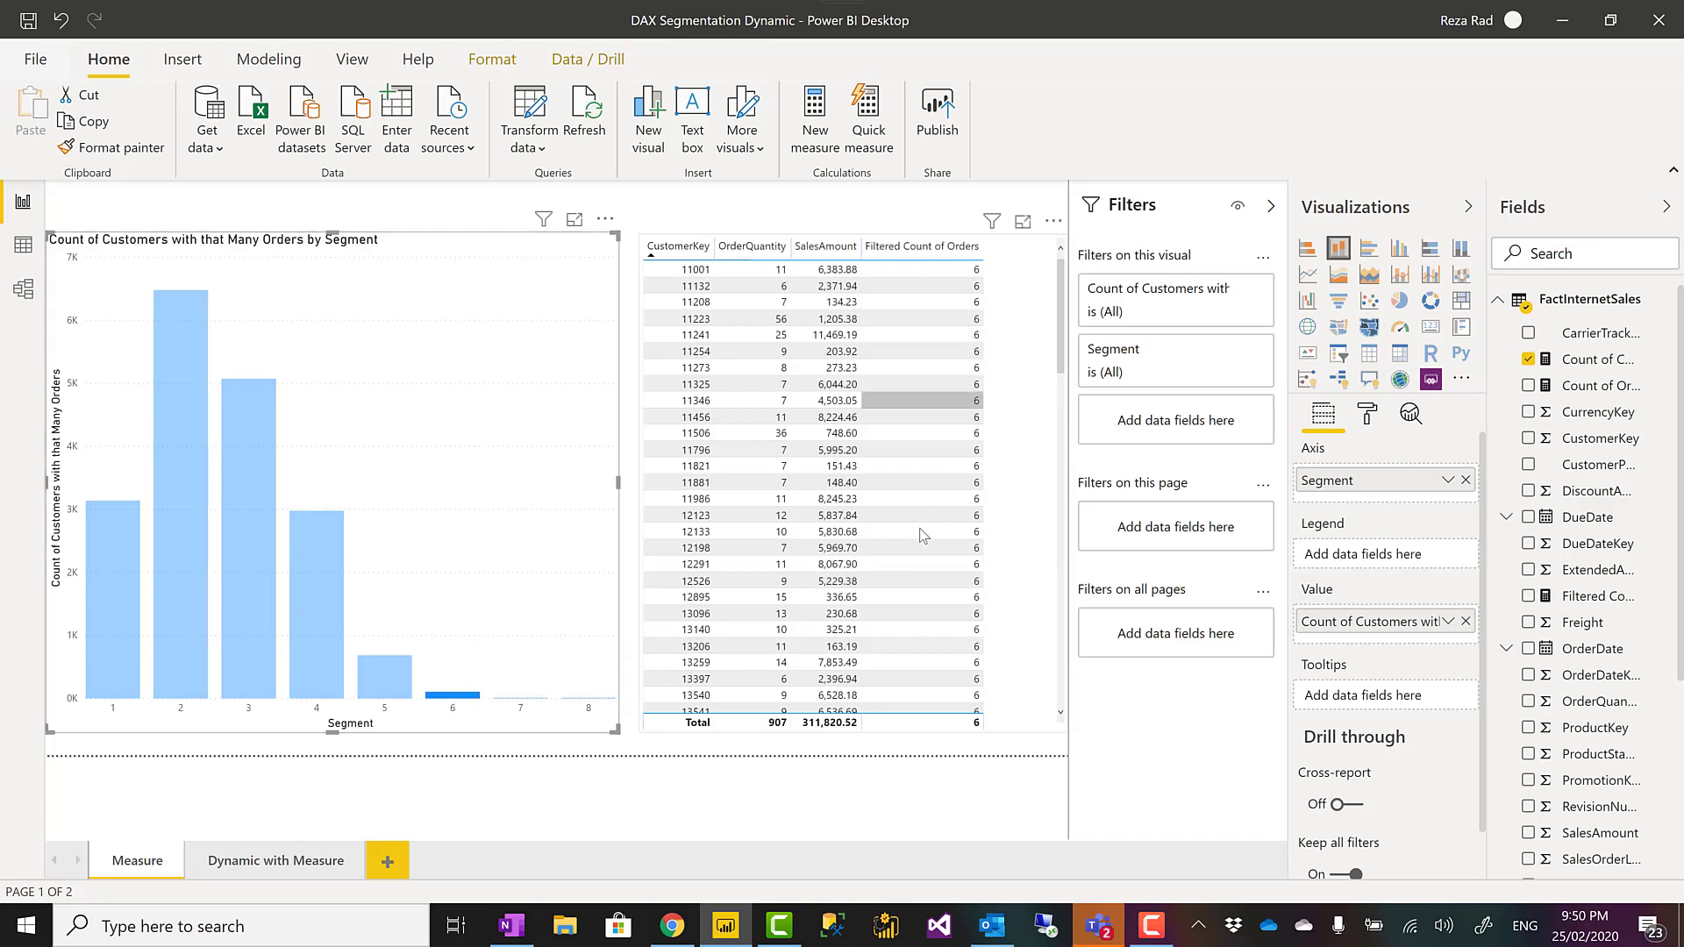
left_click(383, 680)
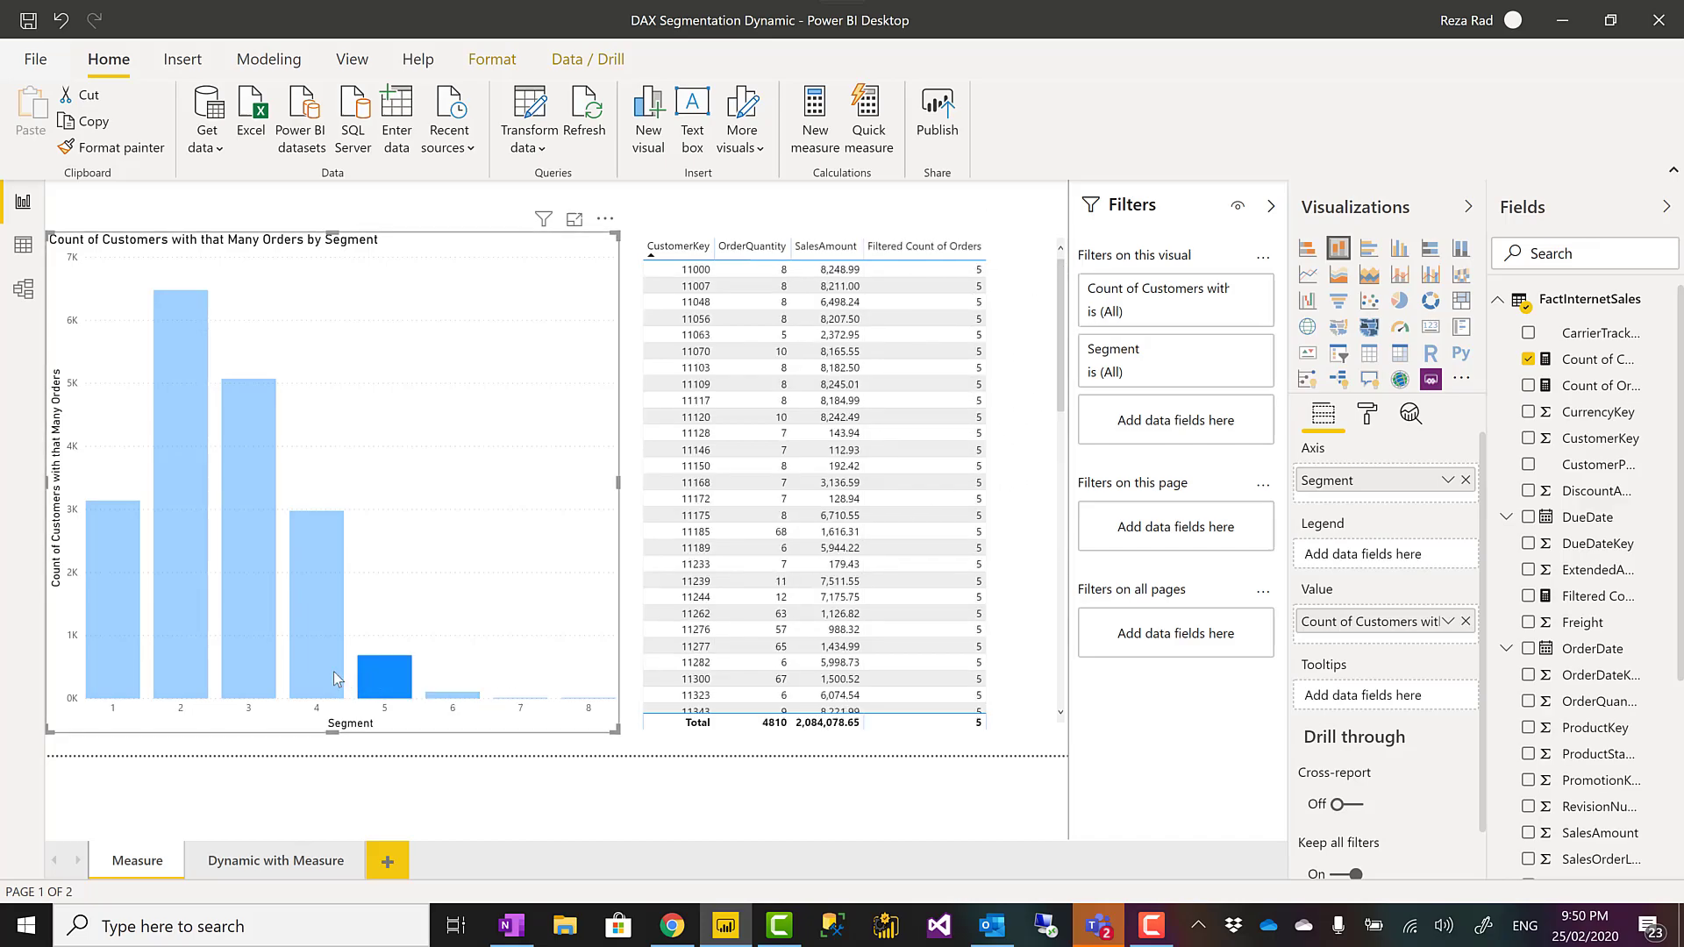
left_click(443, 694)
left_click(328, 663)
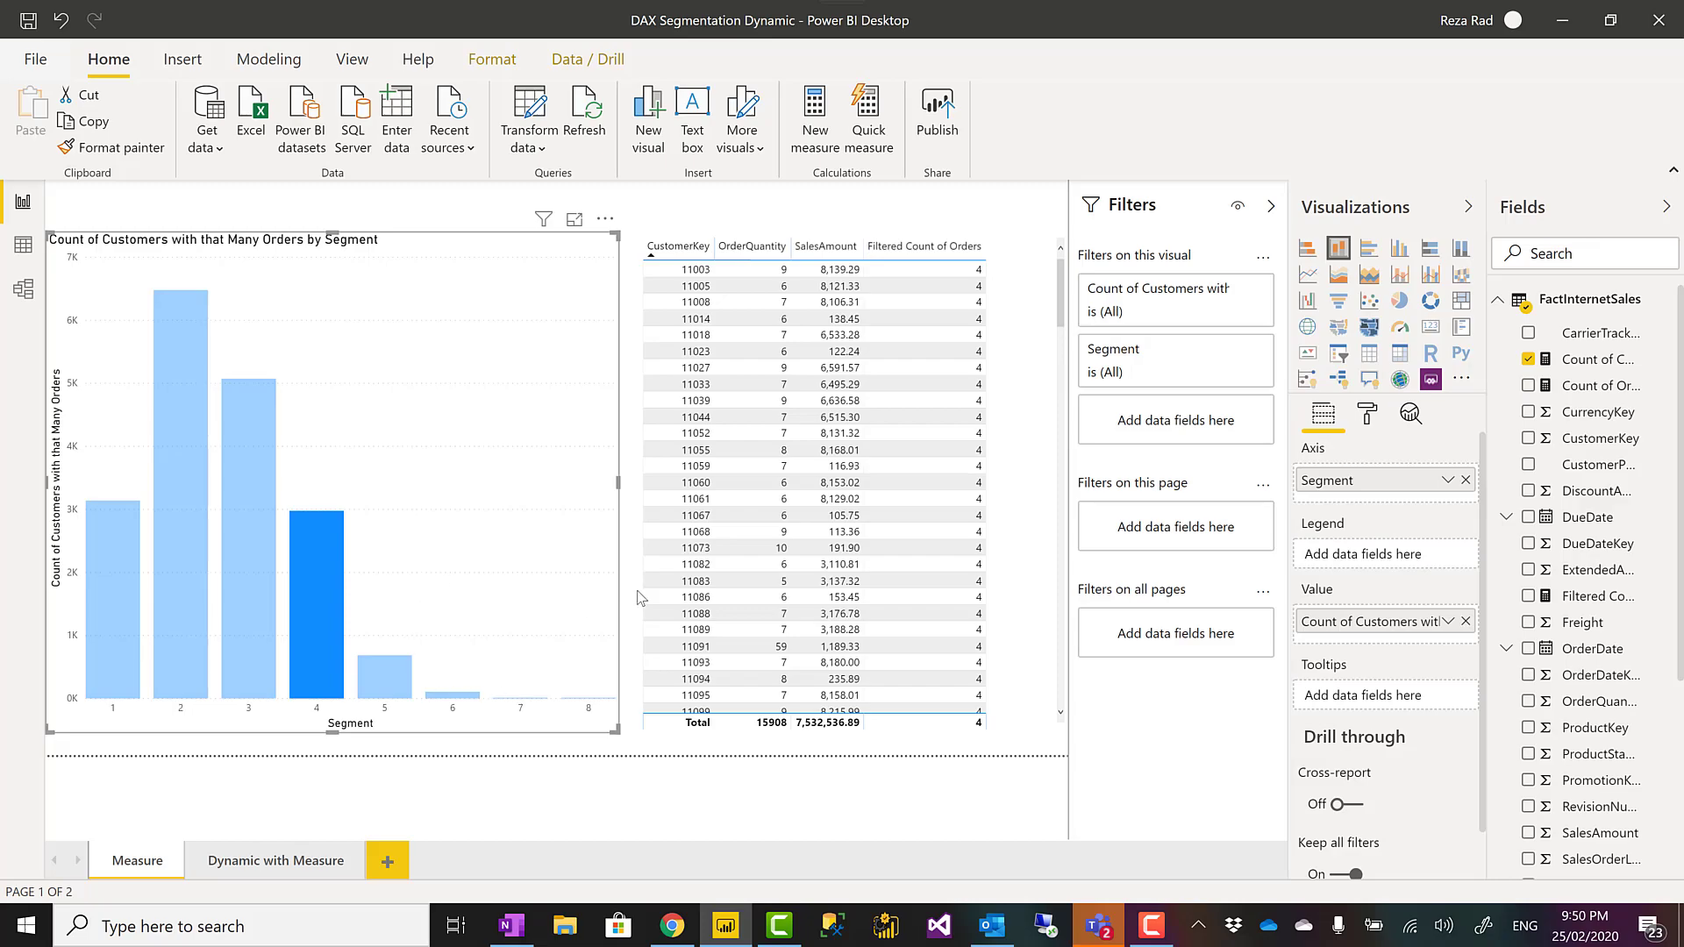
Step: On Dynamic with Measure, reset the OrderDate slicer, then narrow it to 20/06/2006–19/07/2007 (3281 orders)
left_click(294, 864)
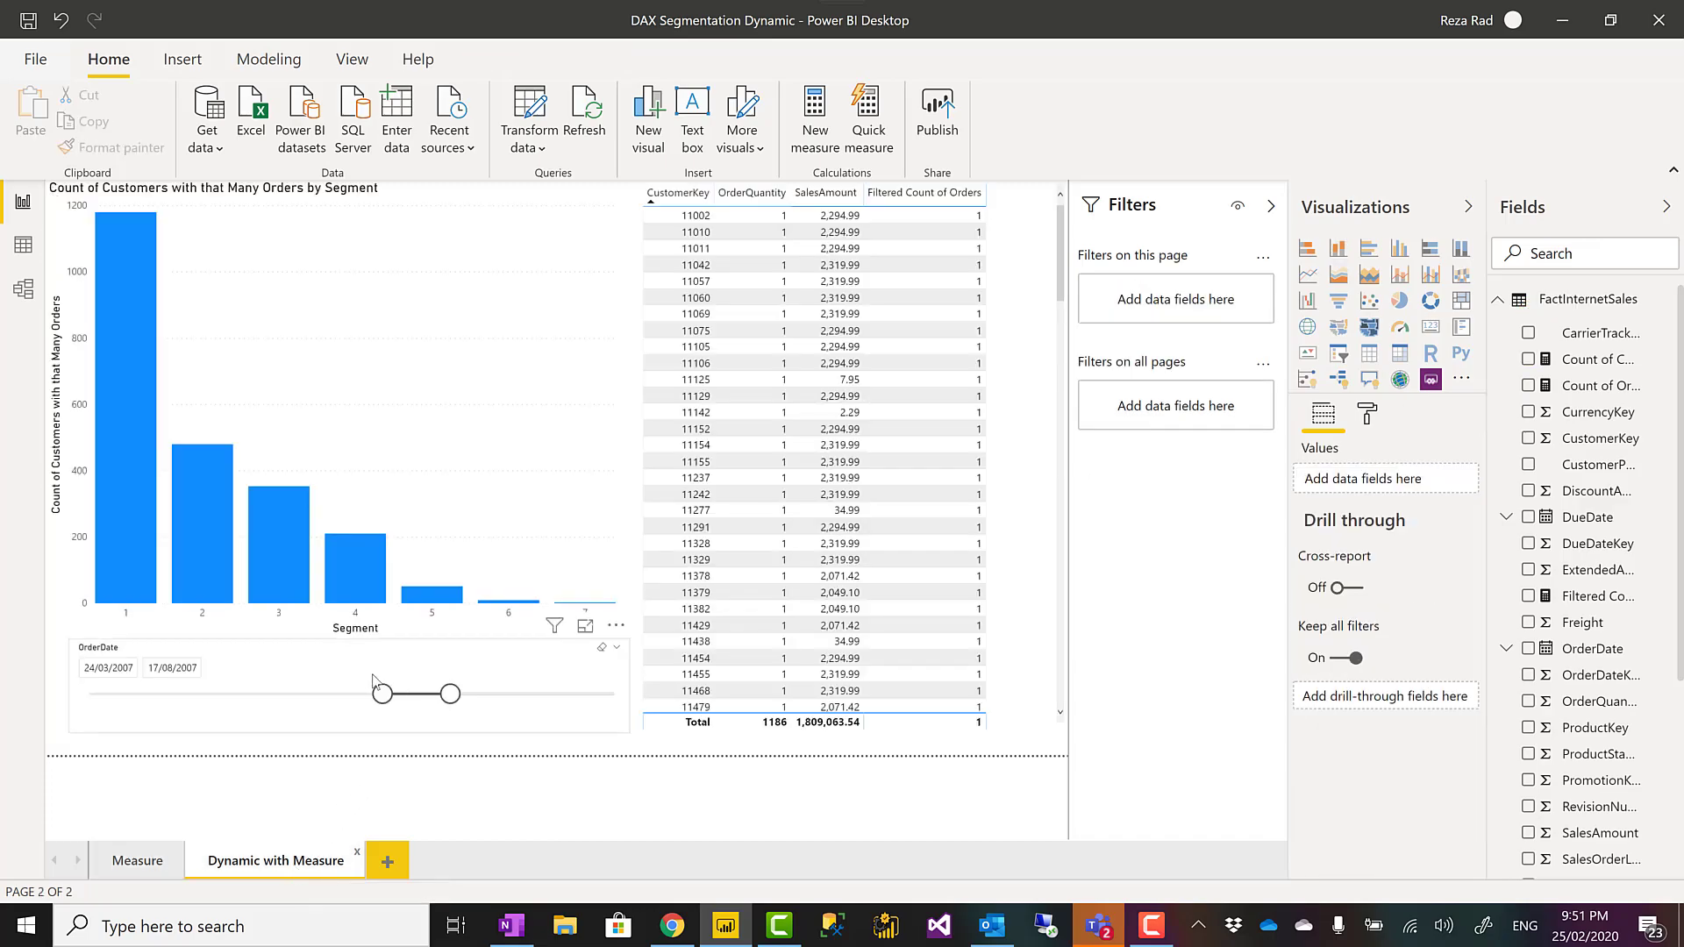
left_click(602, 647)
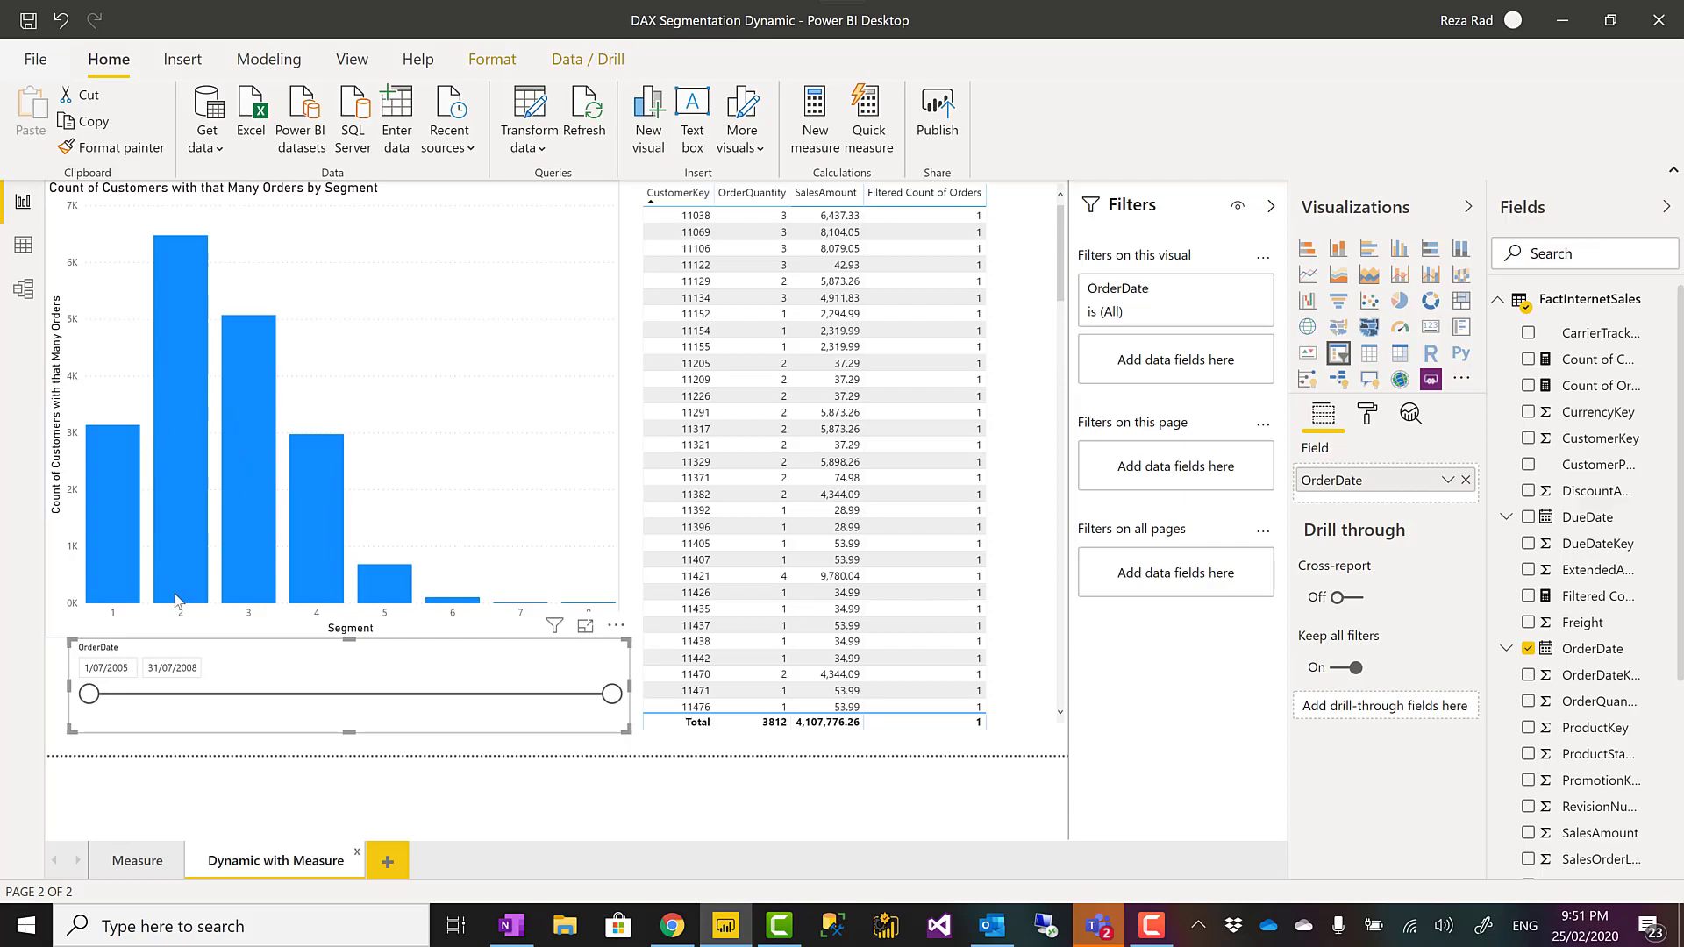
left_click_drag(101, 701, 234, 700)
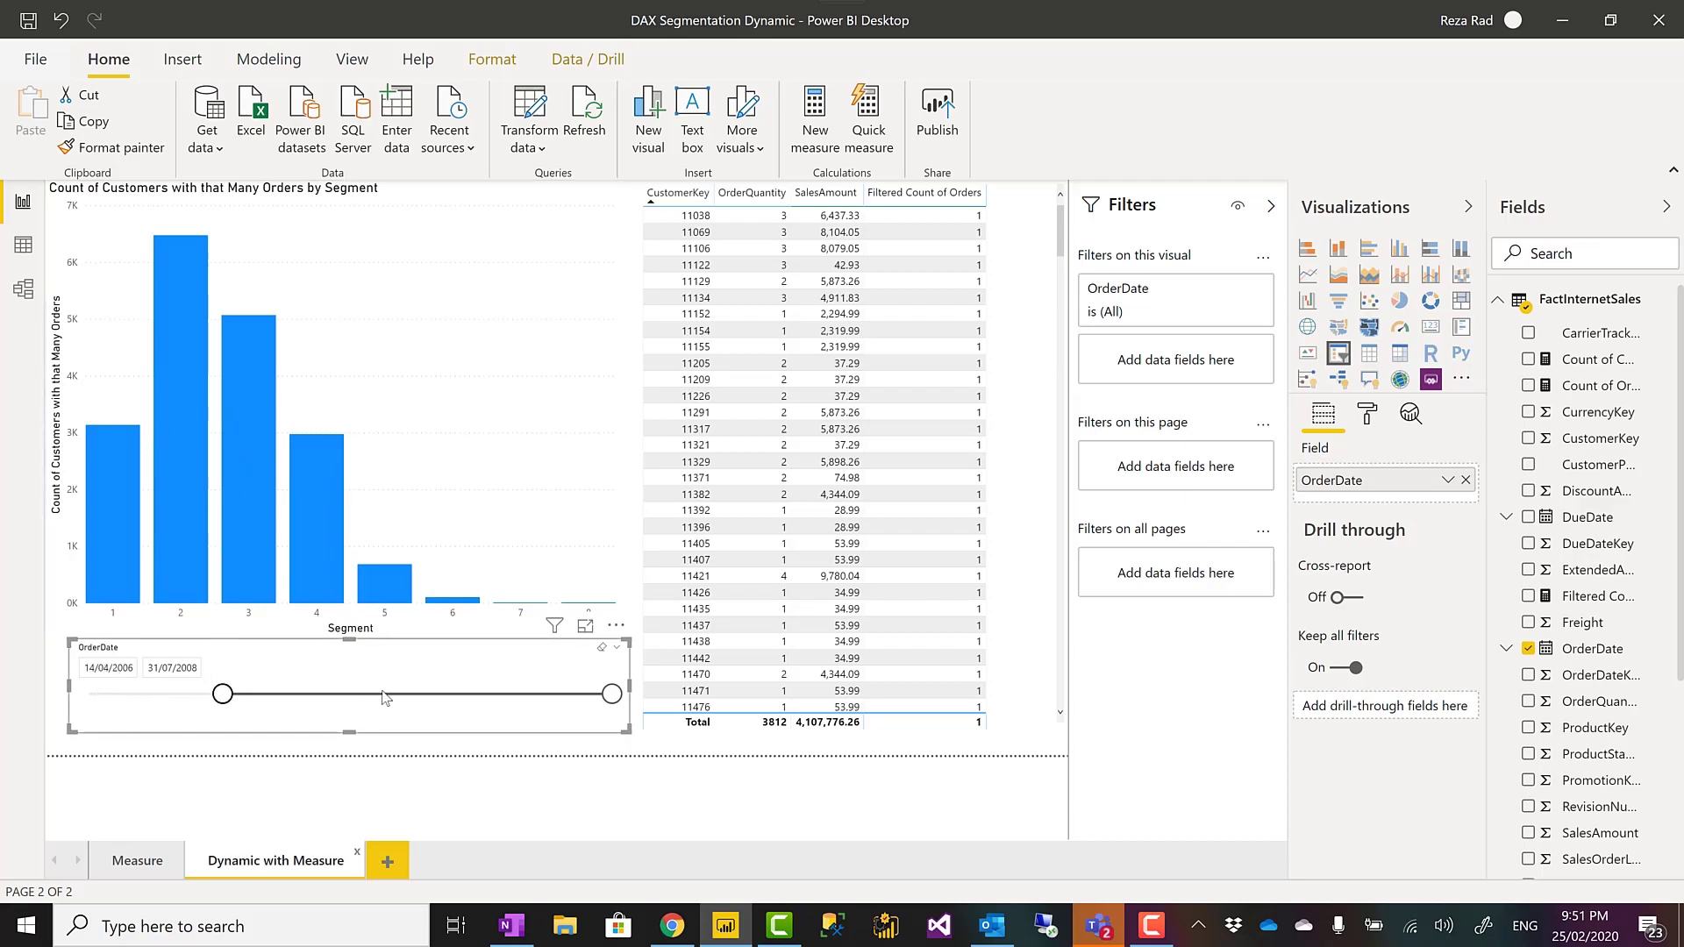
left_click_drag(611, 697, 437, 697)
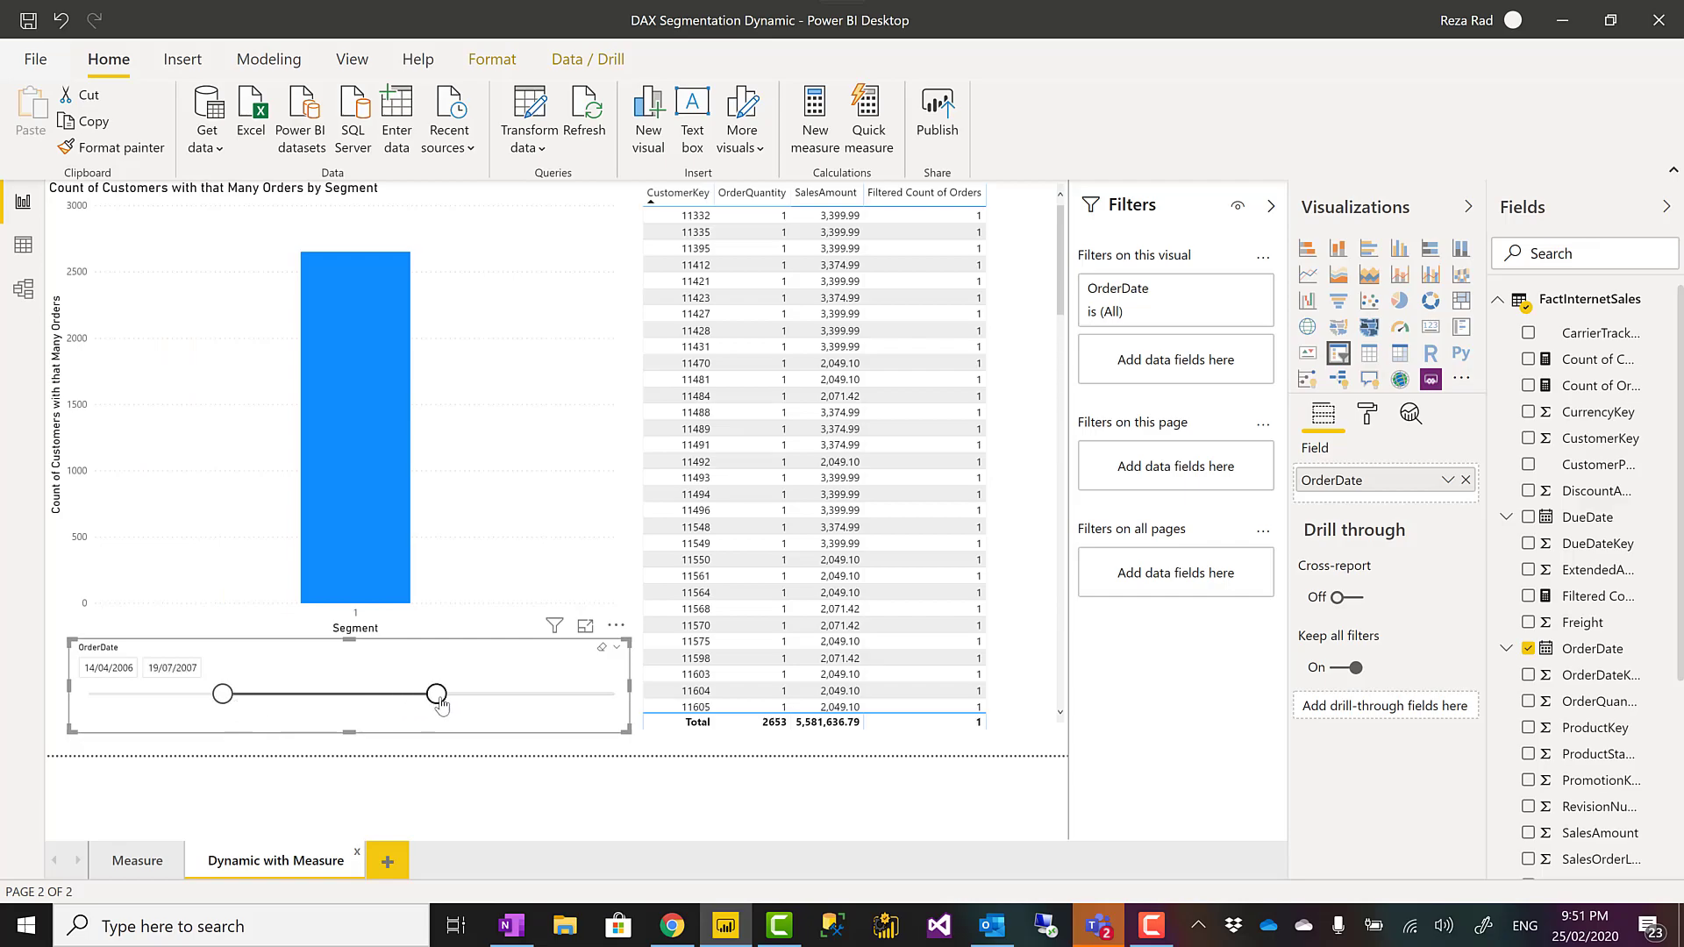
left_click_drag(223, 694, 256, 702)
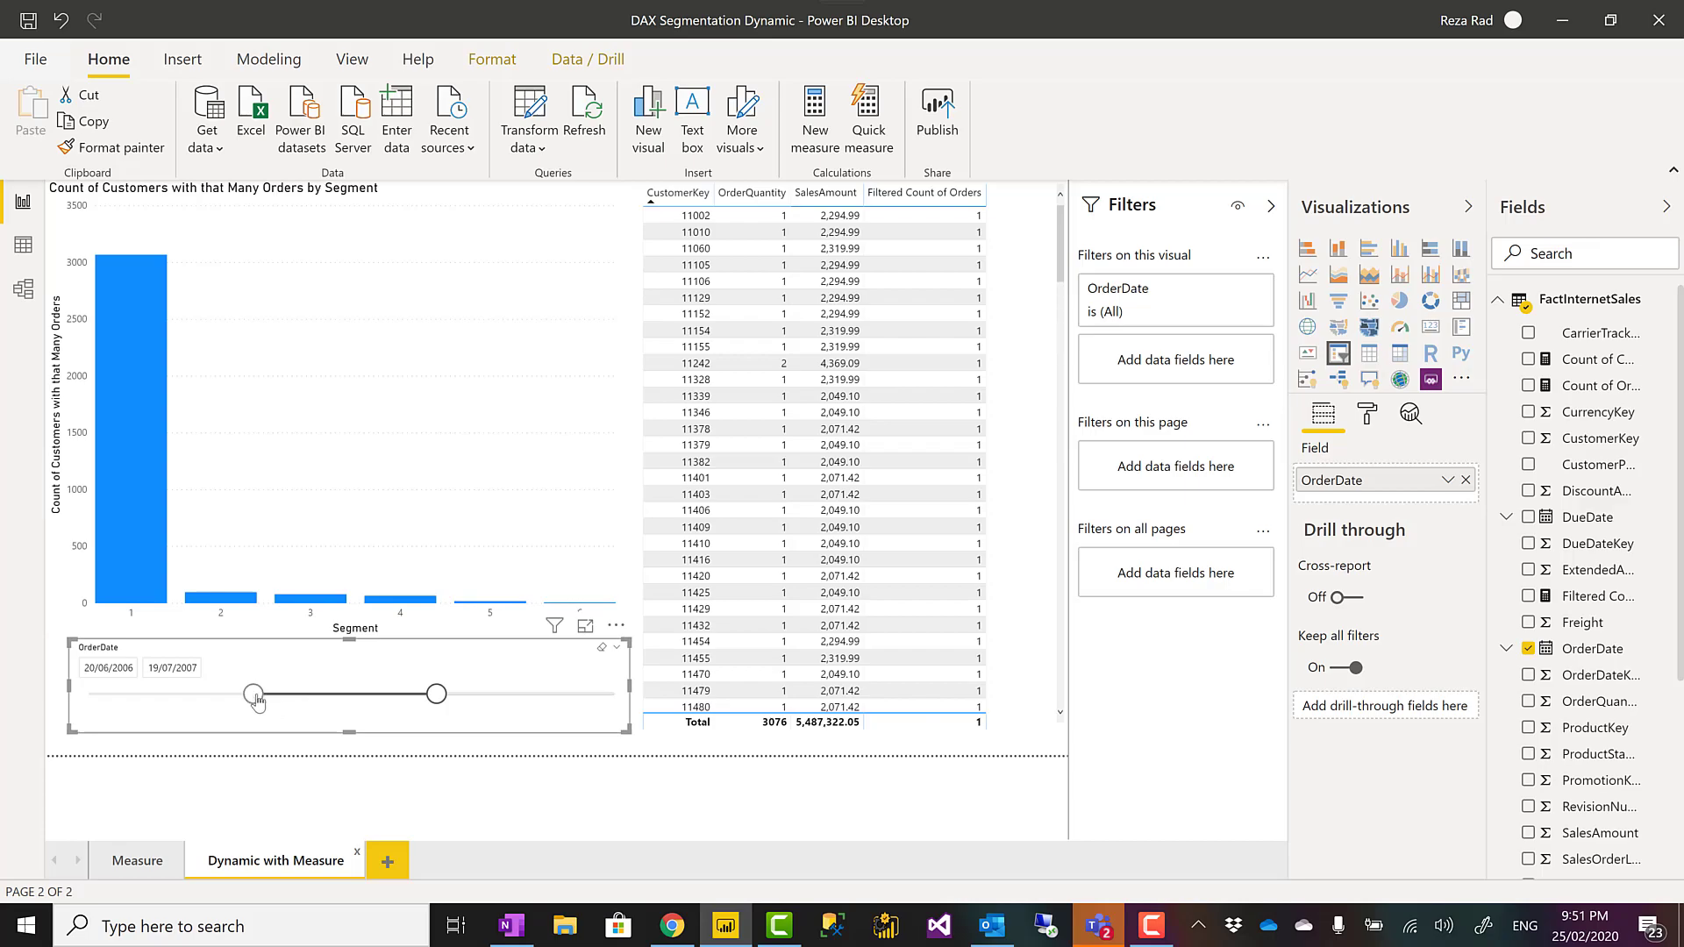
left_click(282, 501)
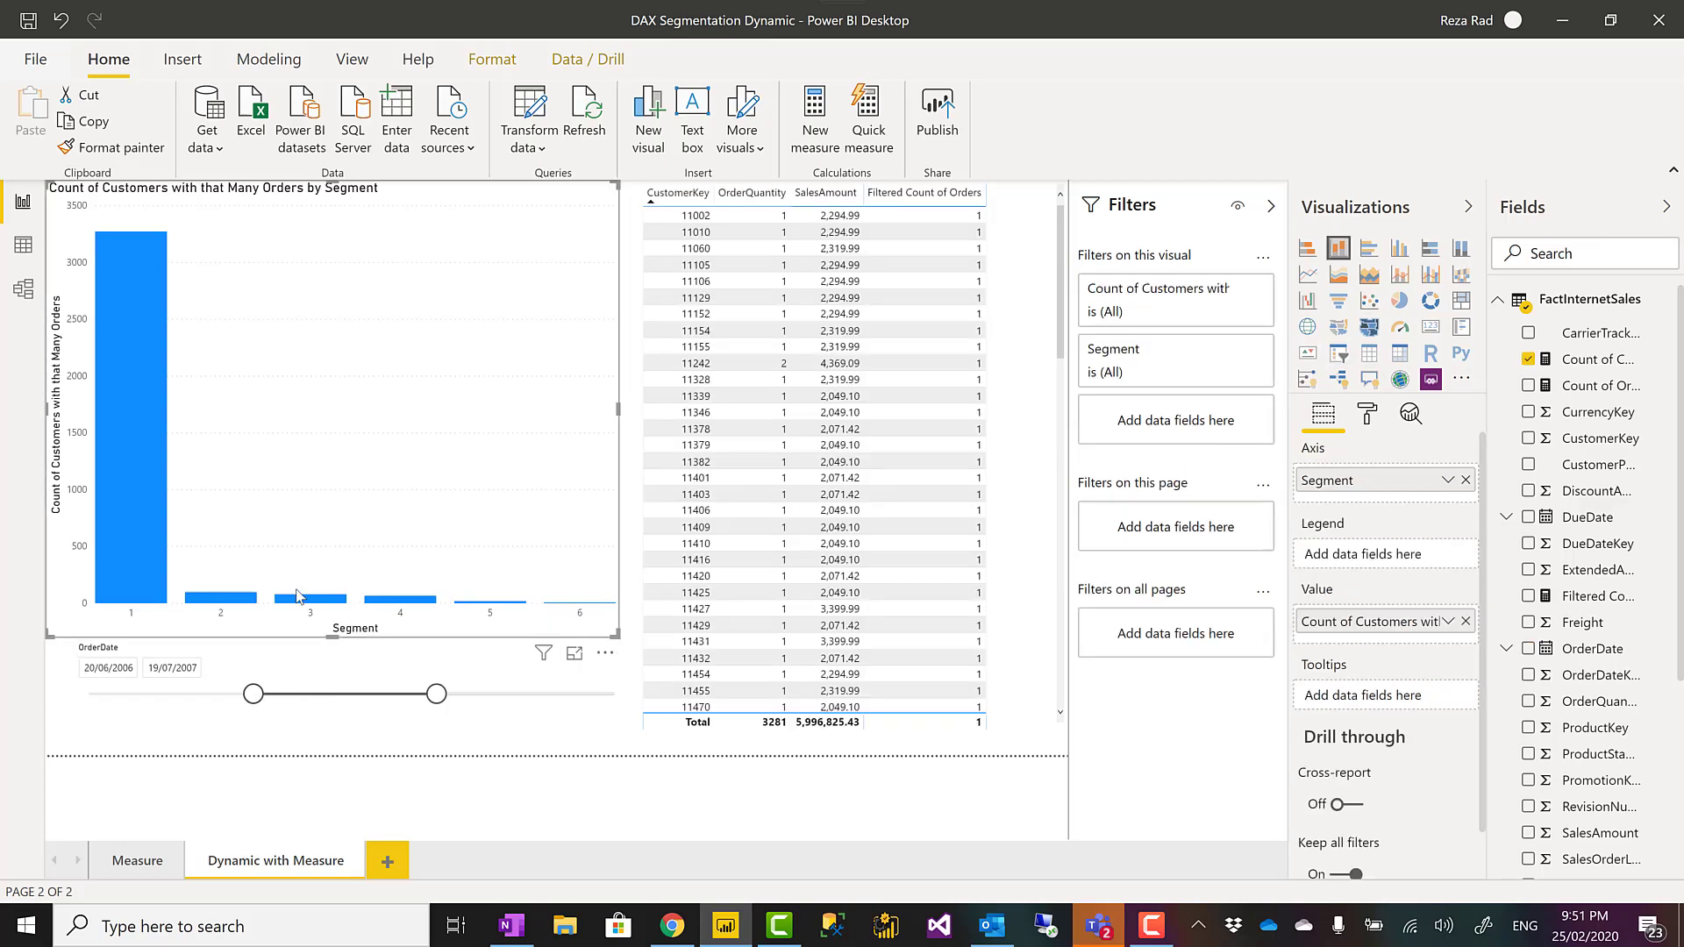
left_click(286, 671)
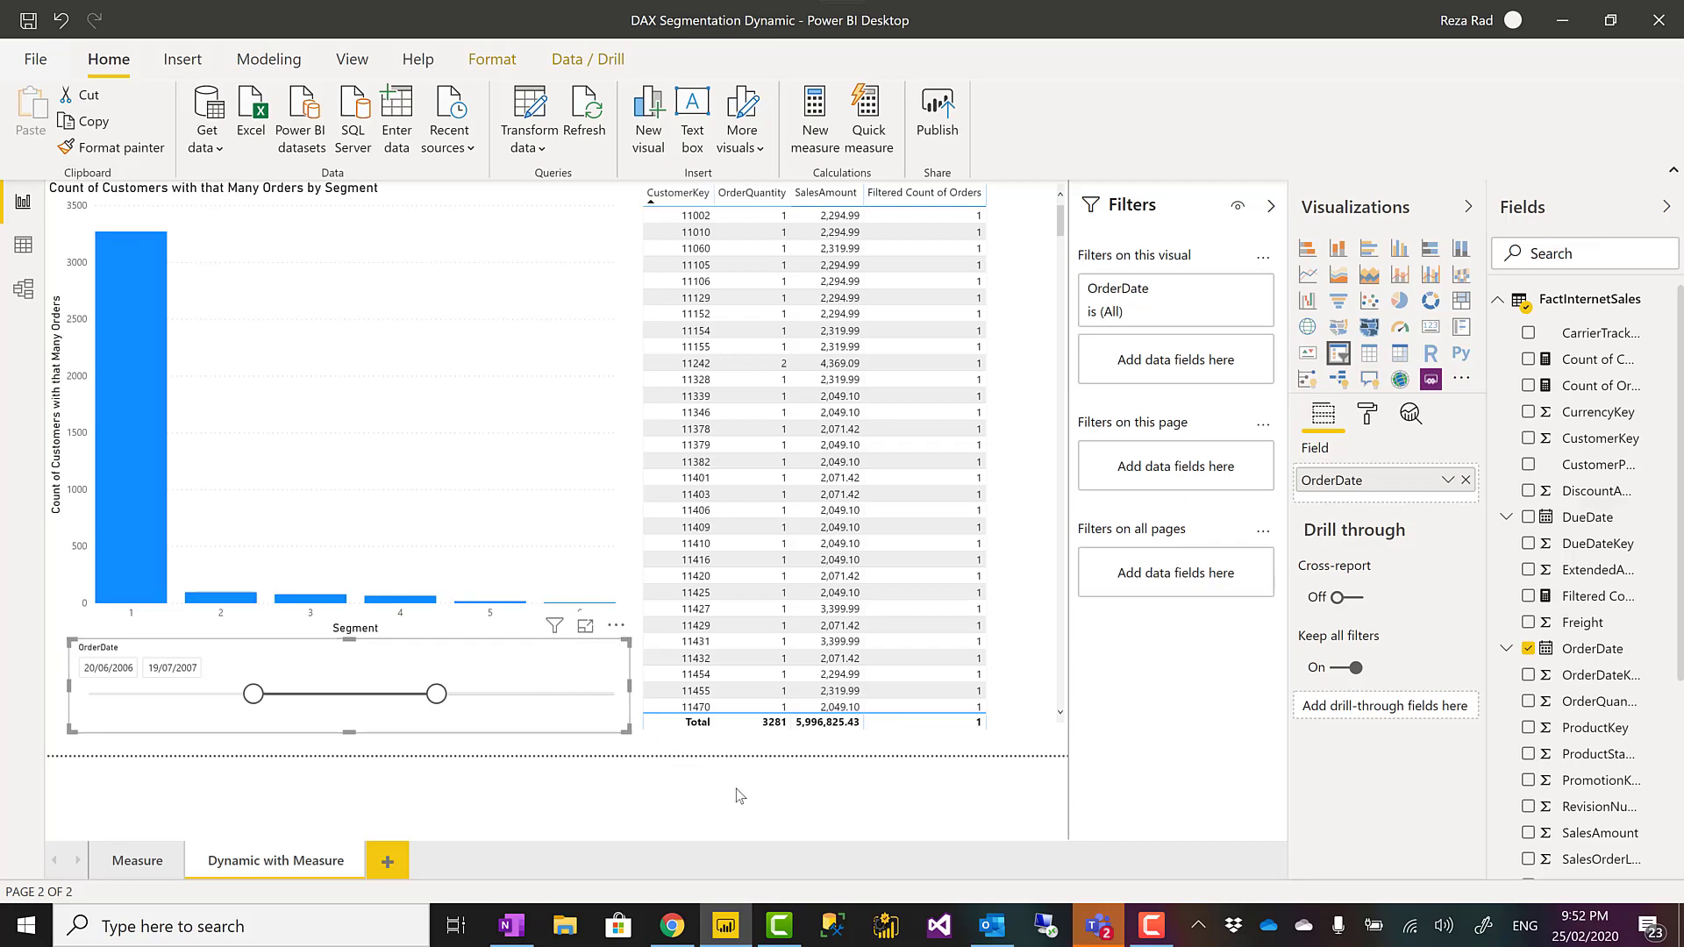
mouse_move(1151, 935)
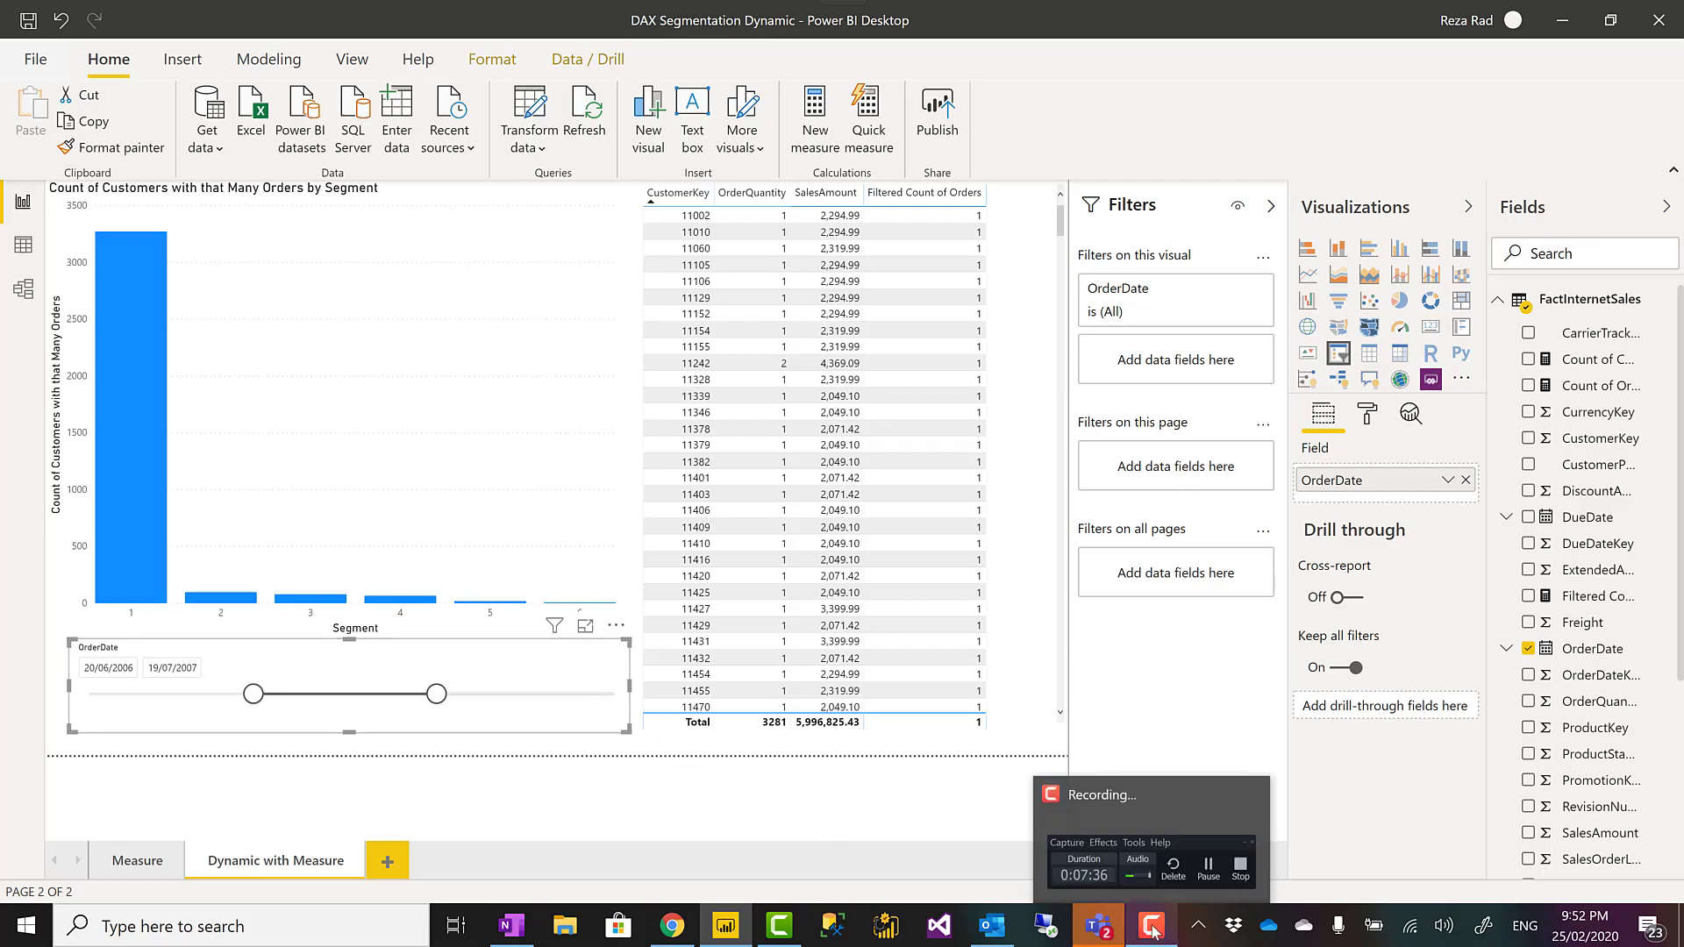